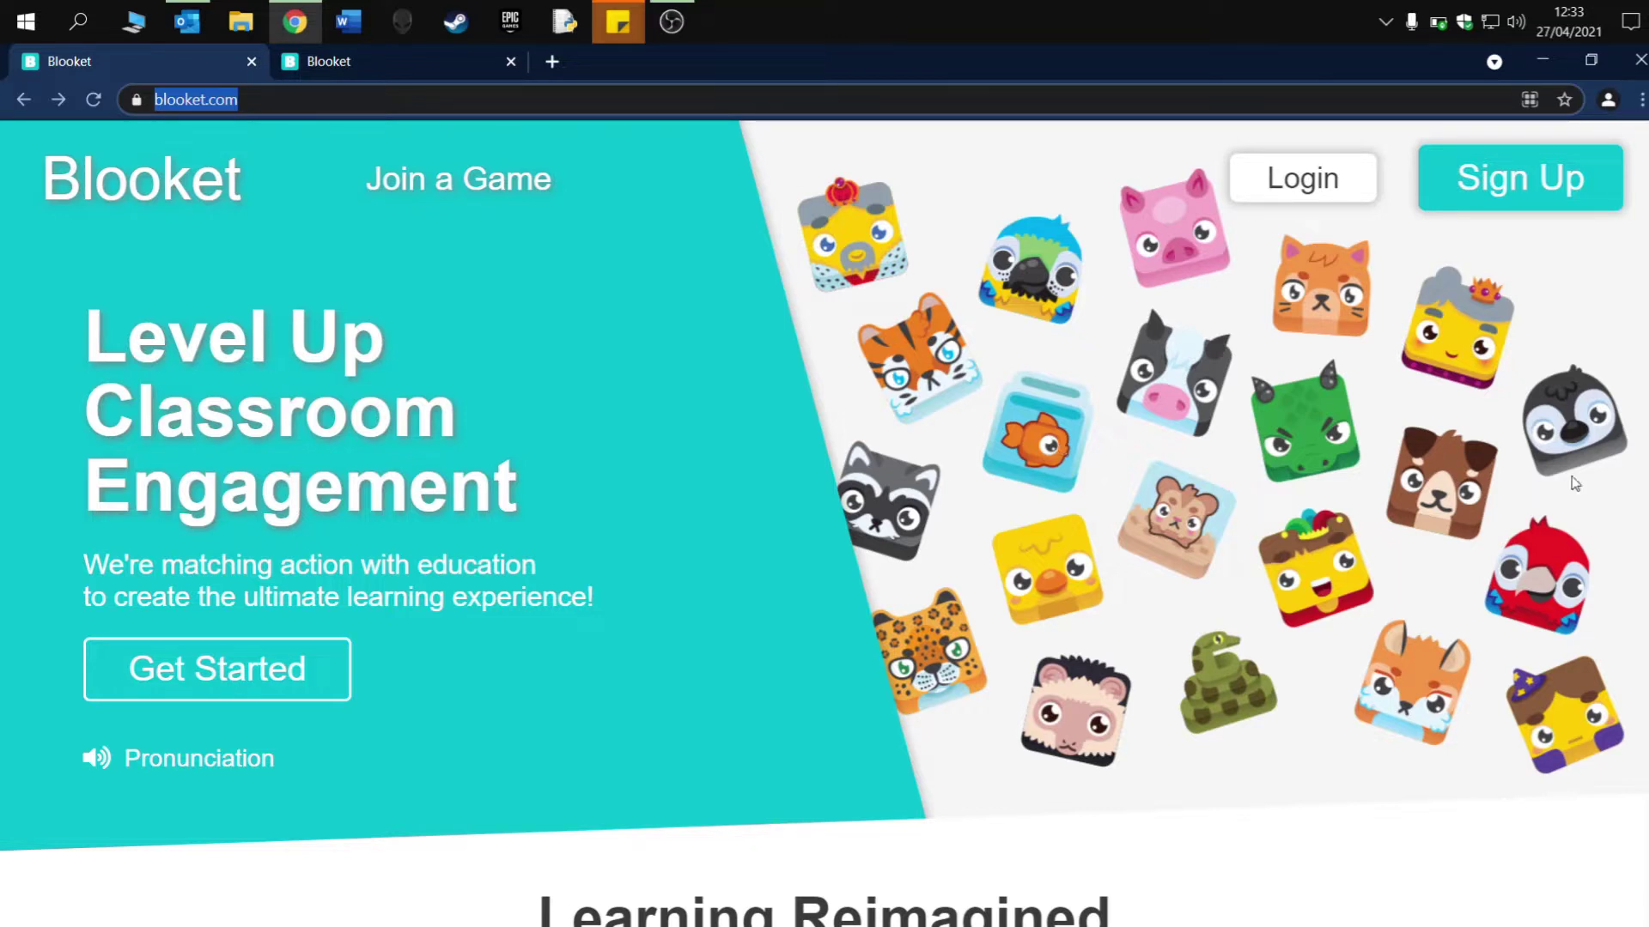
- Log in to the teacher account with its e-mail address and password
left_click(1297, 191)
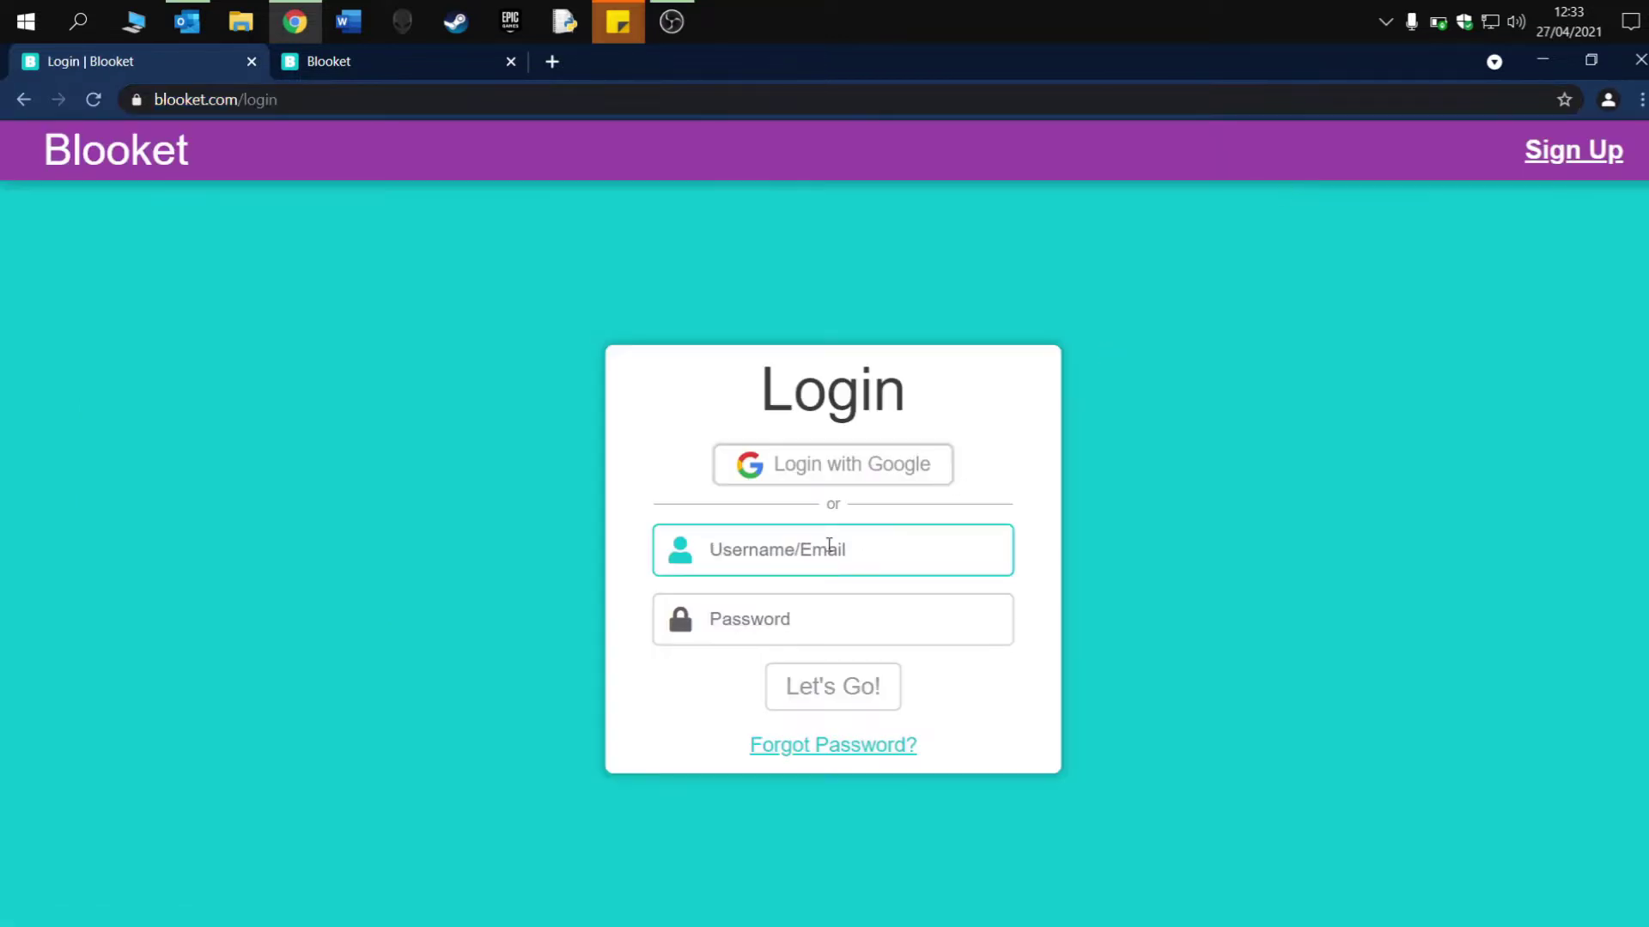
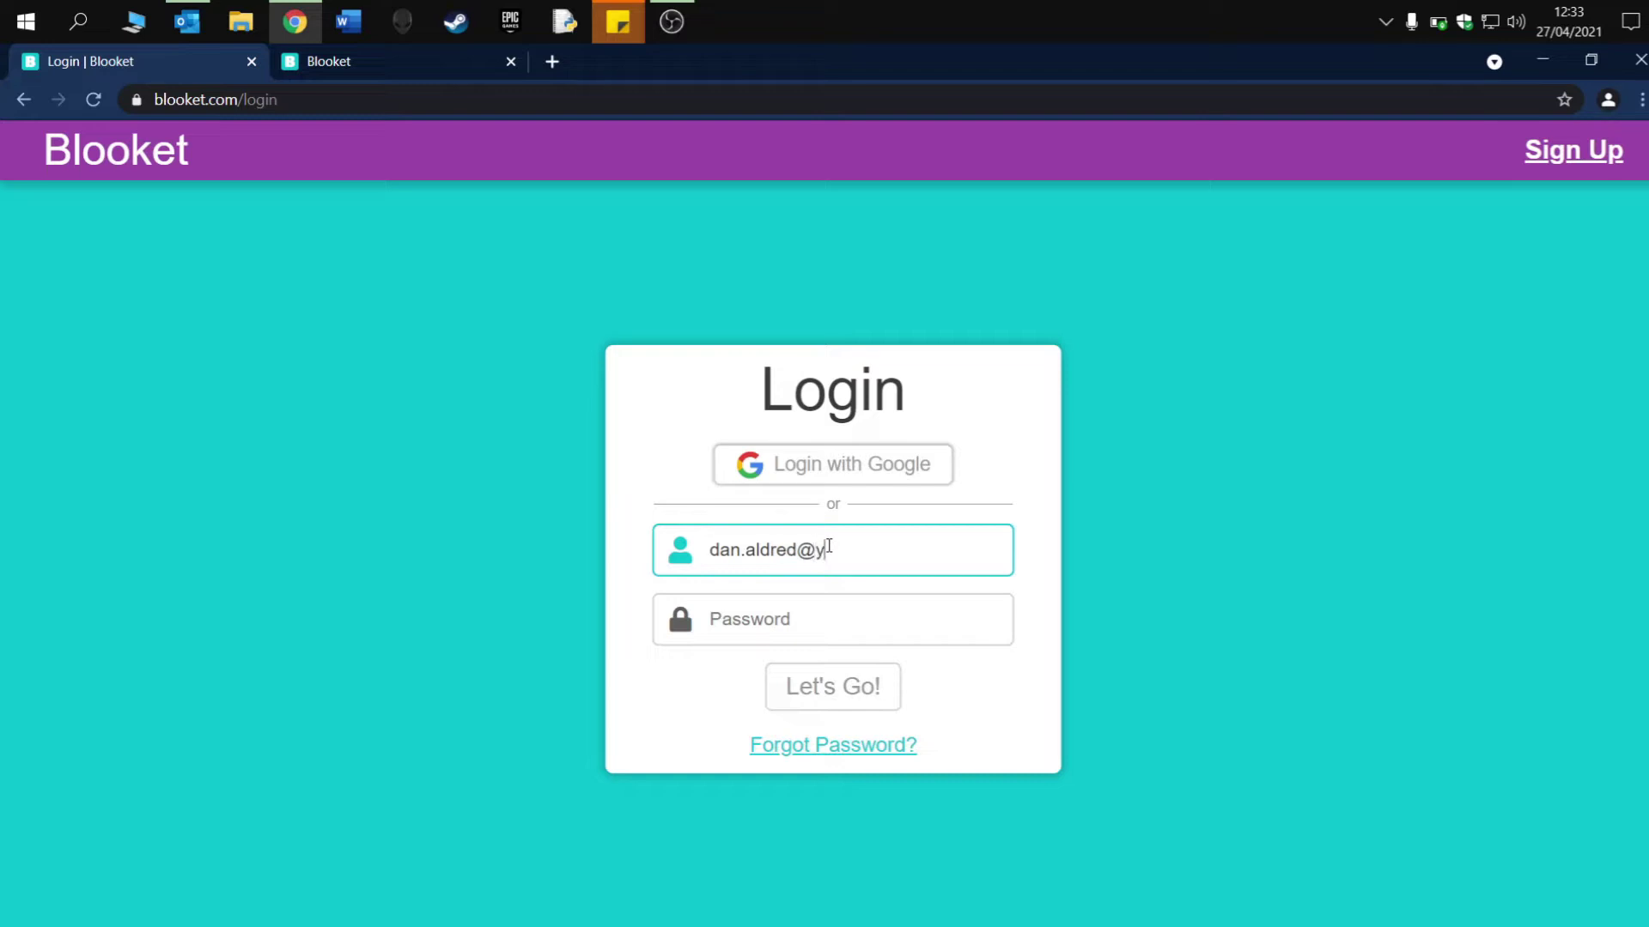
key("Tab")
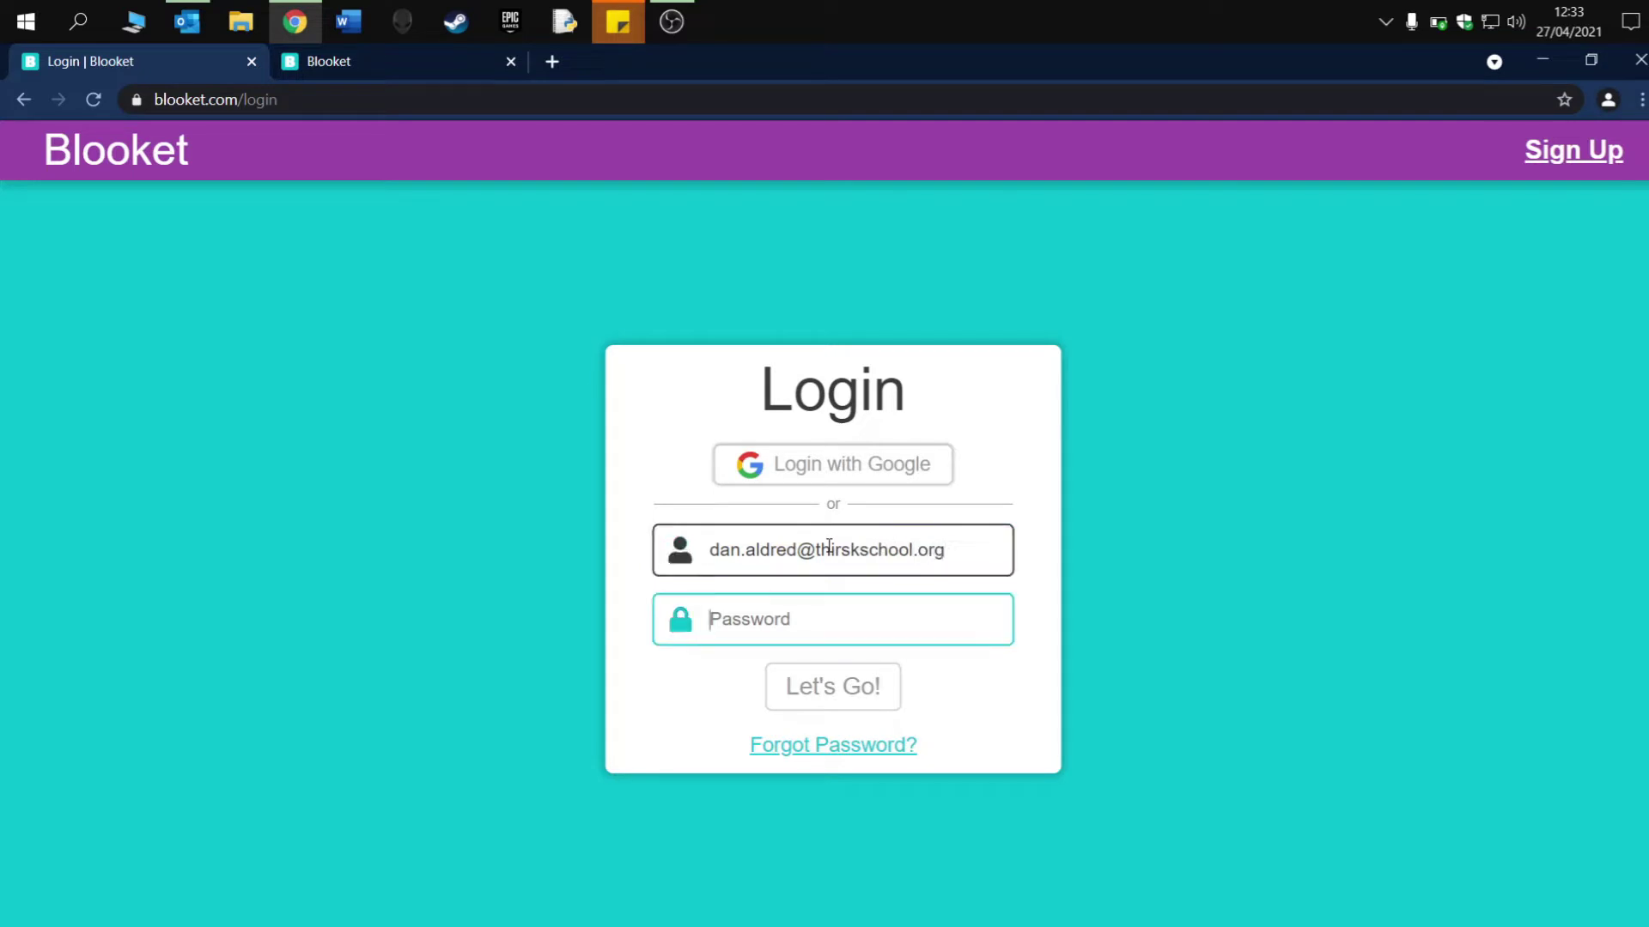
type("********")
key("Return")
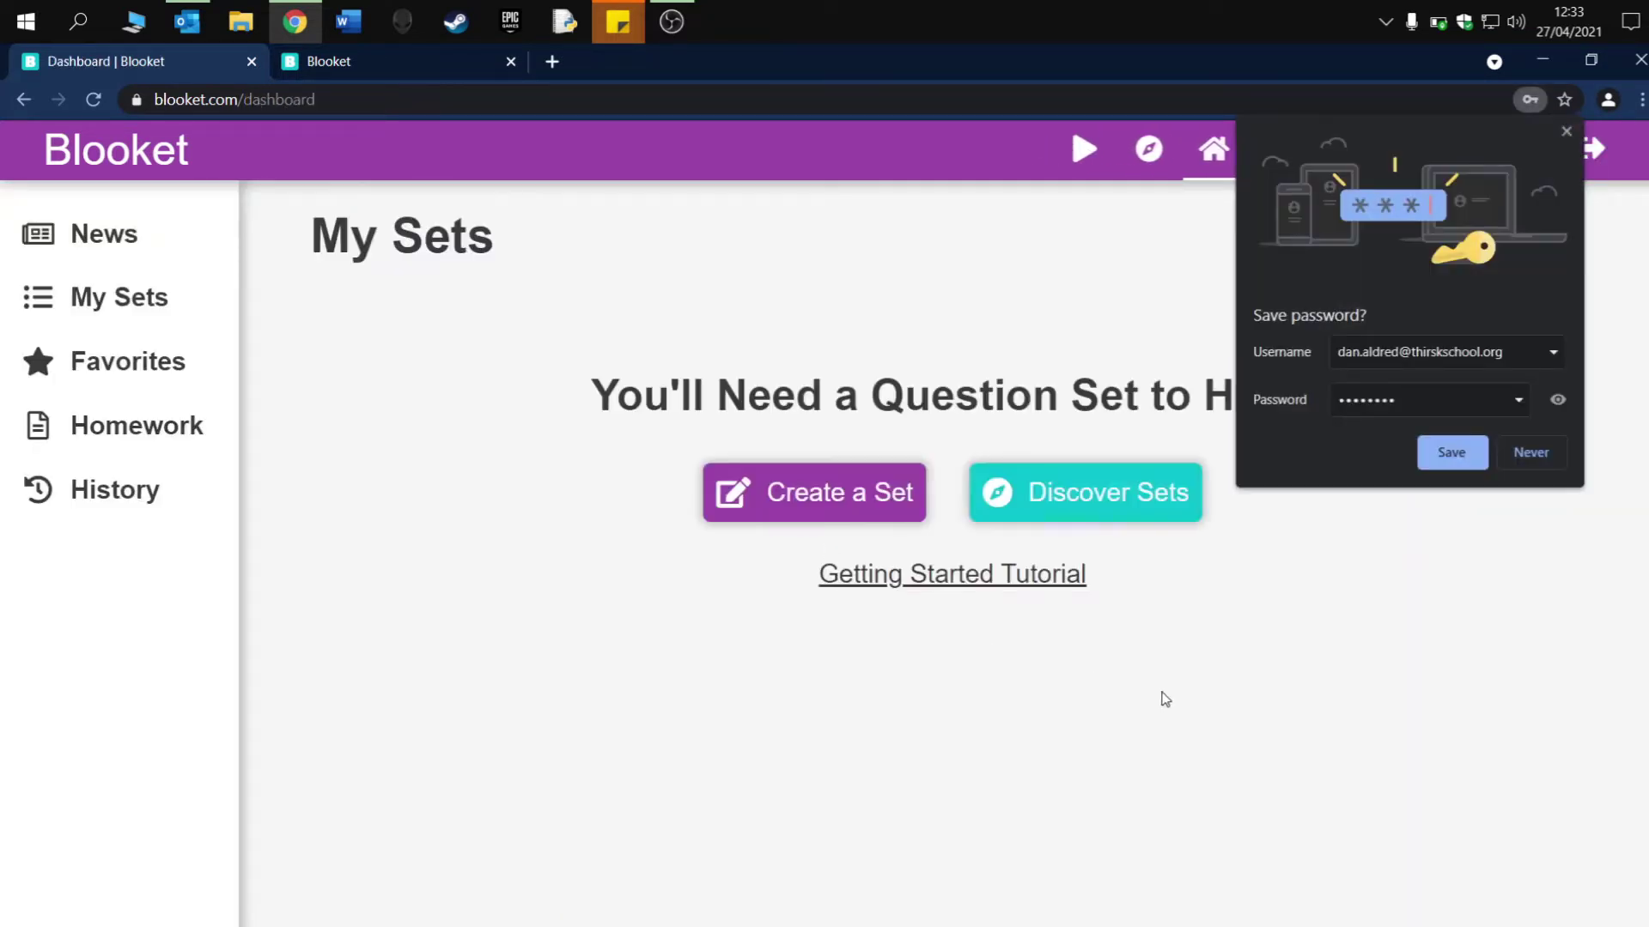
- Decline saving the password and search Discover Sets for 'binary'
left_click(1514, 464)
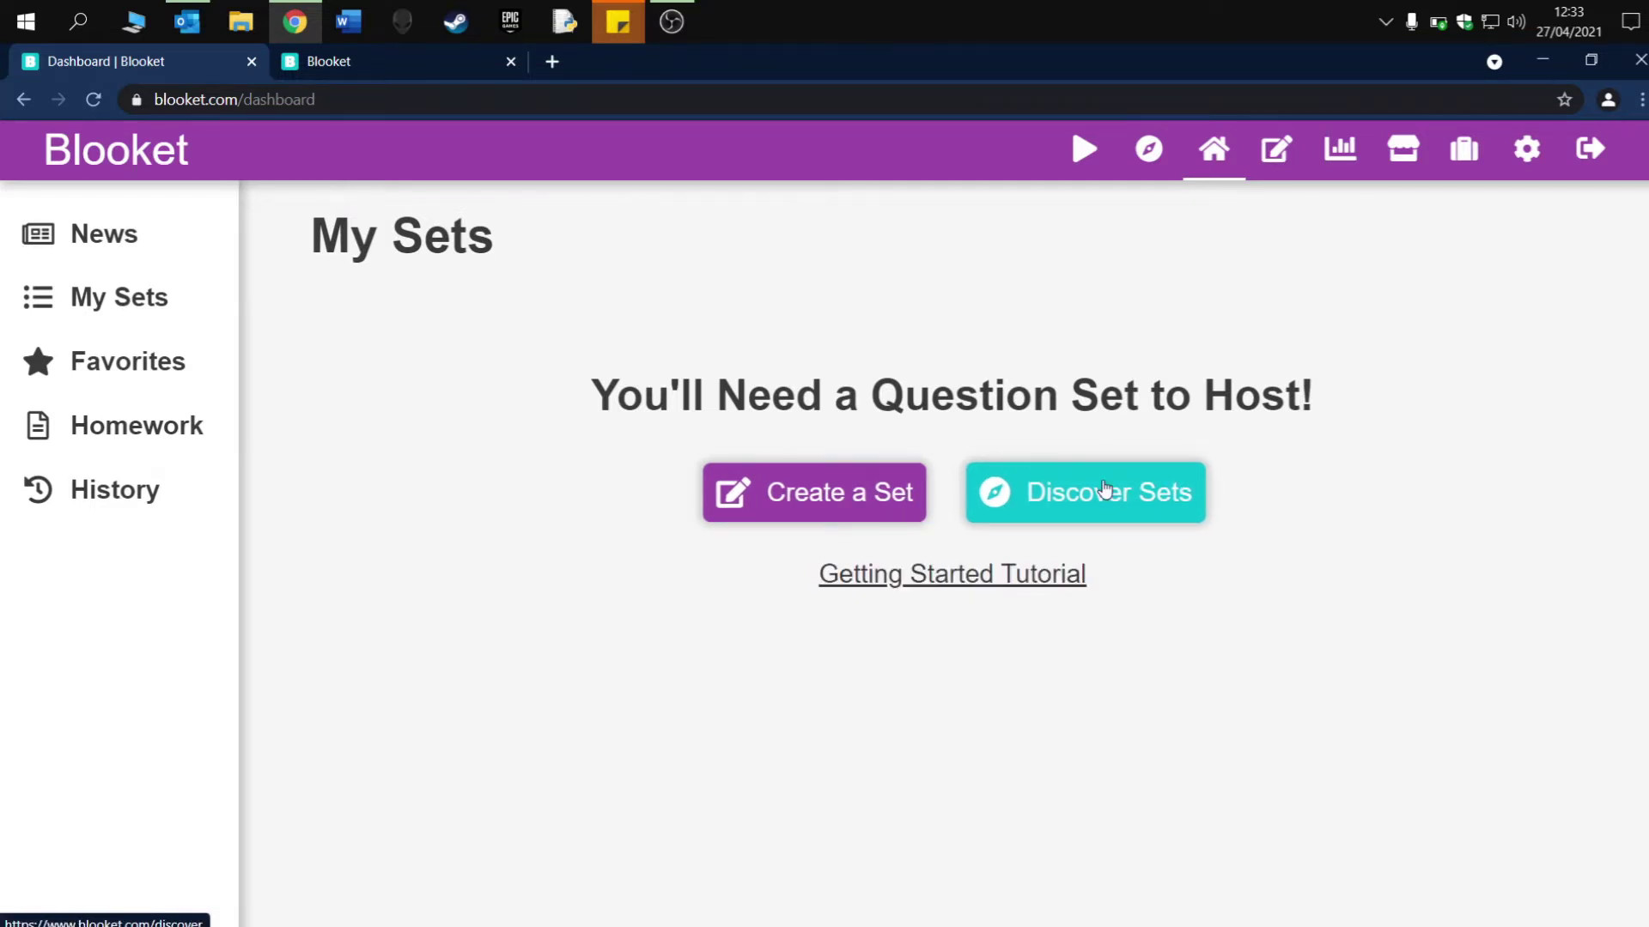
left_click(1106, 489)
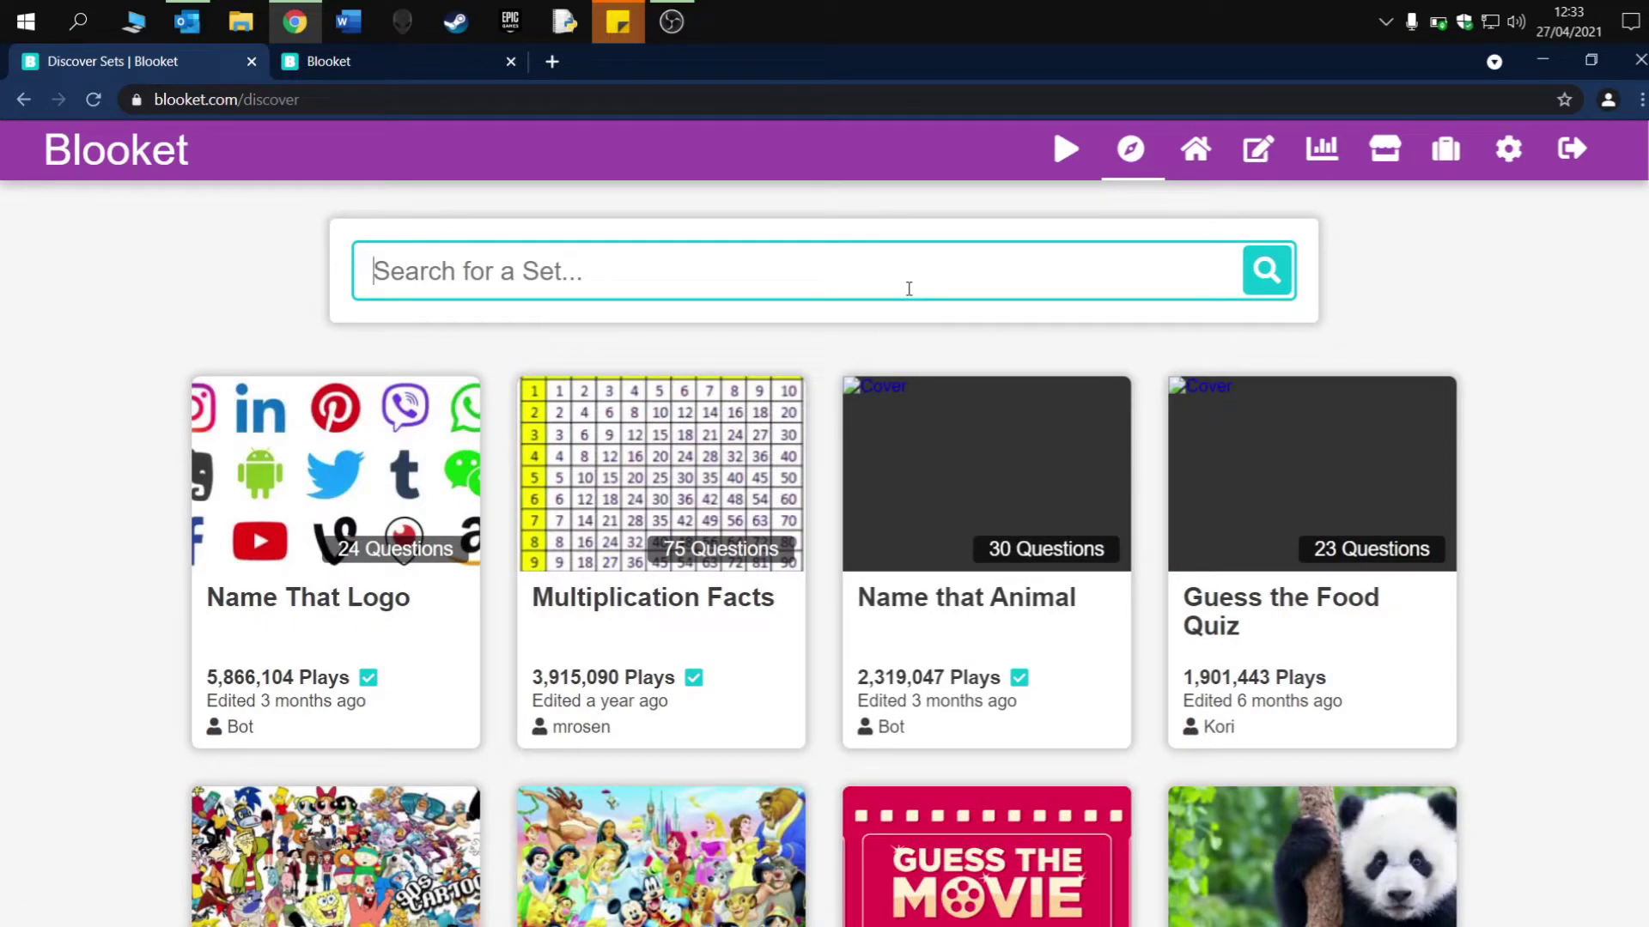
type("binary")
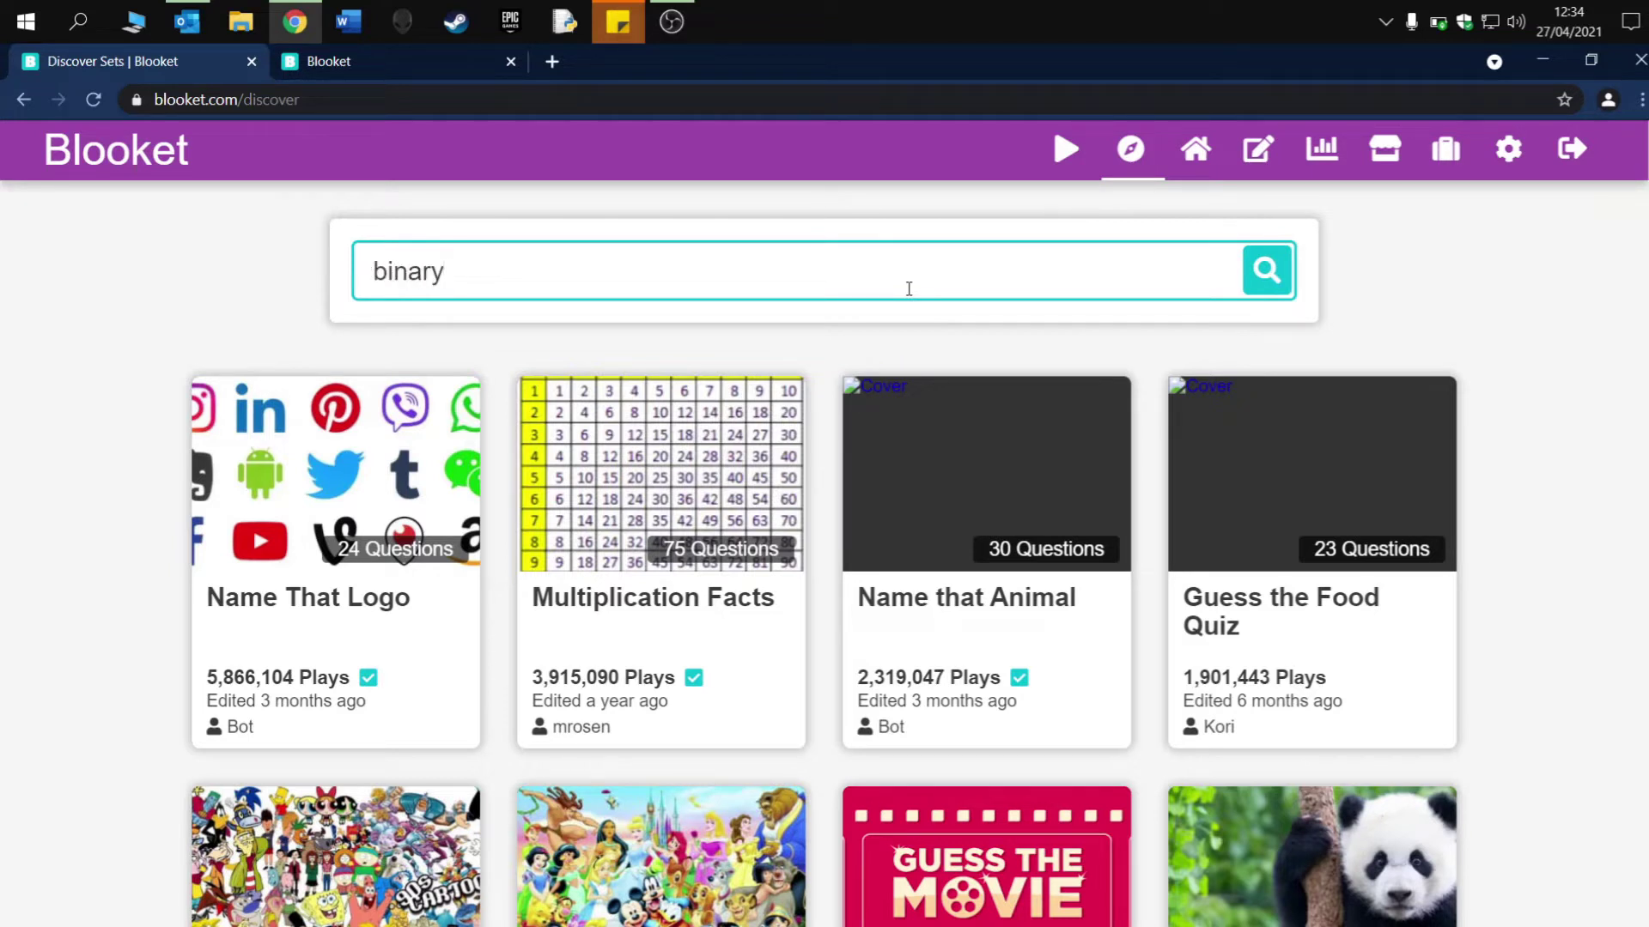
left_click(1278, 268)
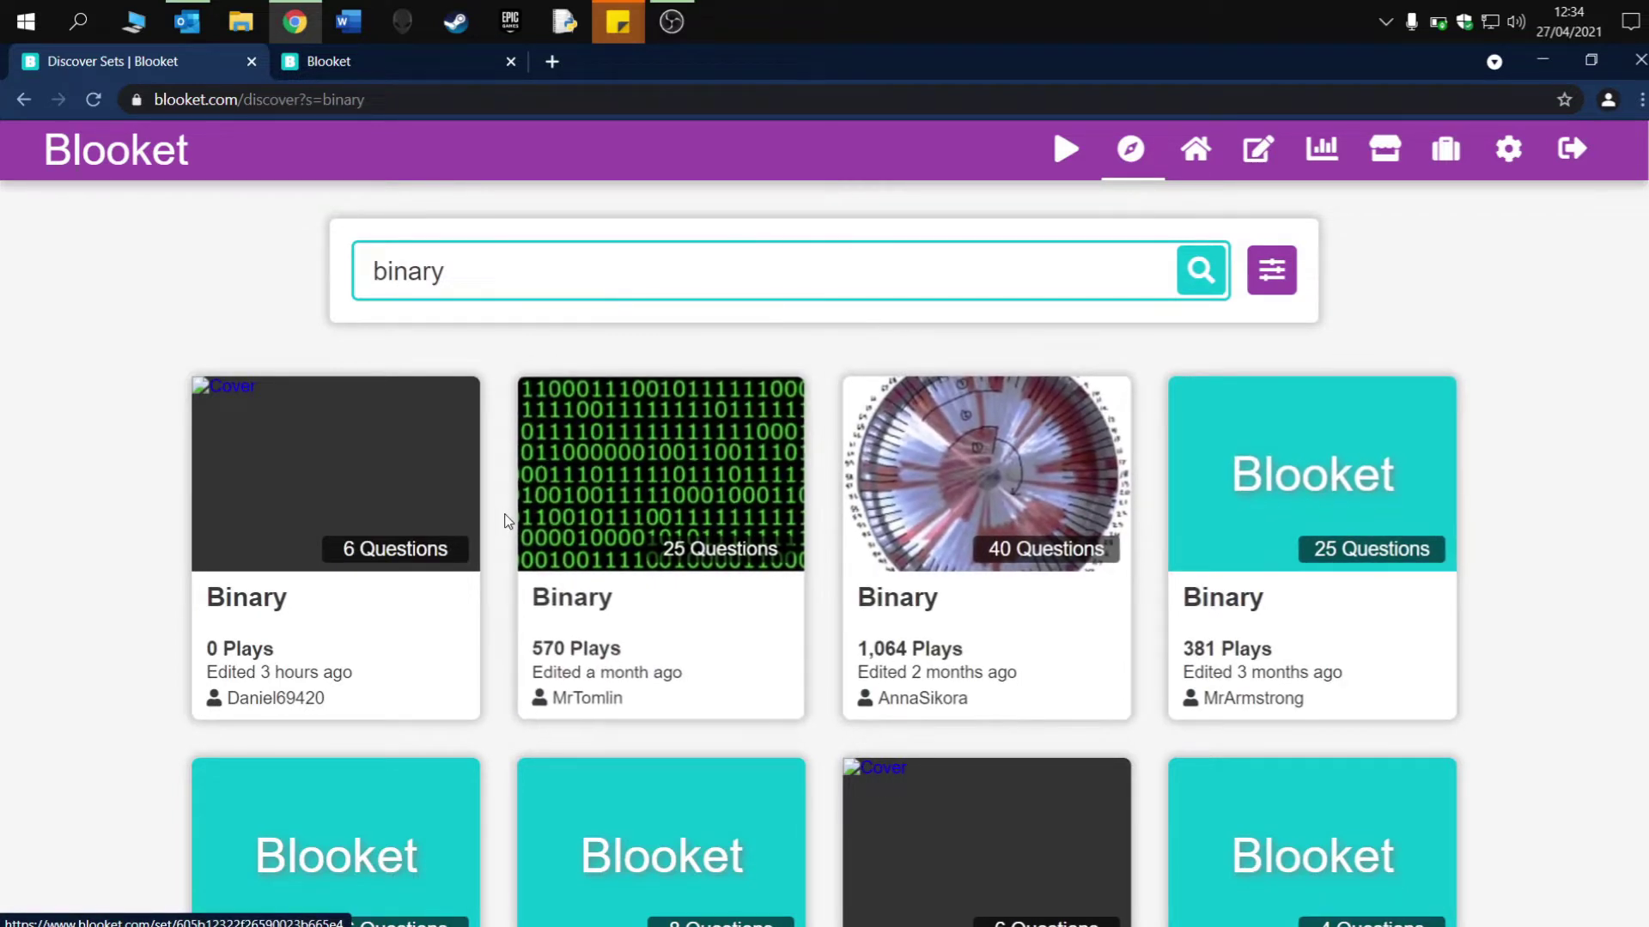
- Open the 40-question Binary set, look through its questions, and start hosting it
left_click(908, 511)
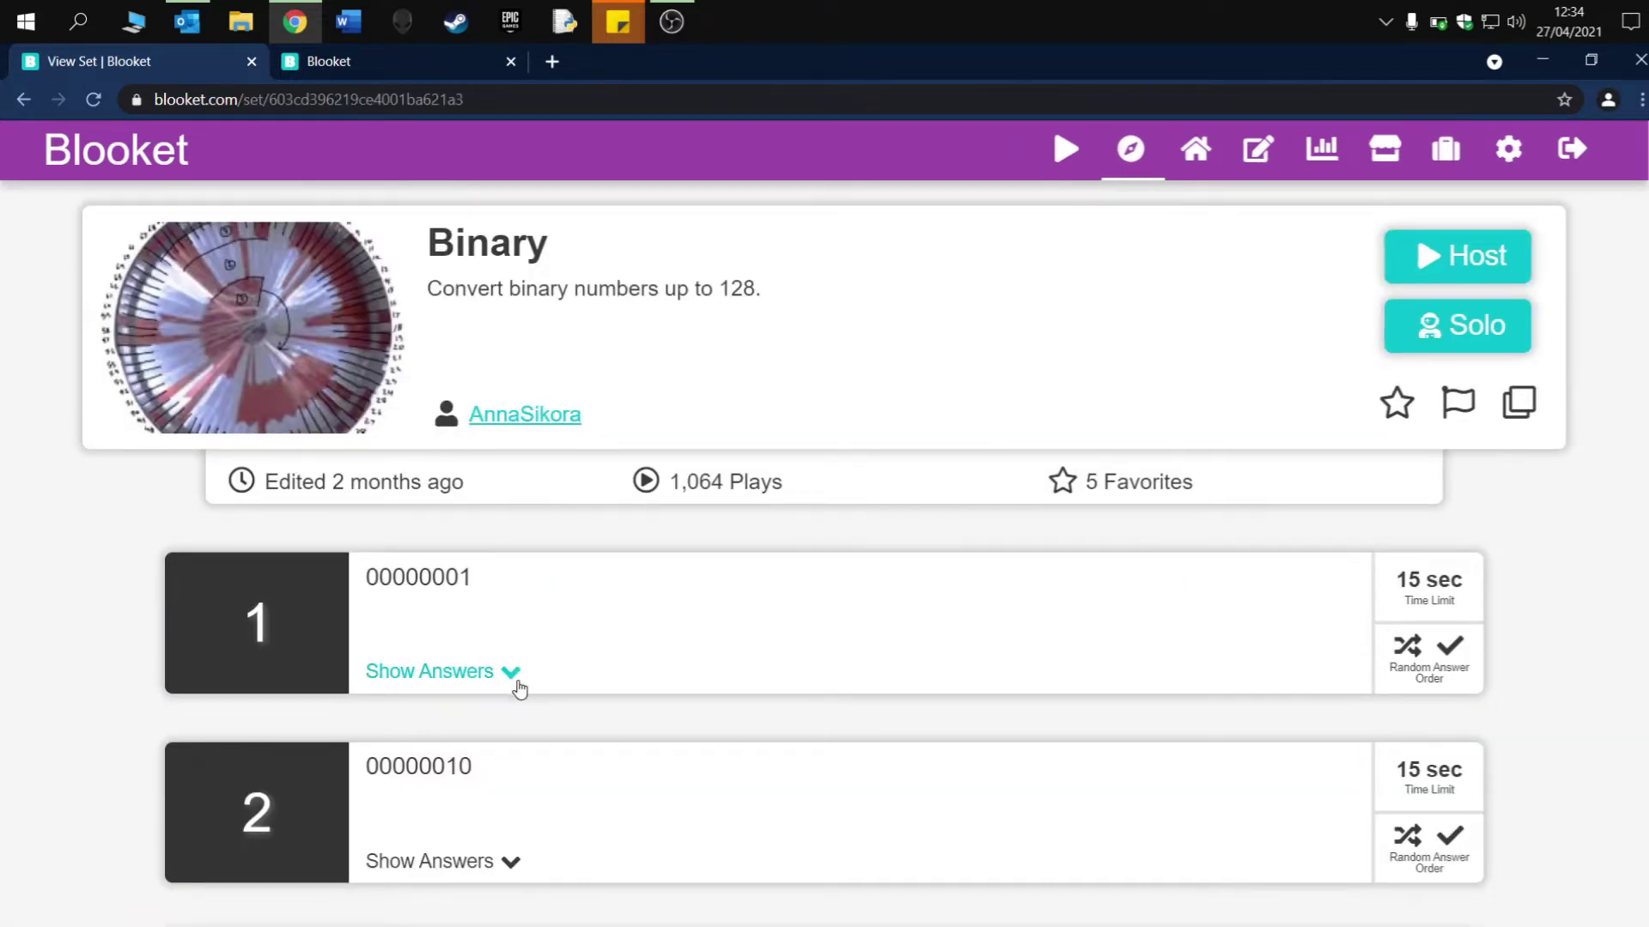
scroll(518, 689, "down", 4)
scroll(519, 689, "down", 4)
scroll(518, 687, "down", 5)
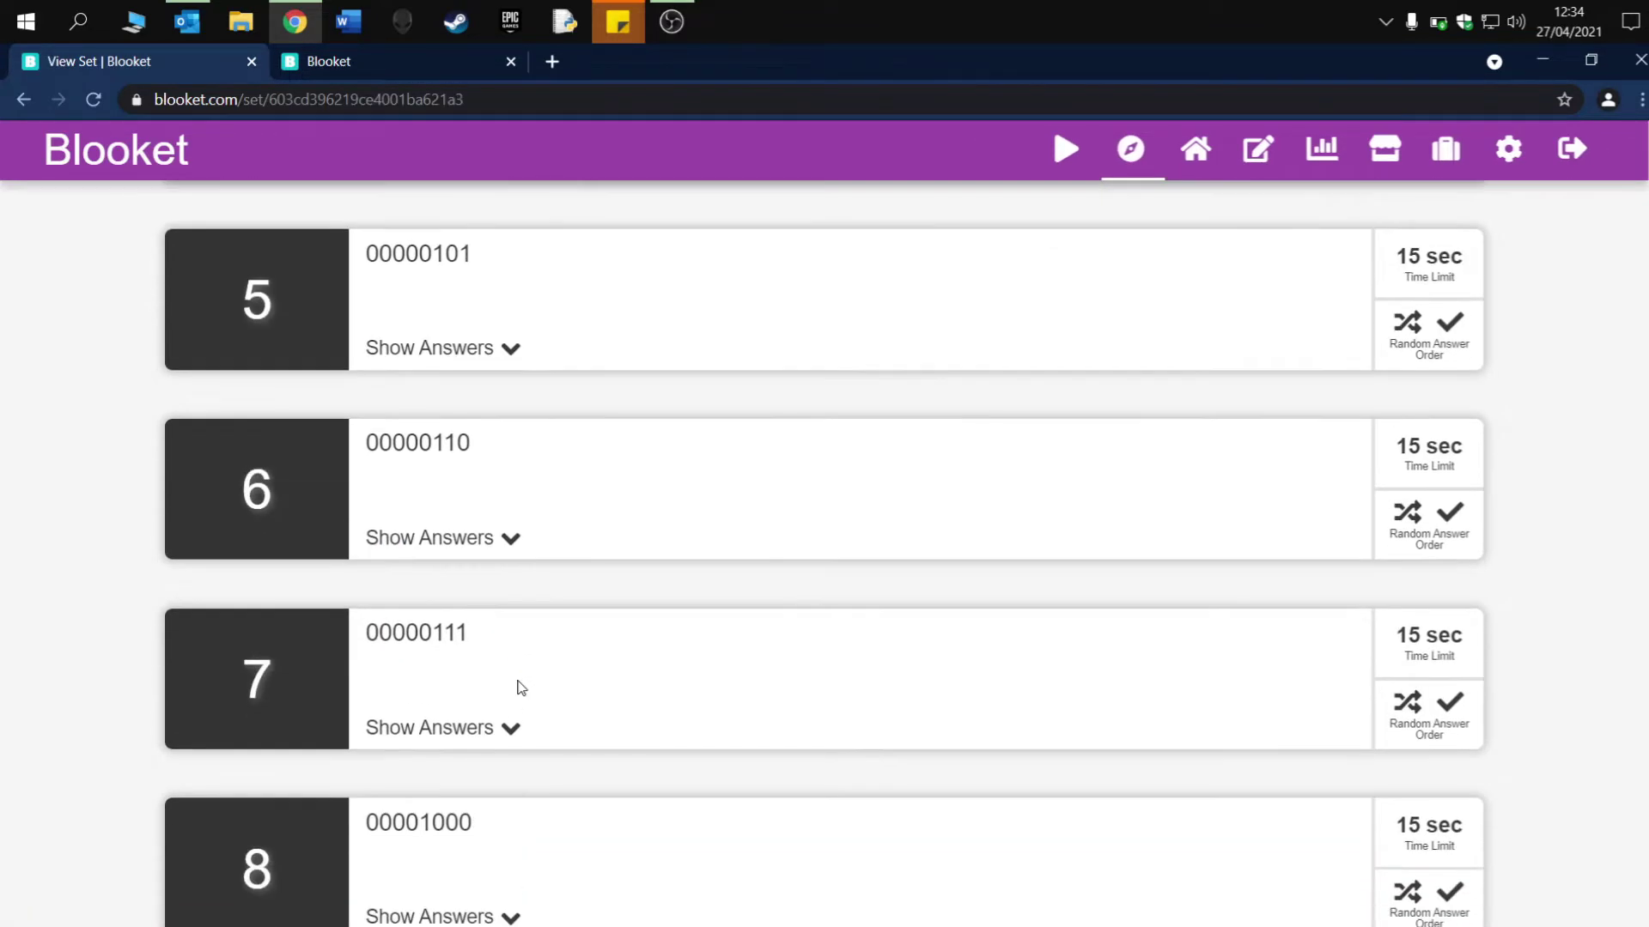
scroll(519, 687, "up", 9)
scroll(519, 689, "up", 4)
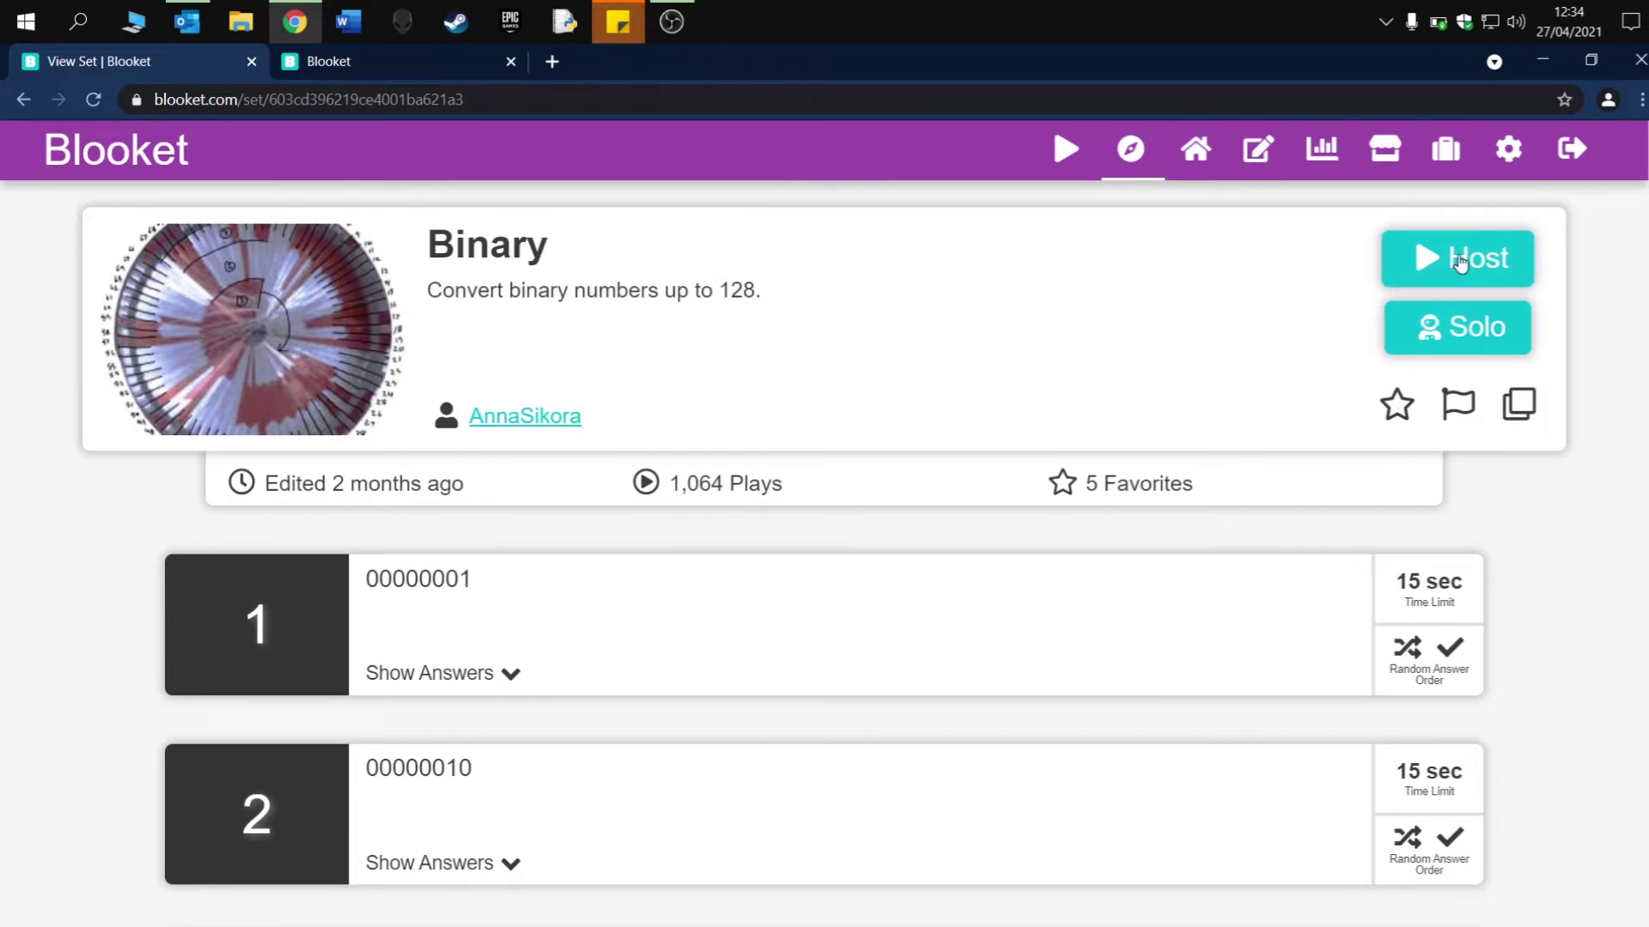
left_click(1460, 264)
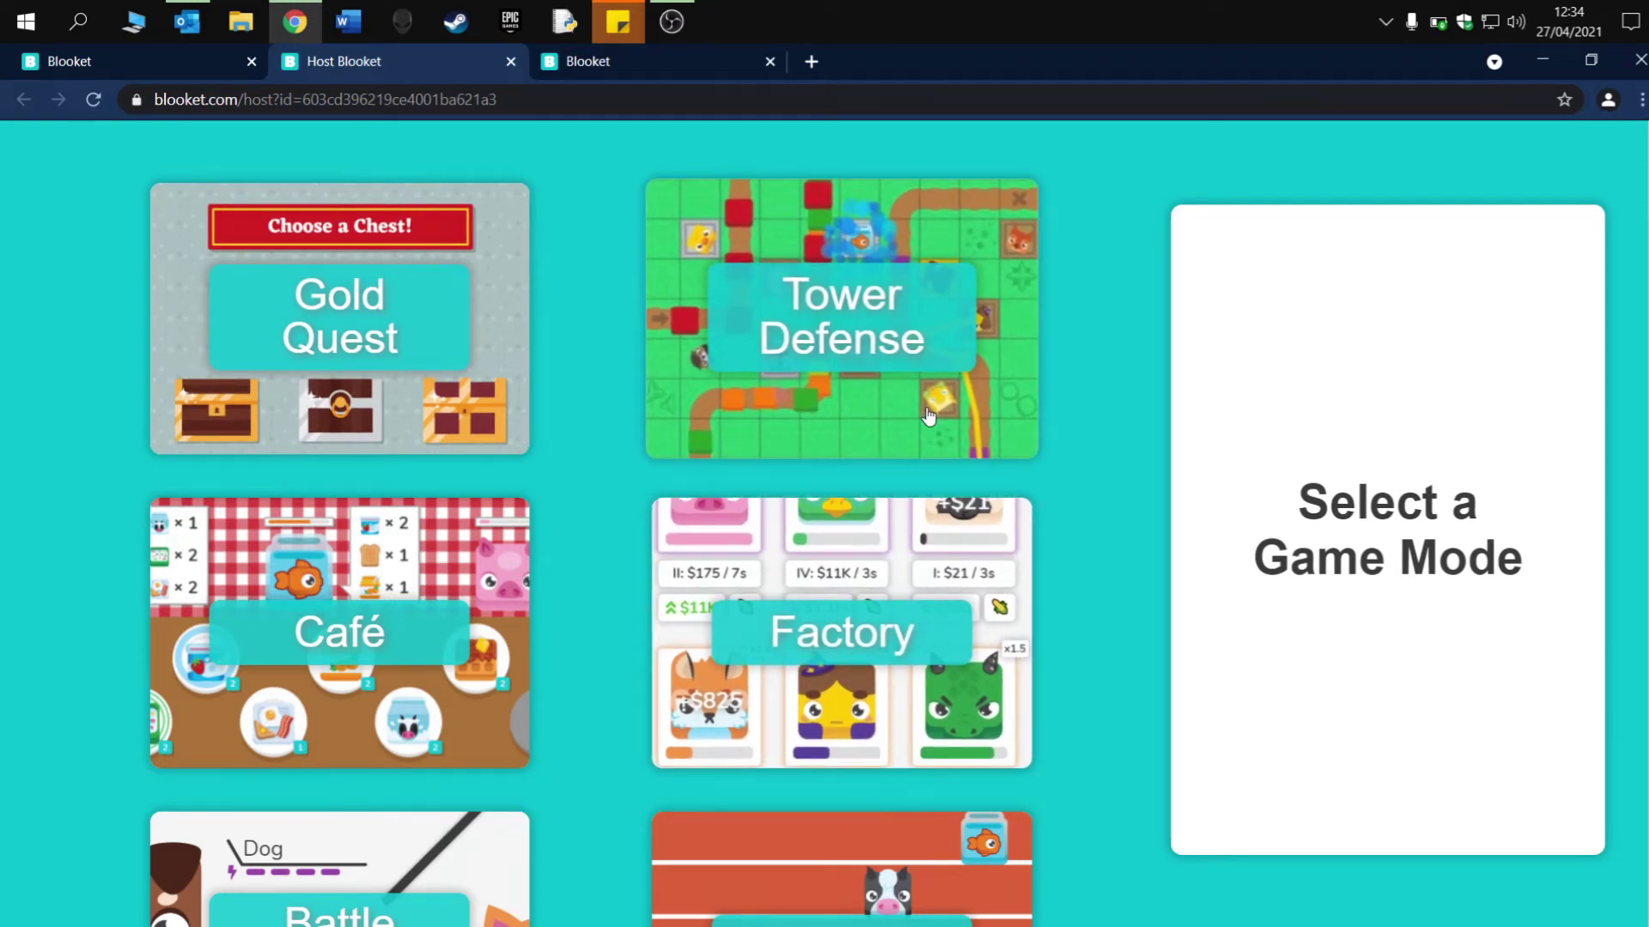
- Browse the available game modes and select Café
scroll(756, 369, "down", 3)
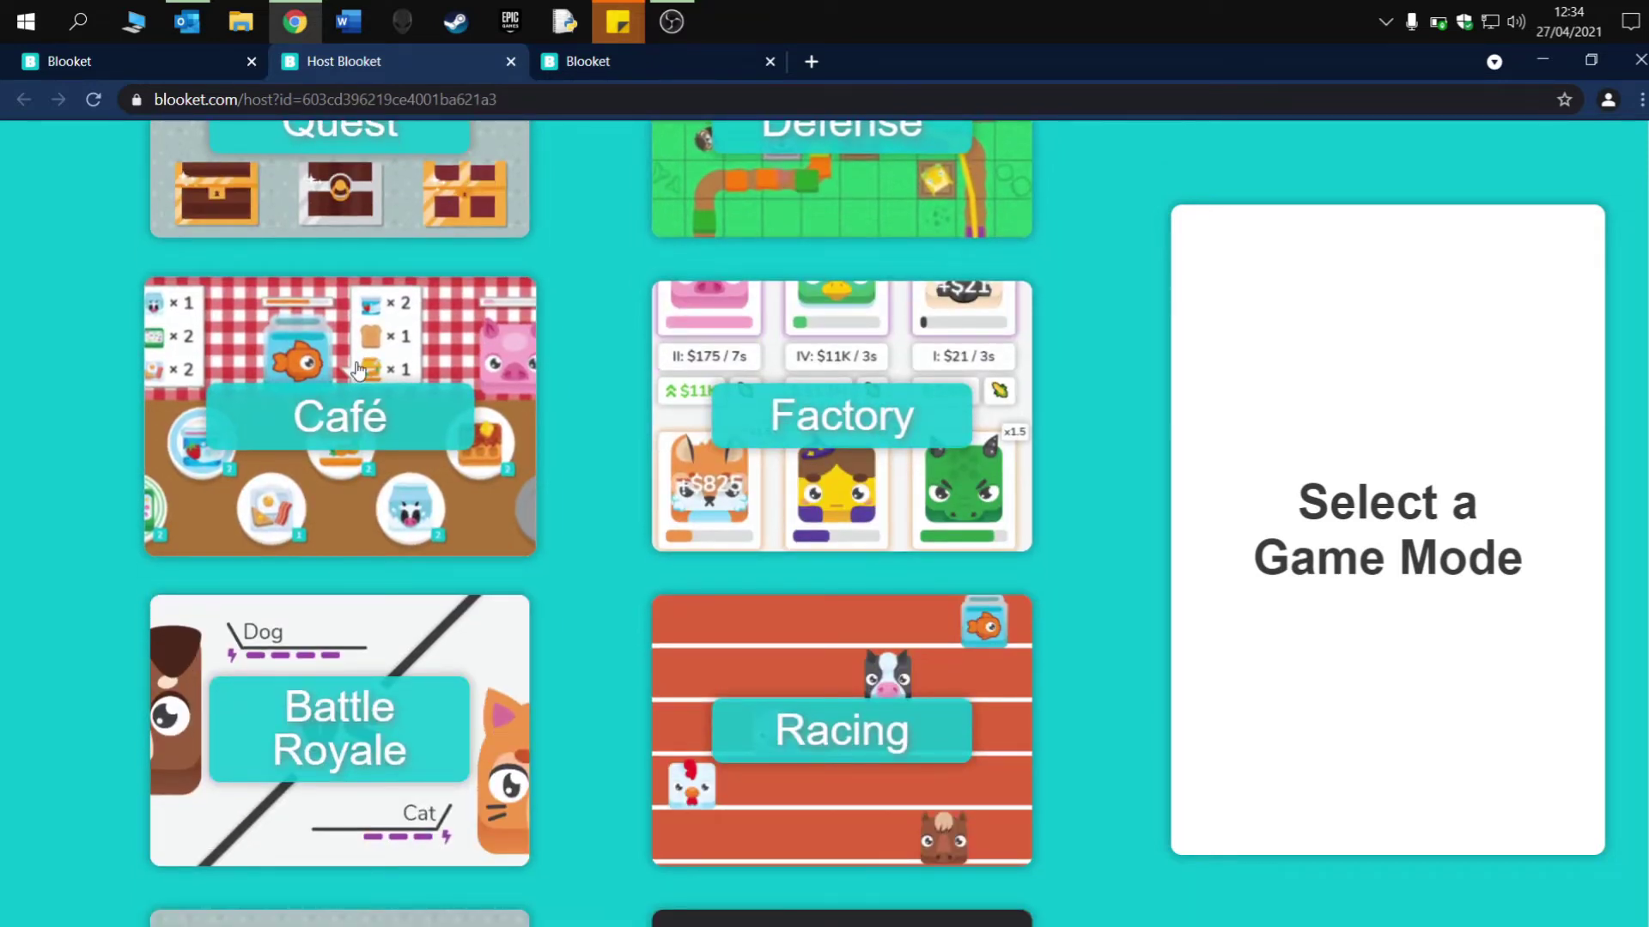
scroll(359, 371, "down", 3)
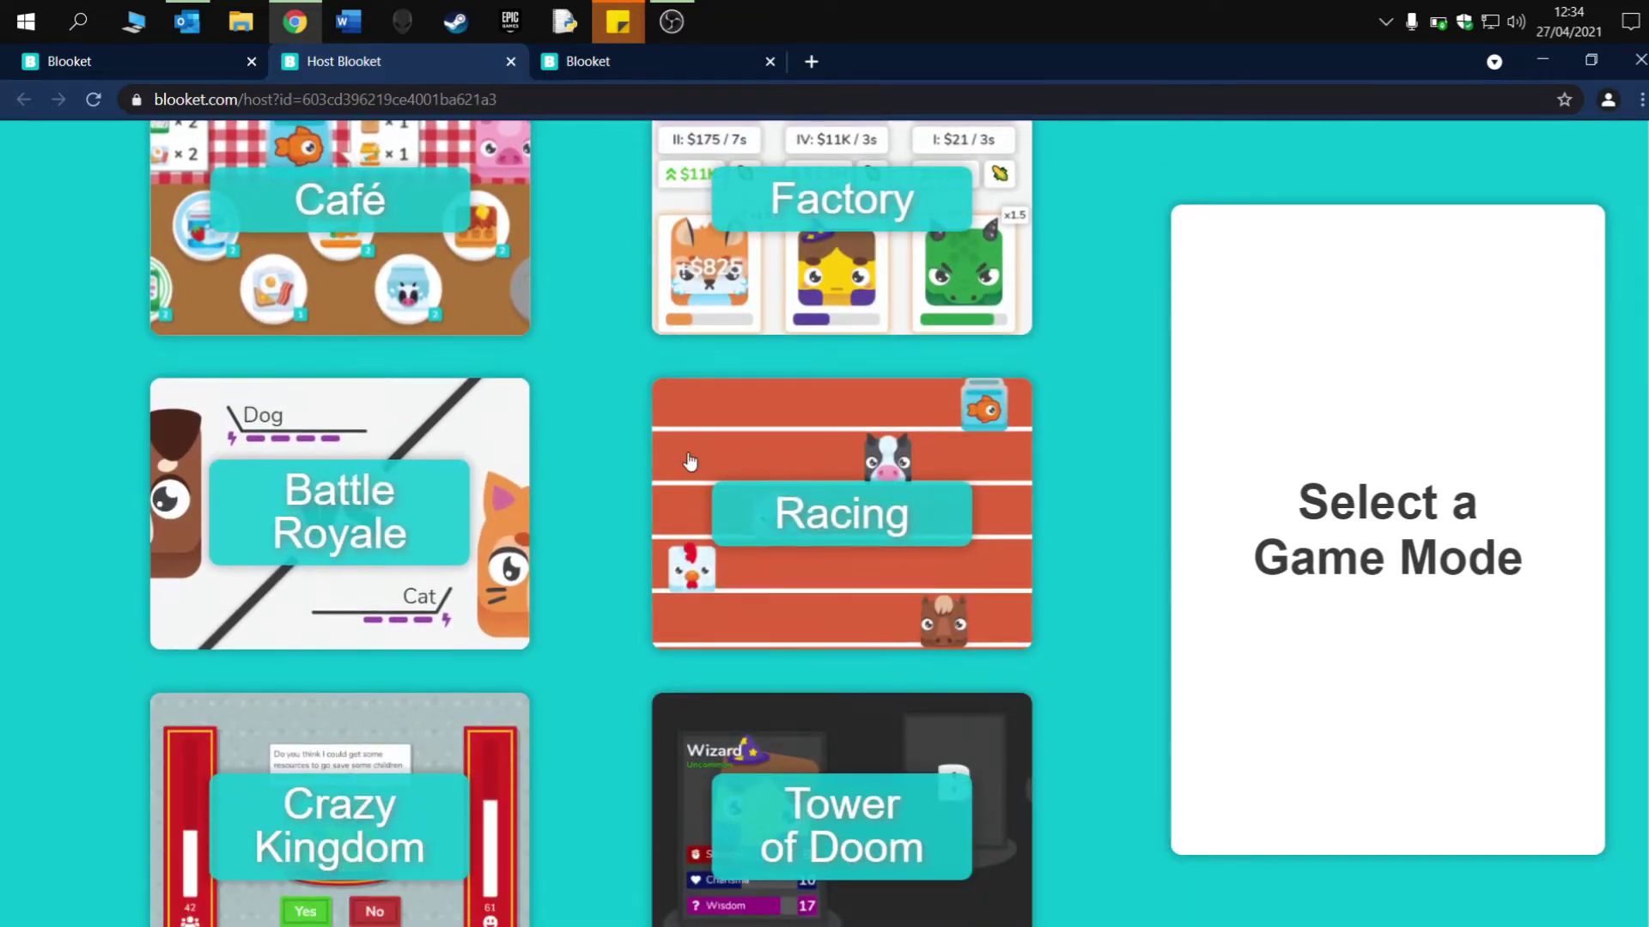
scroll(841, 520, "down", 3)
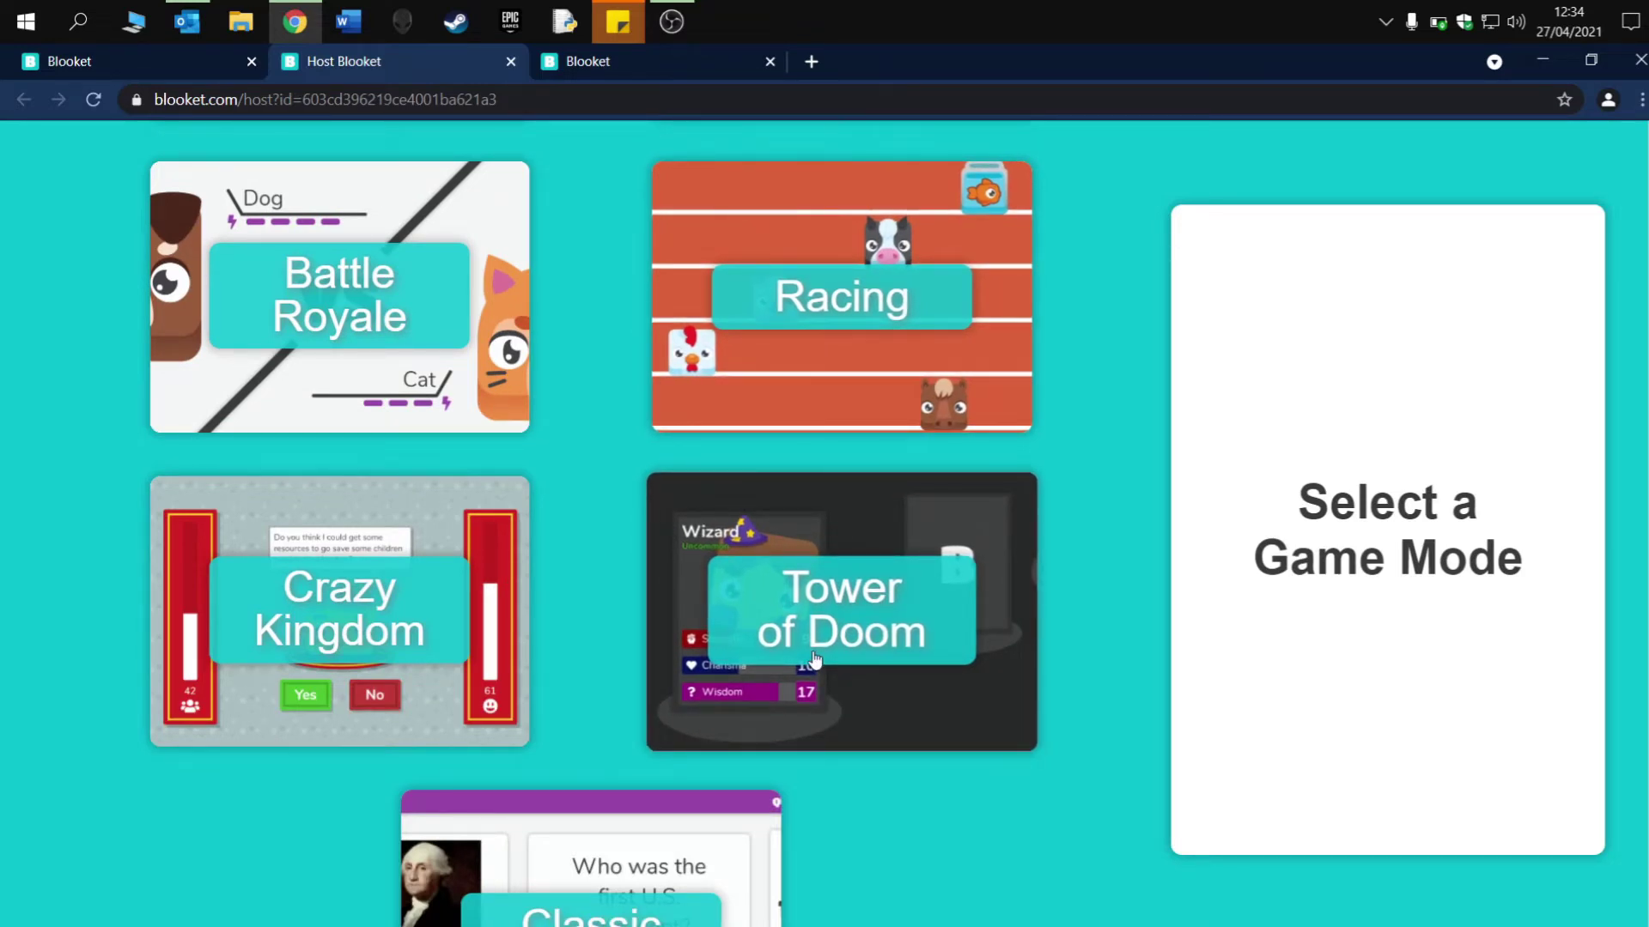
scroll(814, 659, "up", 9)
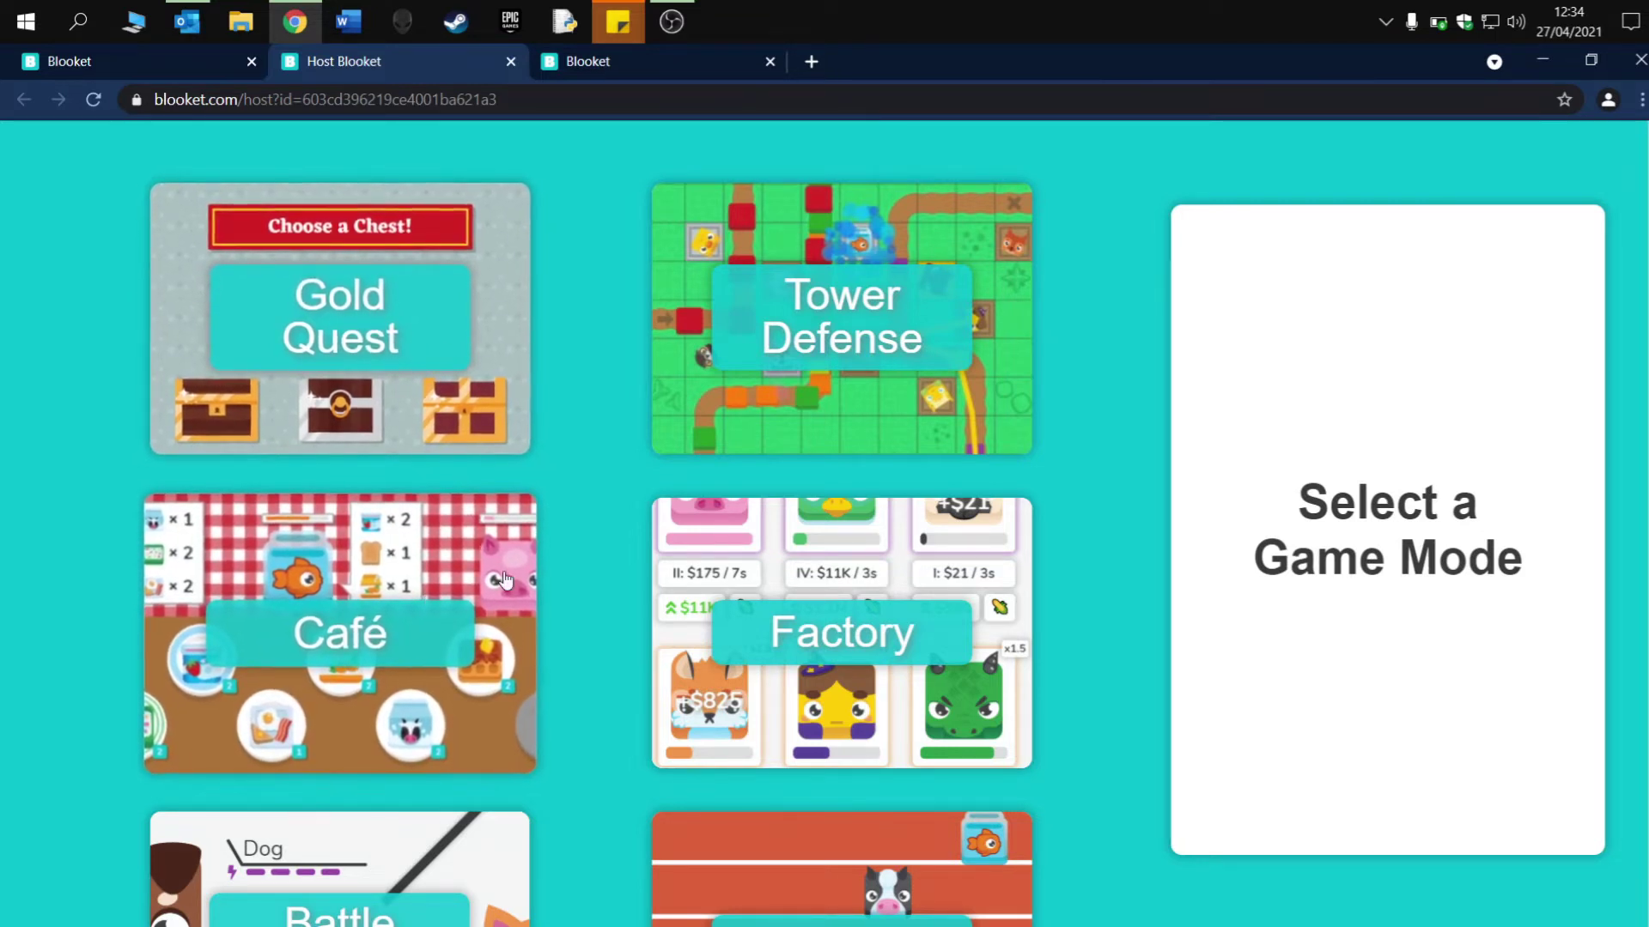
left_click(437, 570)
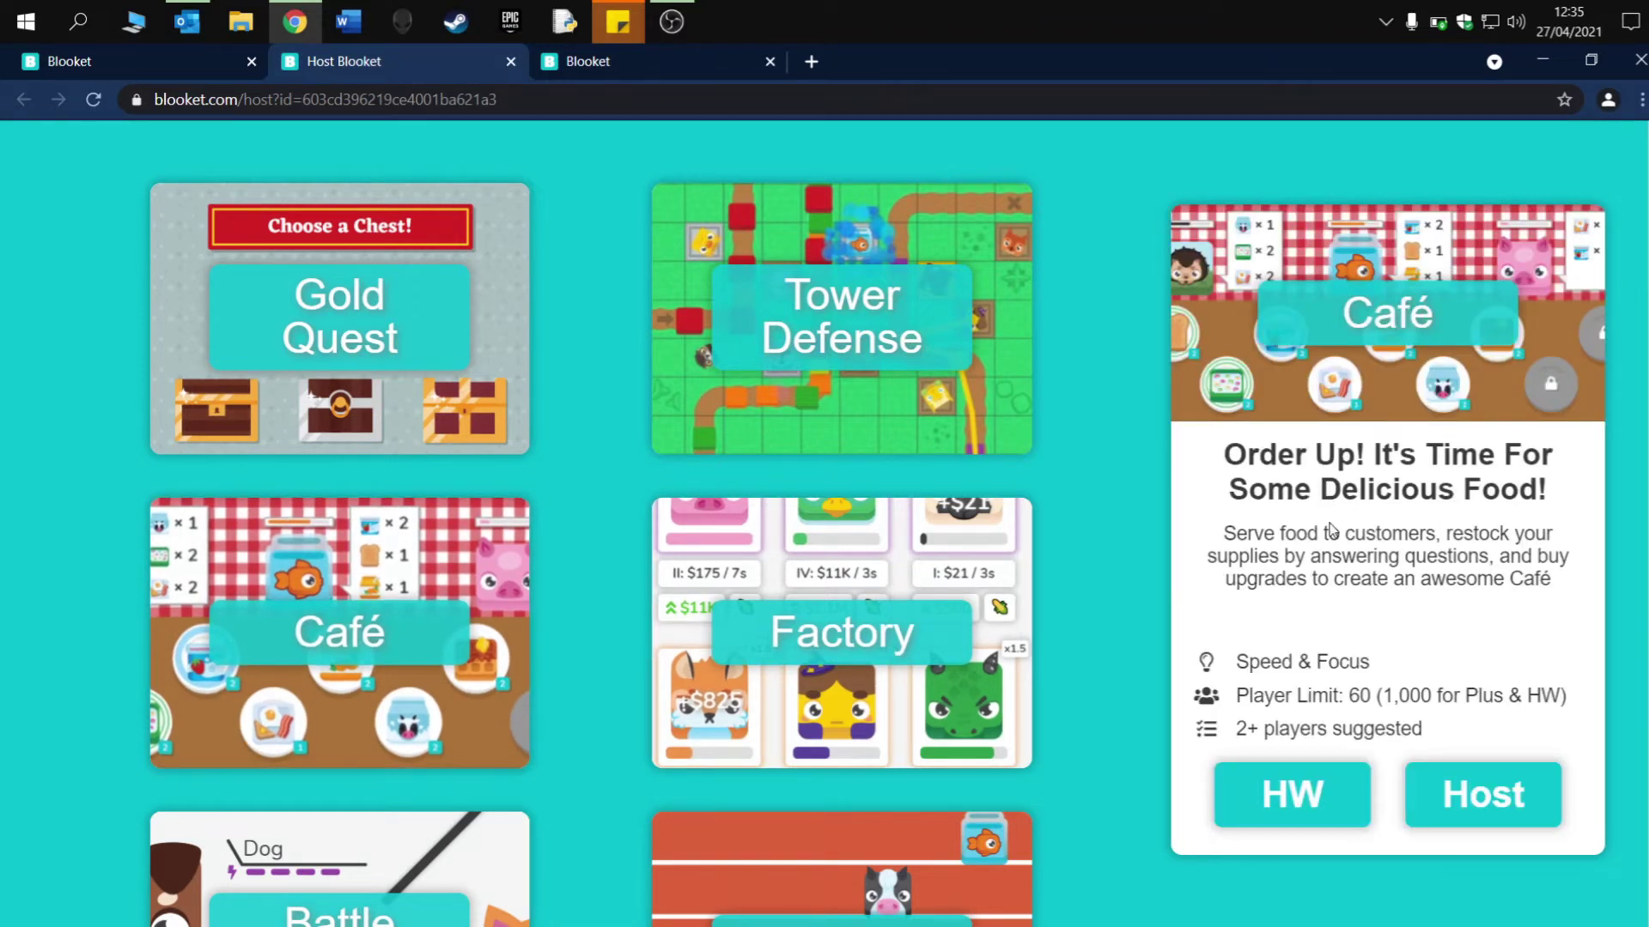
- Set the Café game's time limit to 10 minutes and launch the game lobby
left_click(1483, 798)
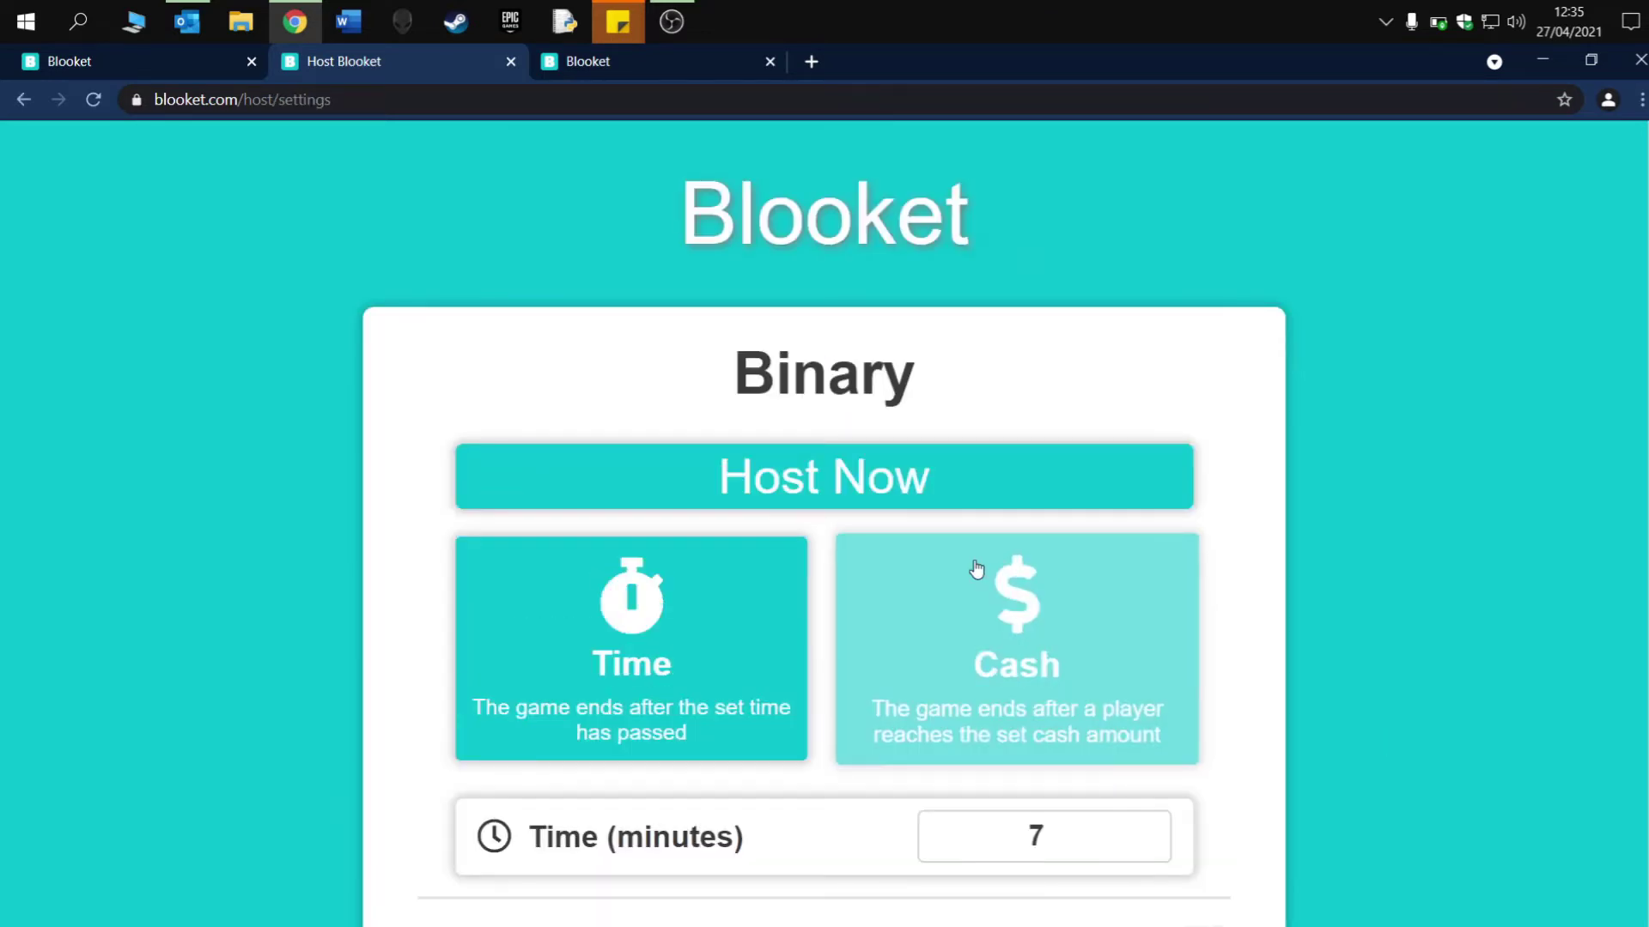
scroll(754, 496, "down", 2)
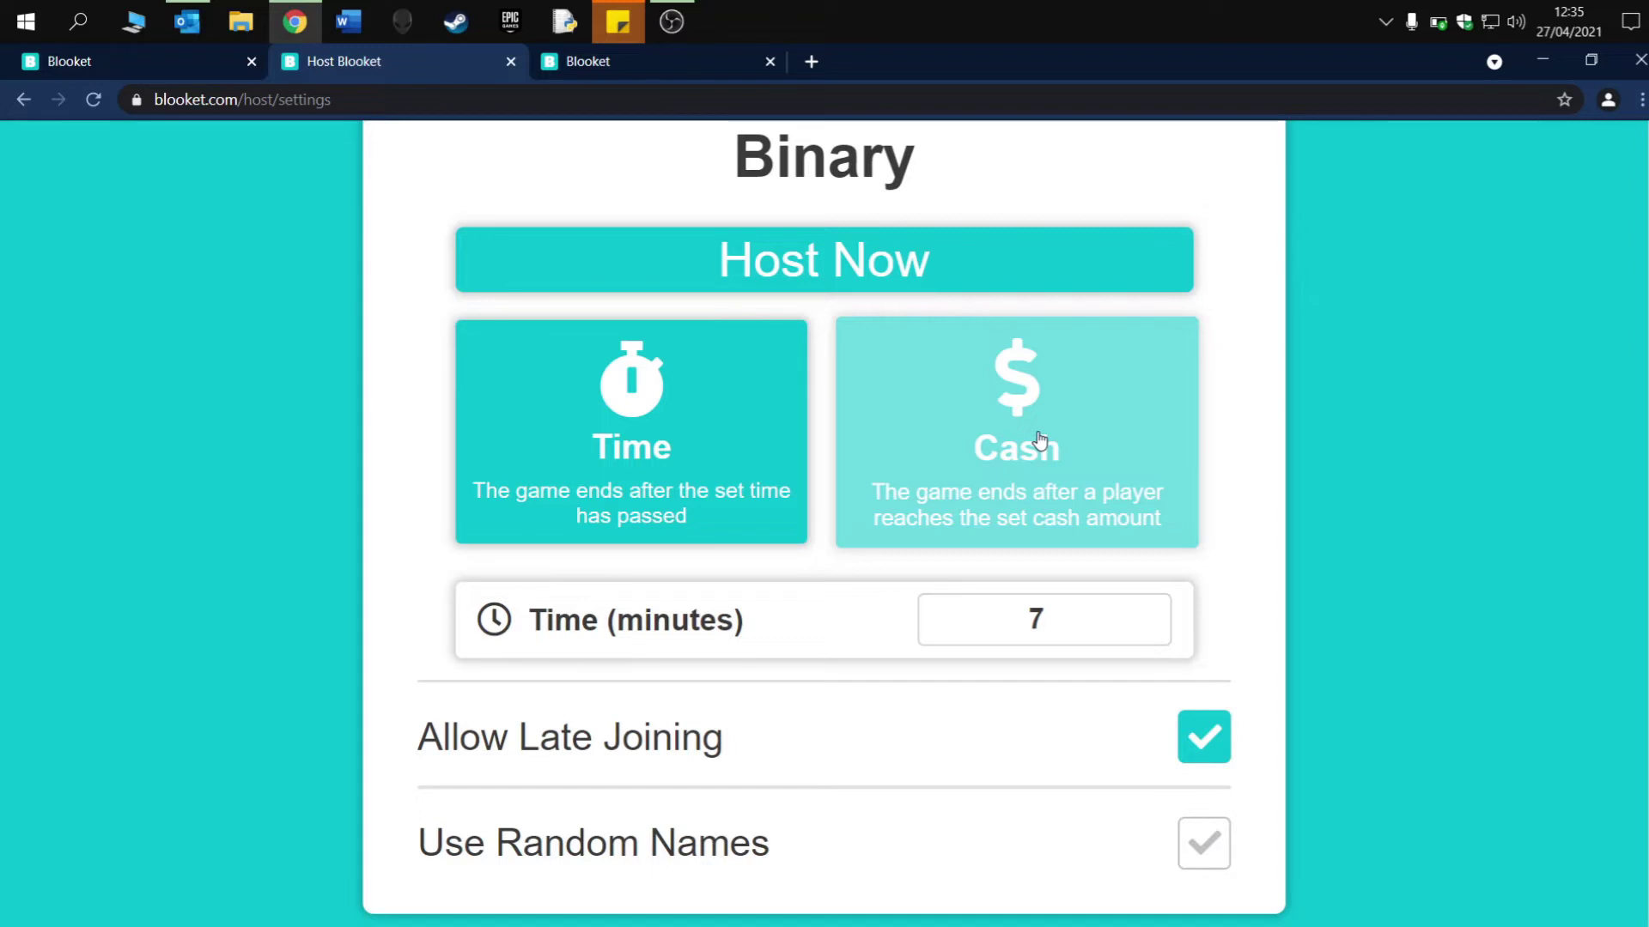
left_click(1038, 601)
key("BackSpace")
type("15")
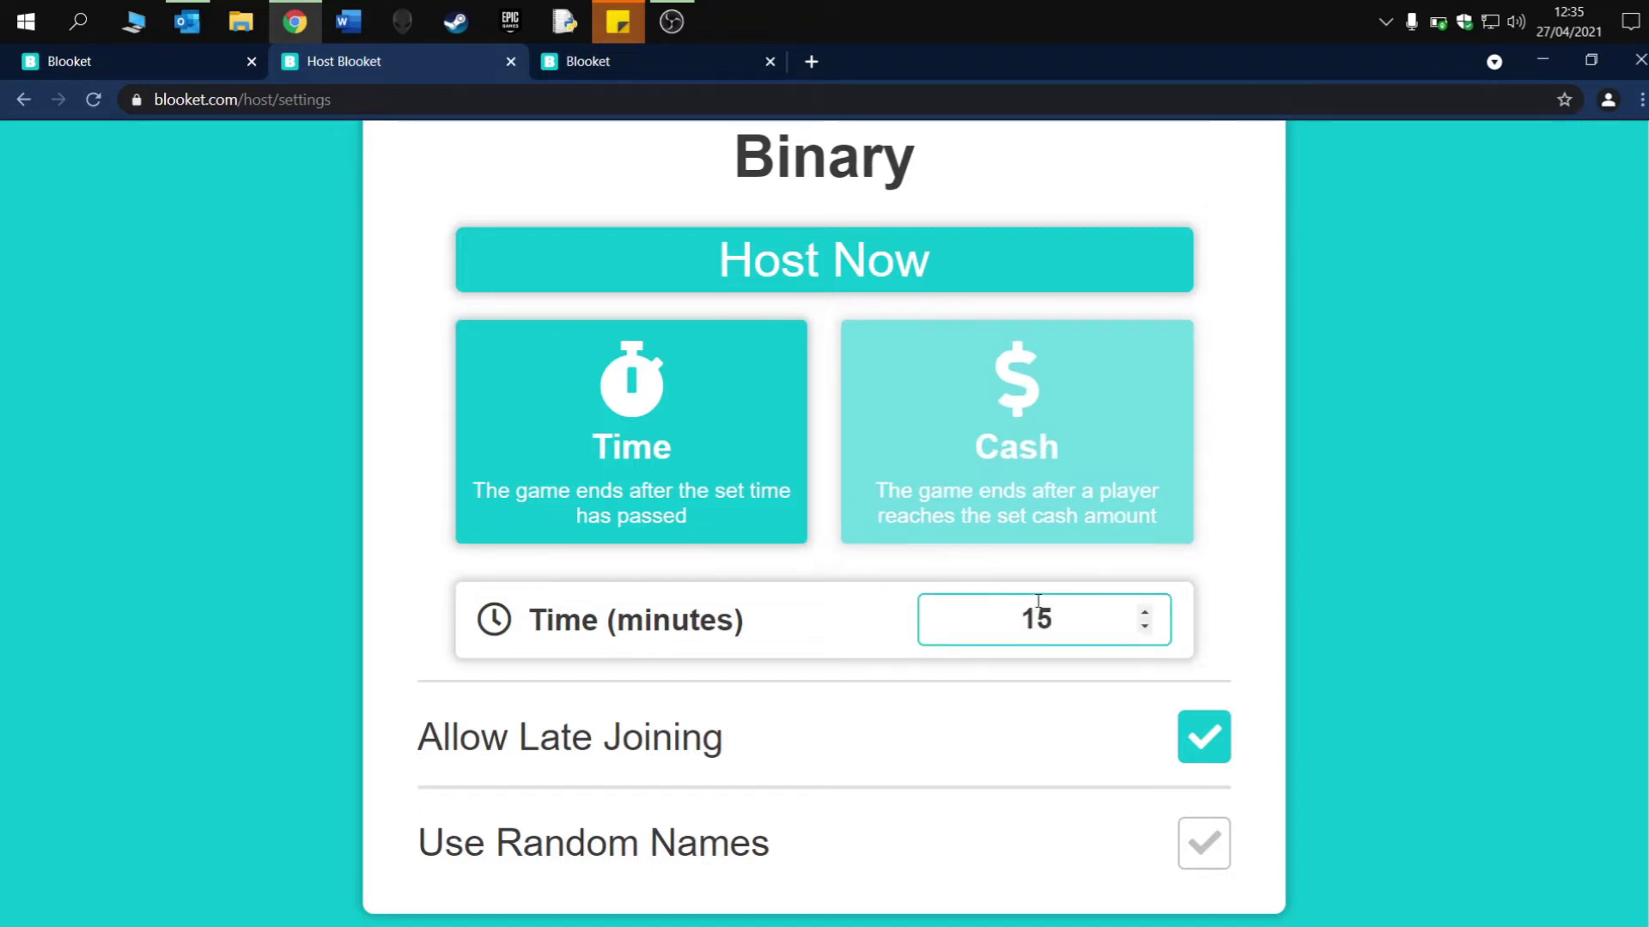
key("BackSpace")
type("5")
key("BackSpace")
type("0")
scroll(1169, 555, "down", 1)
scroll(1115, 475, "up", 1)
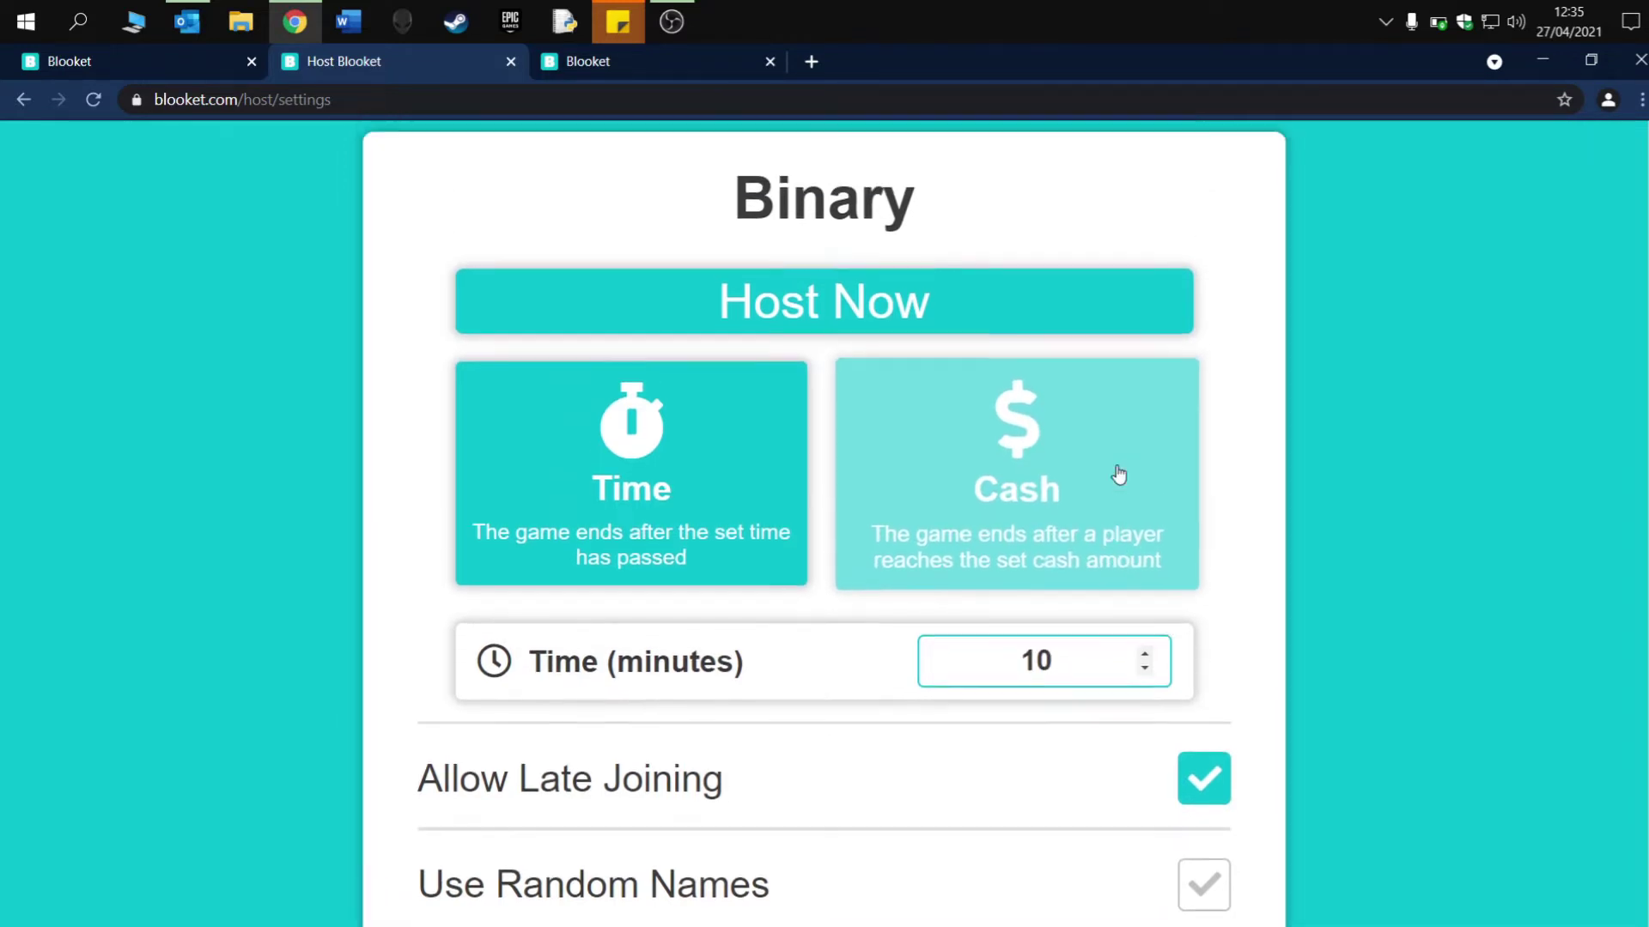
left_click(964, 353)
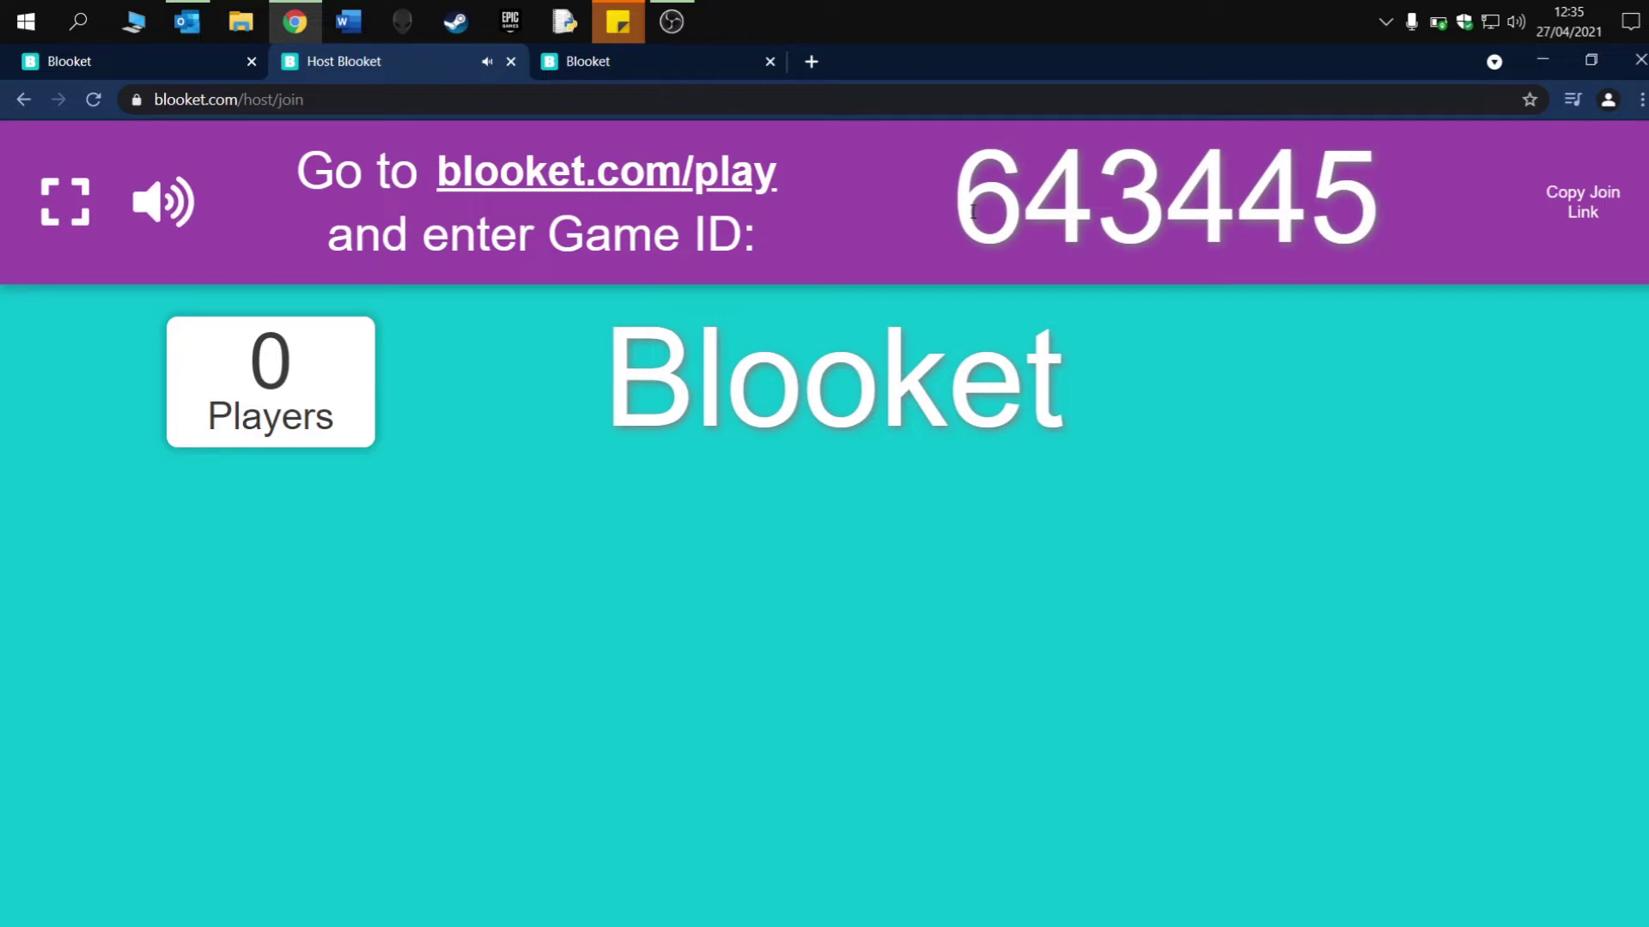
- Copy the Game ID, go to the other Blooket tab at full size, and choose Join a Game
left_click_drag(973, 212, 1367, 207)
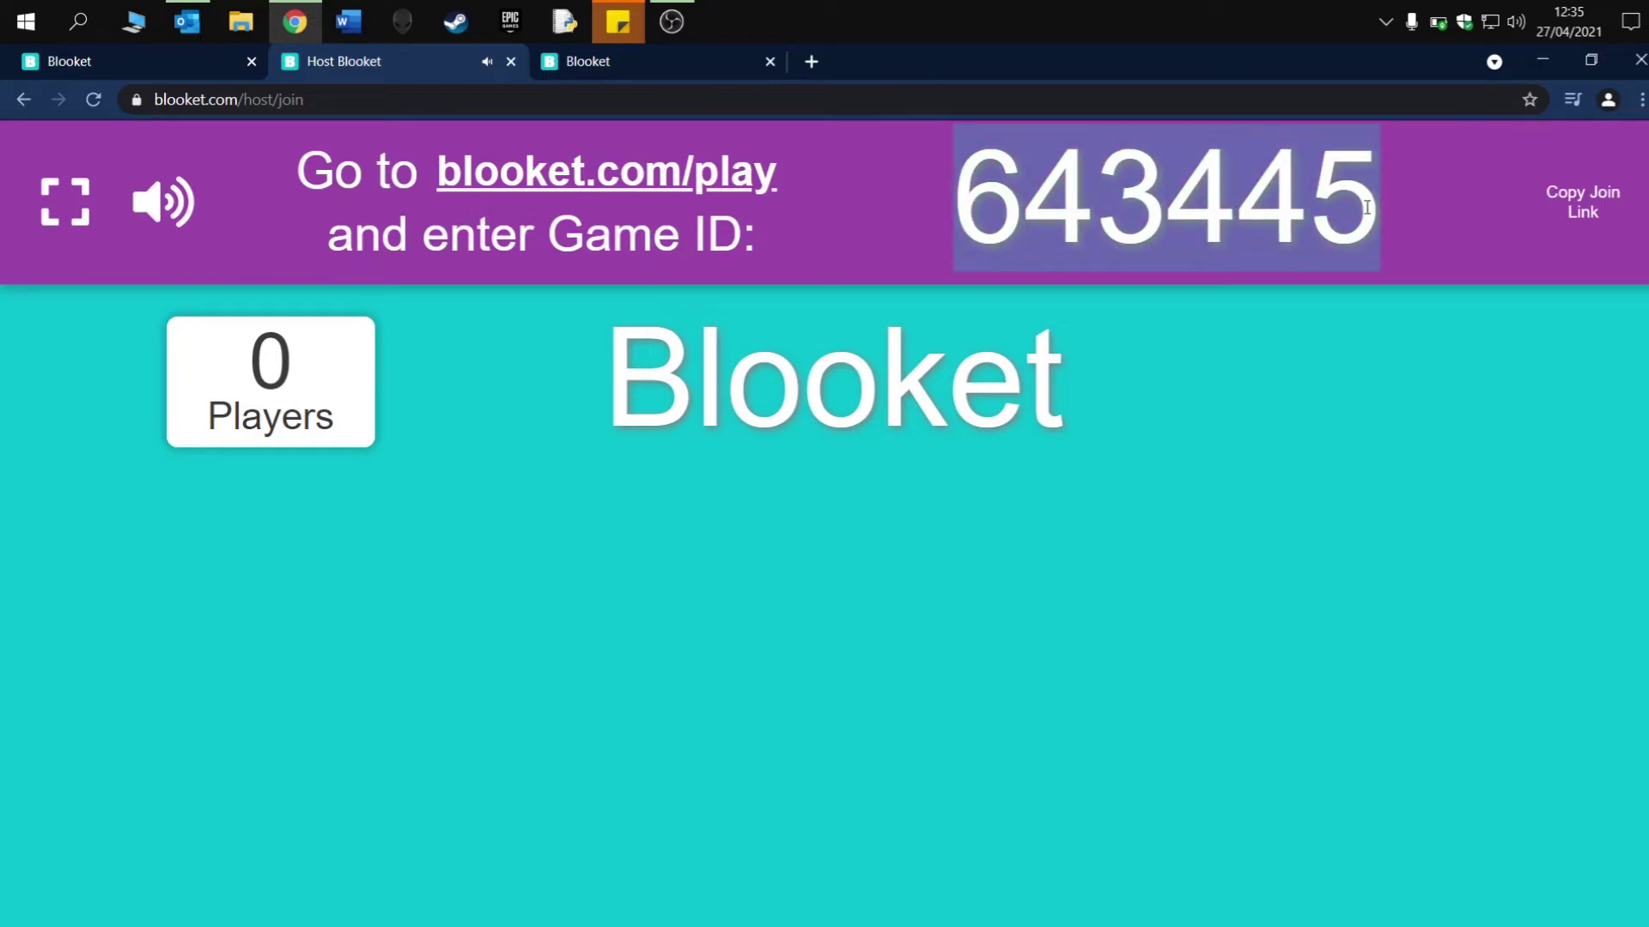
left_click(641, 64)
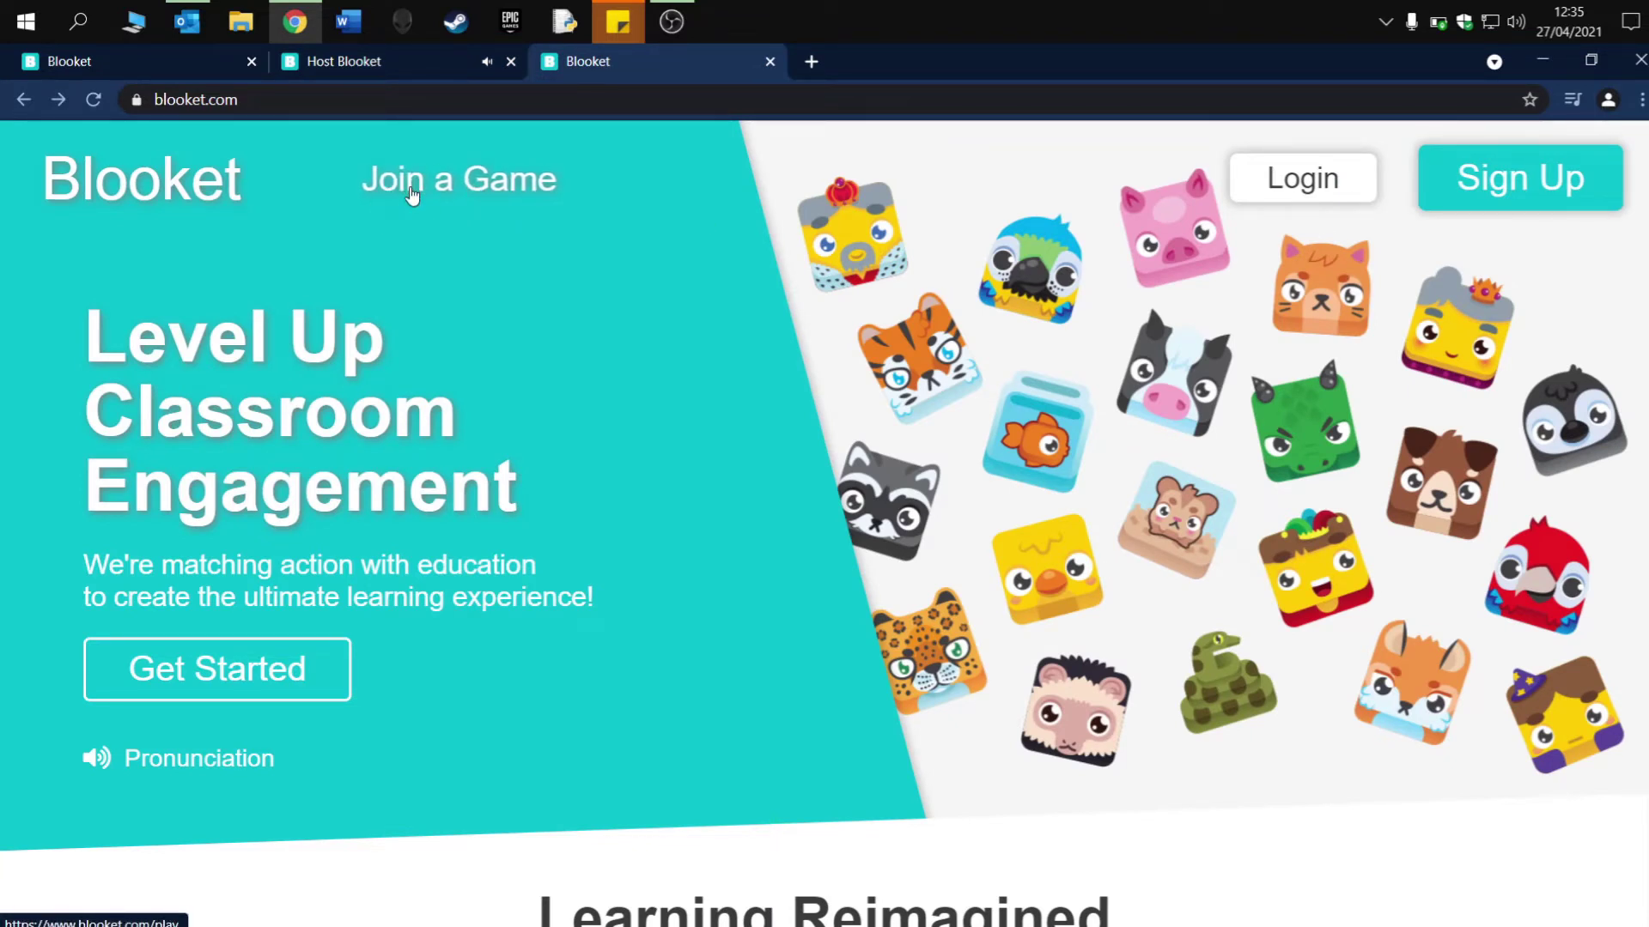
key("XF86AudioLowerVolume")
key("XF86AudioLowerVolume")
key("XF86AudioLowerVolume")
key("XF86AudioLowerVolume")
key("XF86AudioLowerVolume")
key("XF86AudioLowerVolume")
key("XF86AudioLowerVolume")
key("XF86AudioLowerVolume")
key("XF86AudioLowerVolume")
key("XF86AudioLowerVolume")
key("XF86AudioLowerVolume")
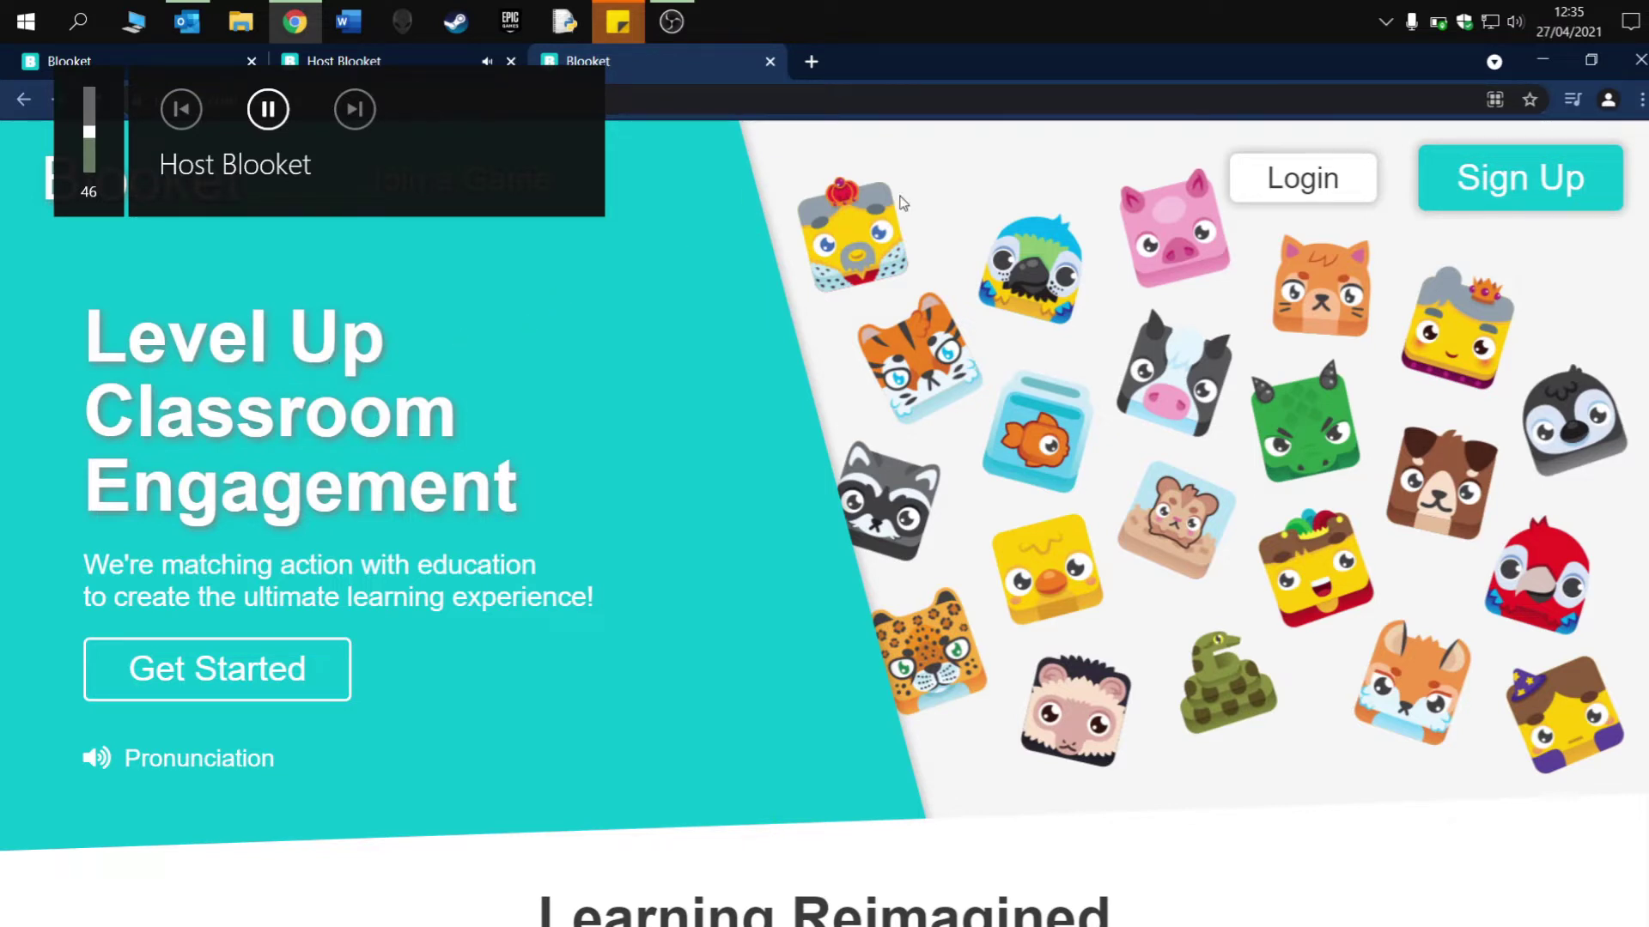
left_click(1591, 60)
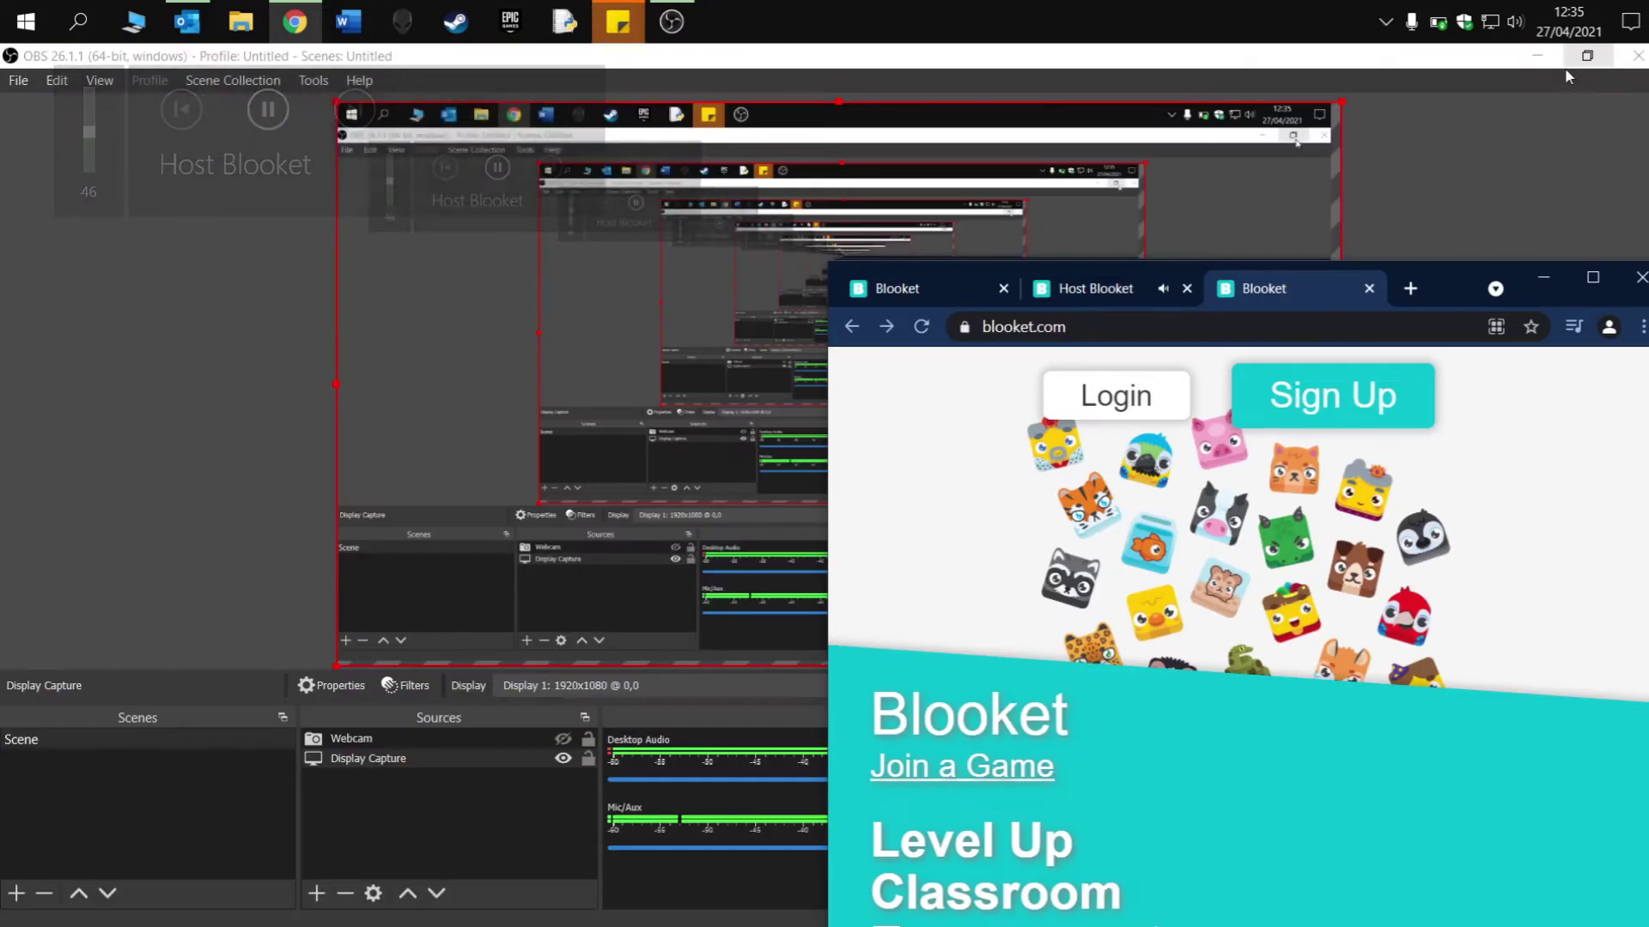
left_click(1598, 281)
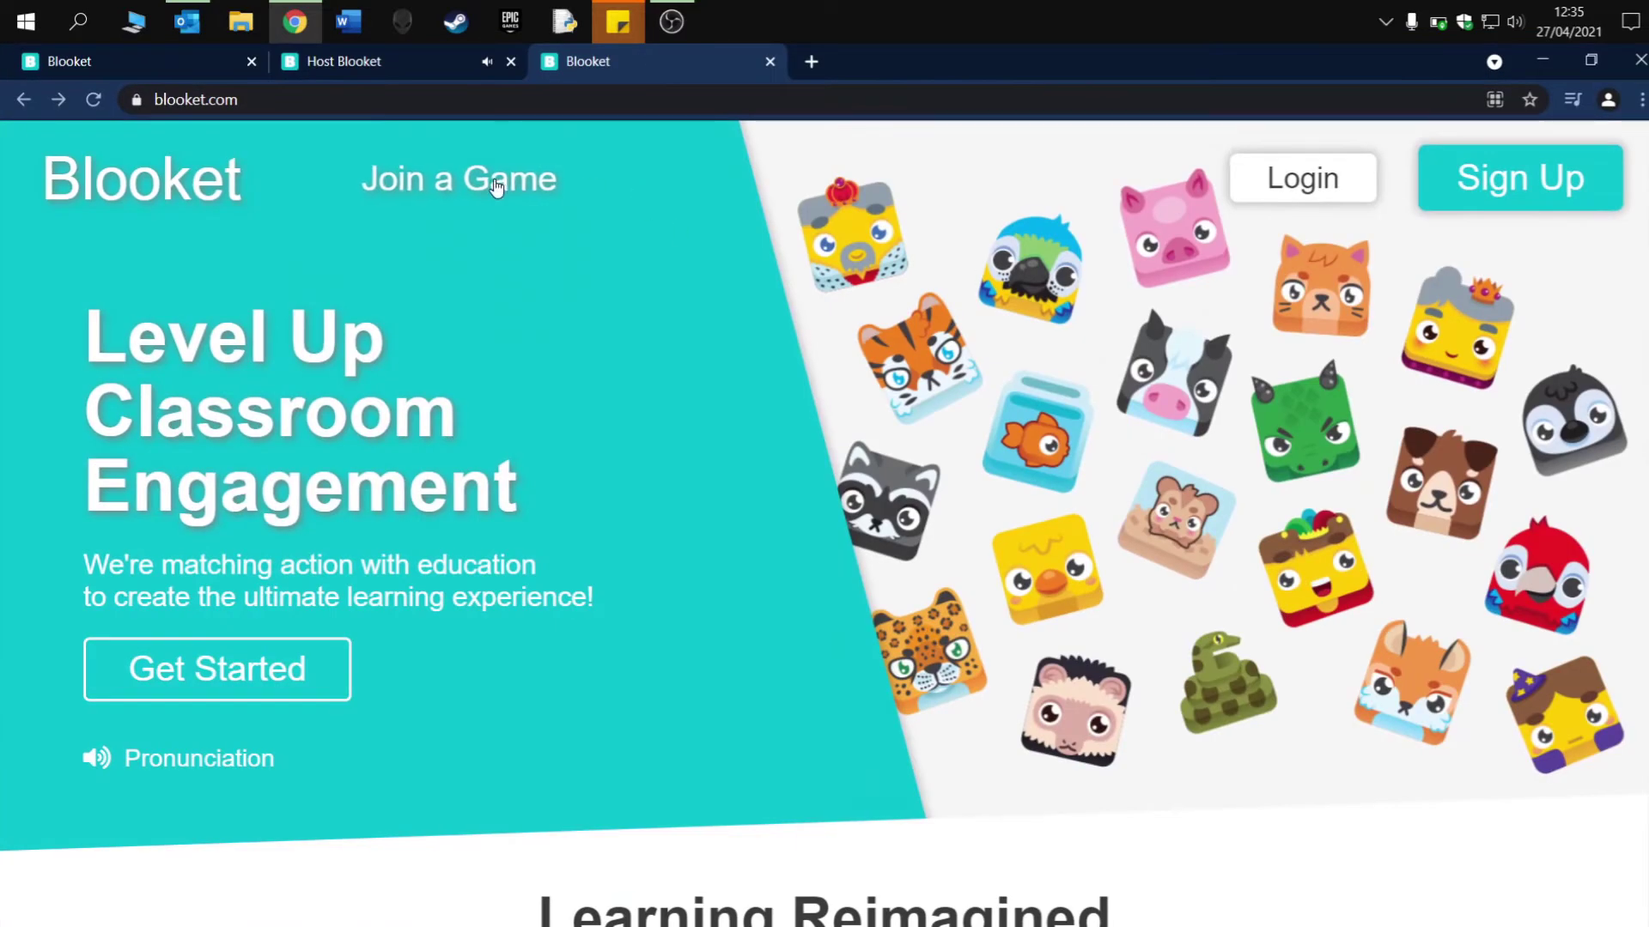
left_click(493, 179)
- Join game 643445 as a player with the nickname FireBird
left_click(756, 582)
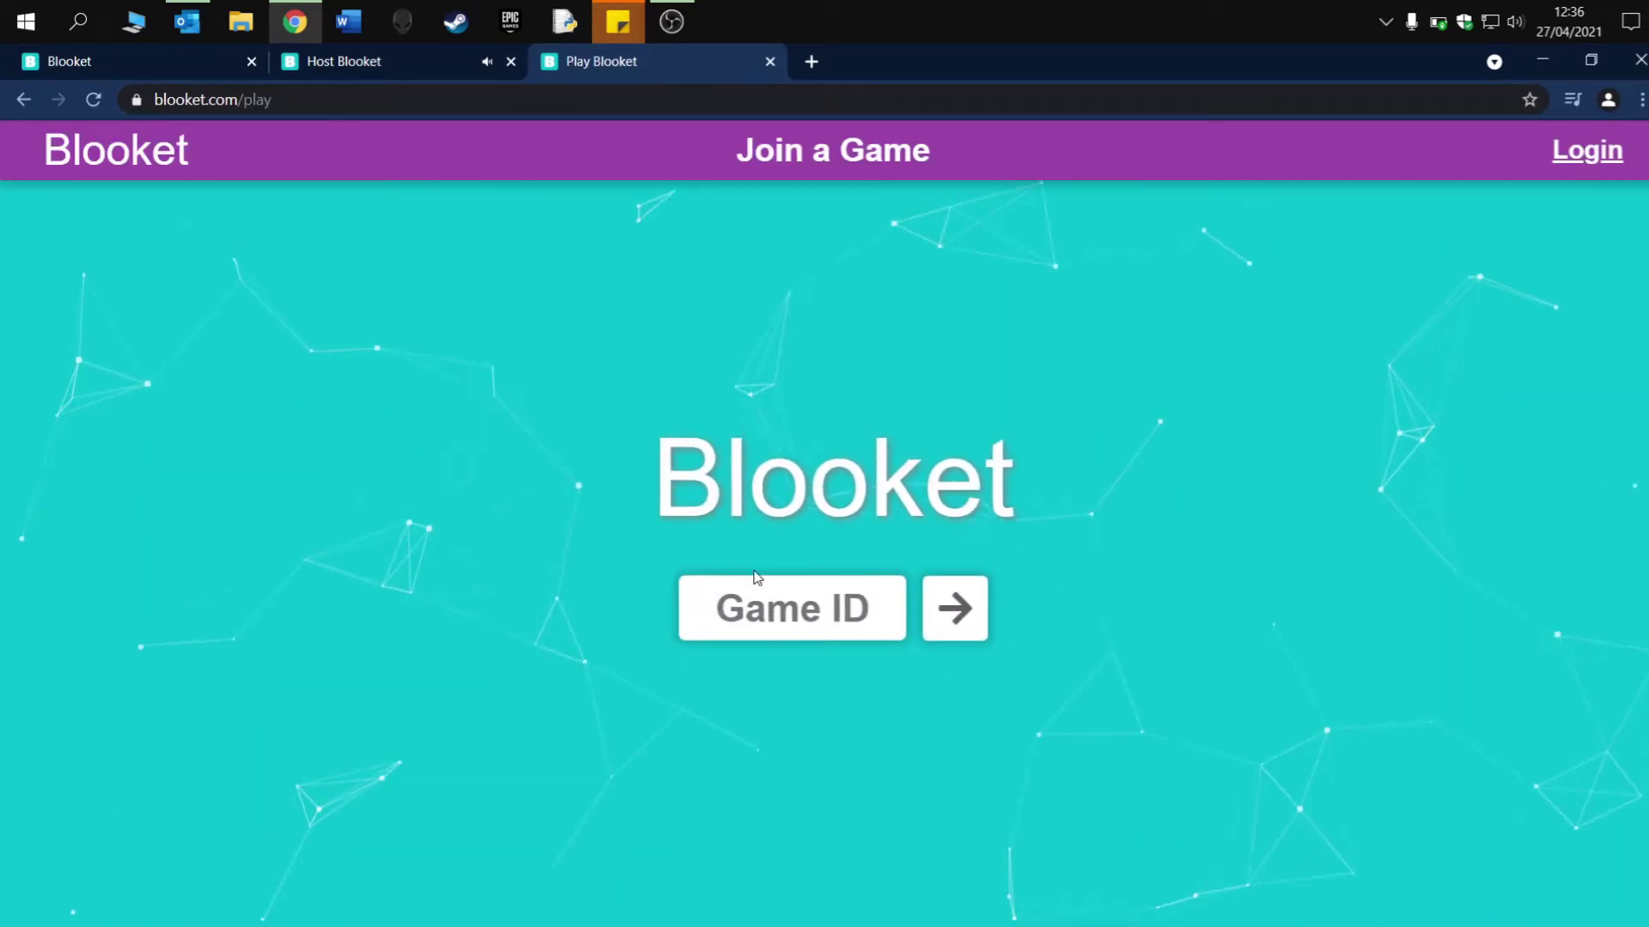
type("643445")
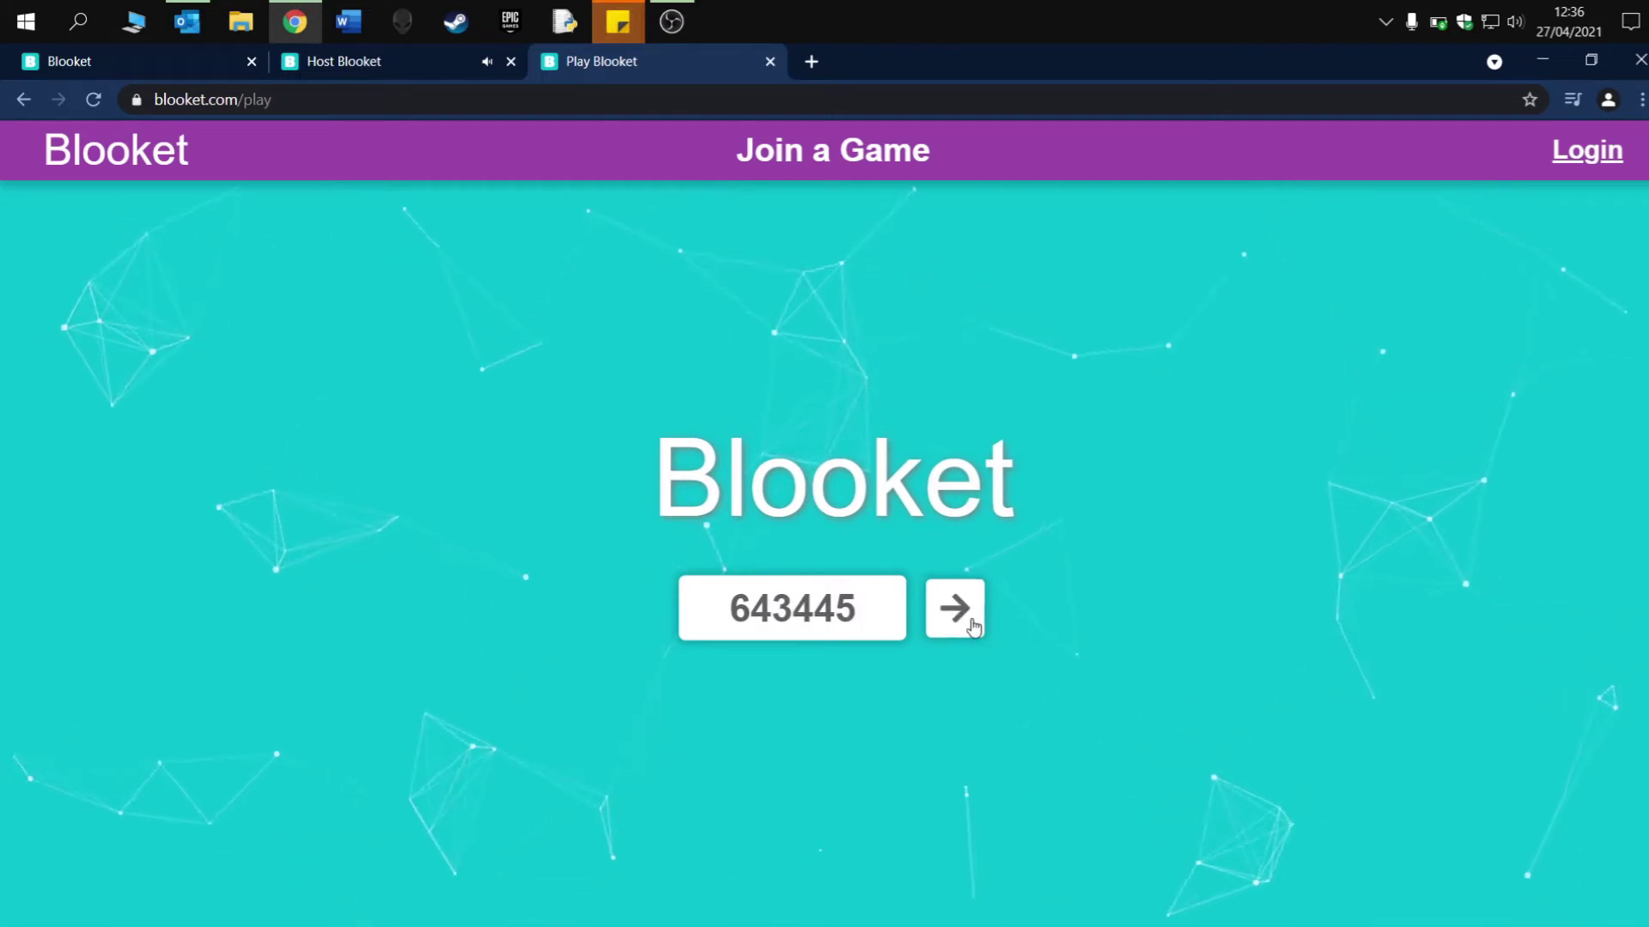
left_click(972, 624)
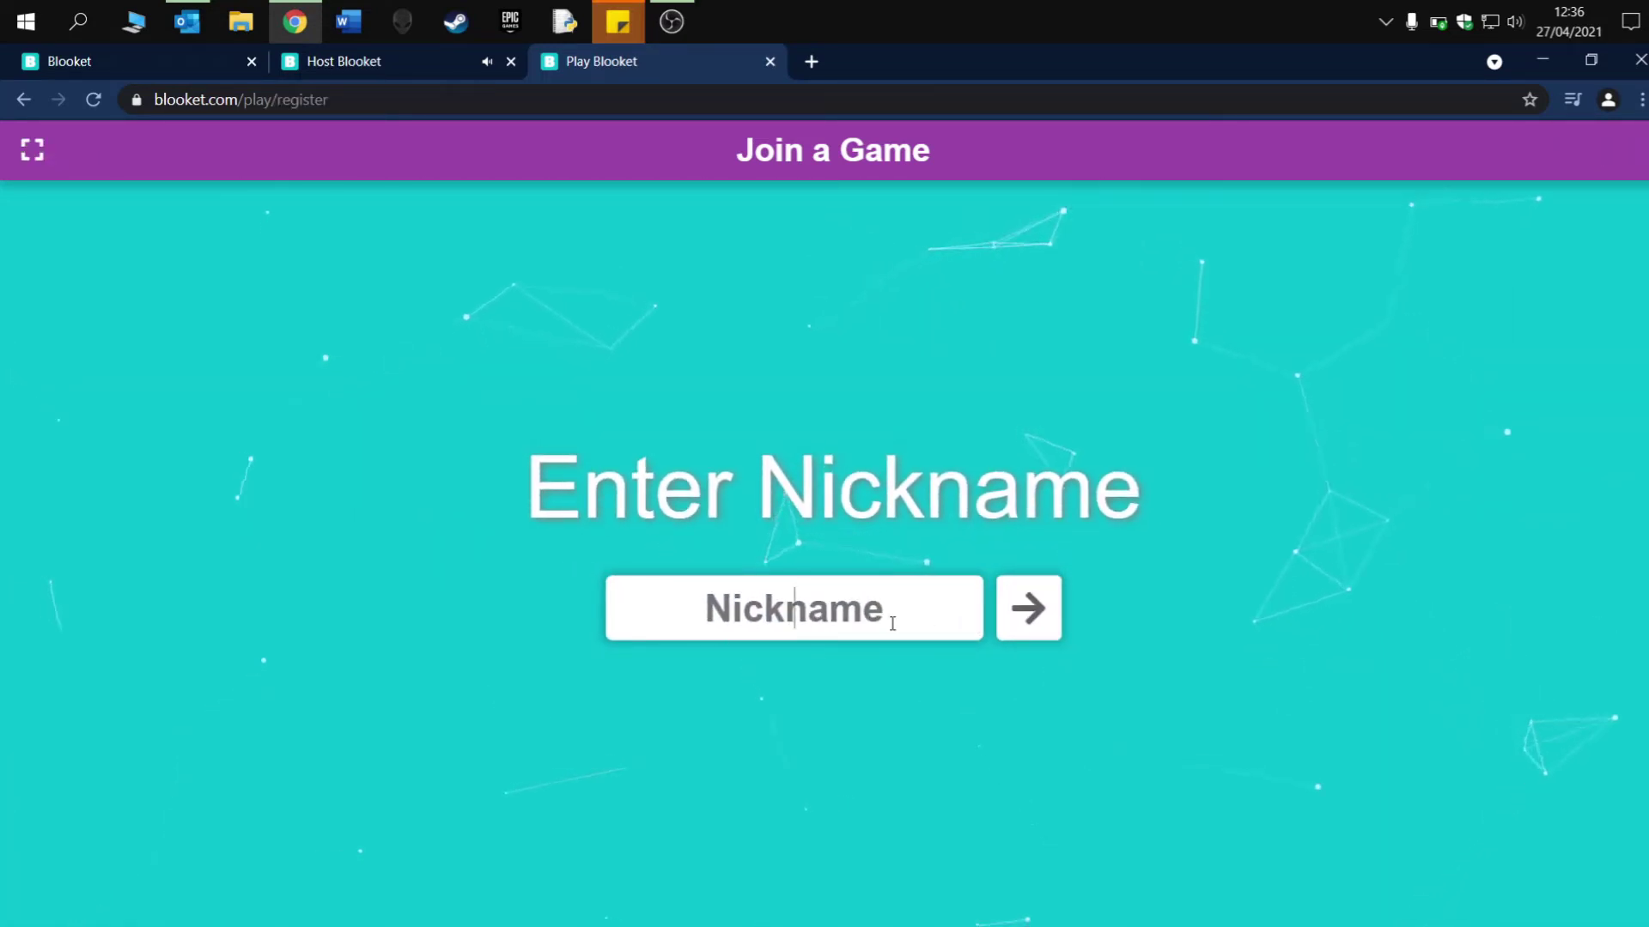
type("F")
key("BackSpace")
type("F")
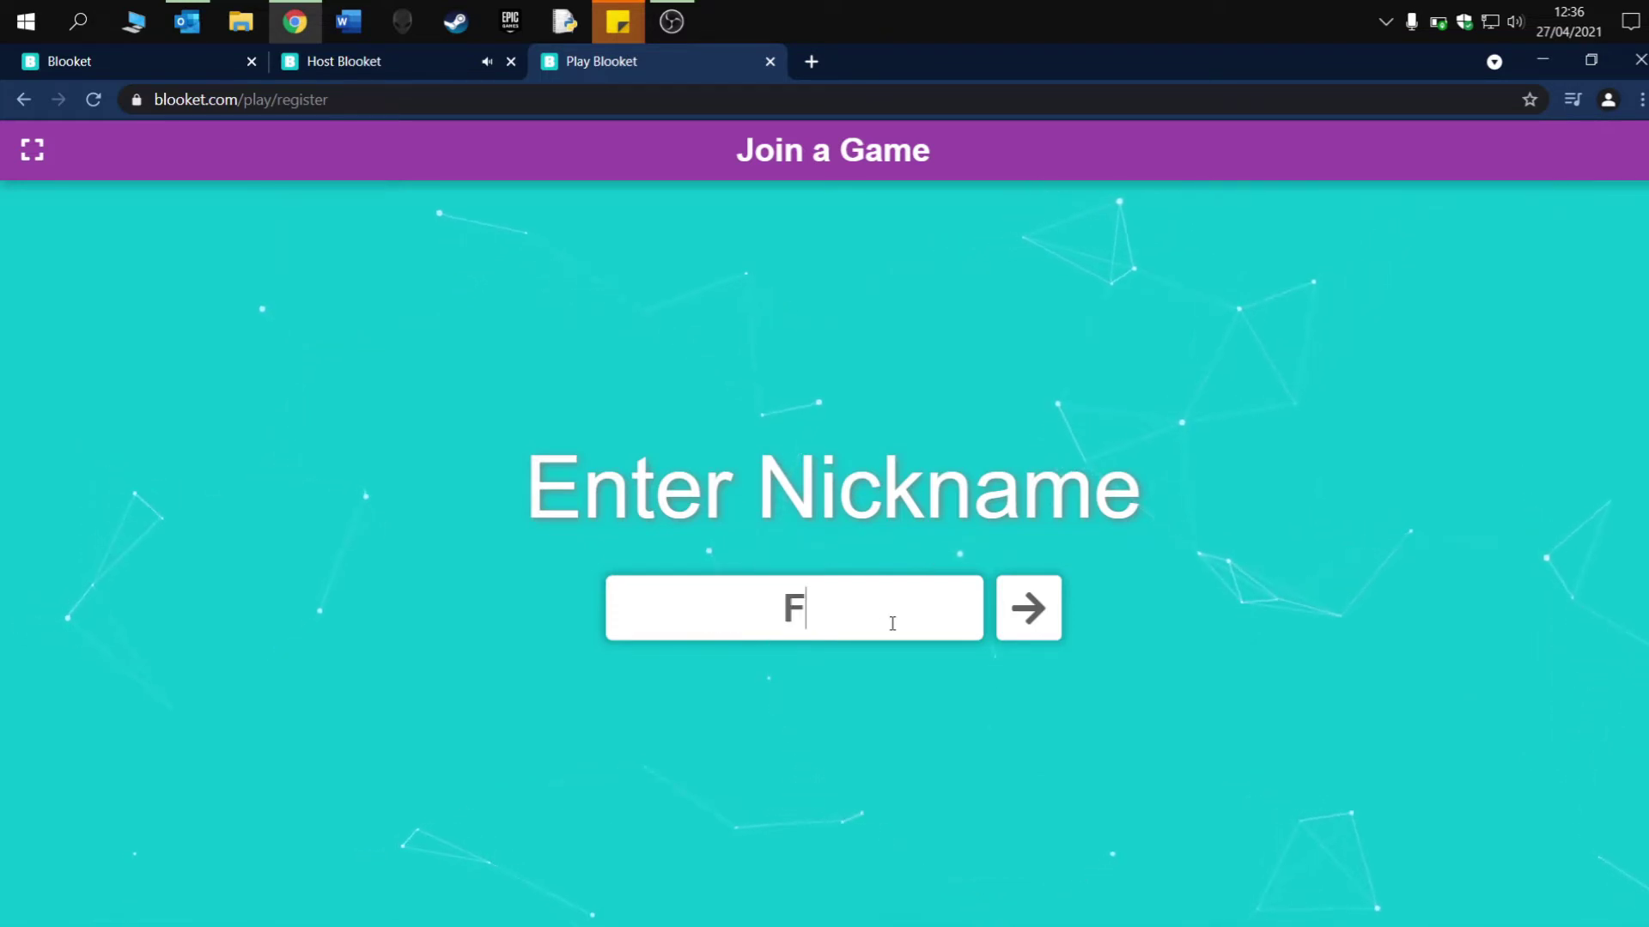
type("ireBird")
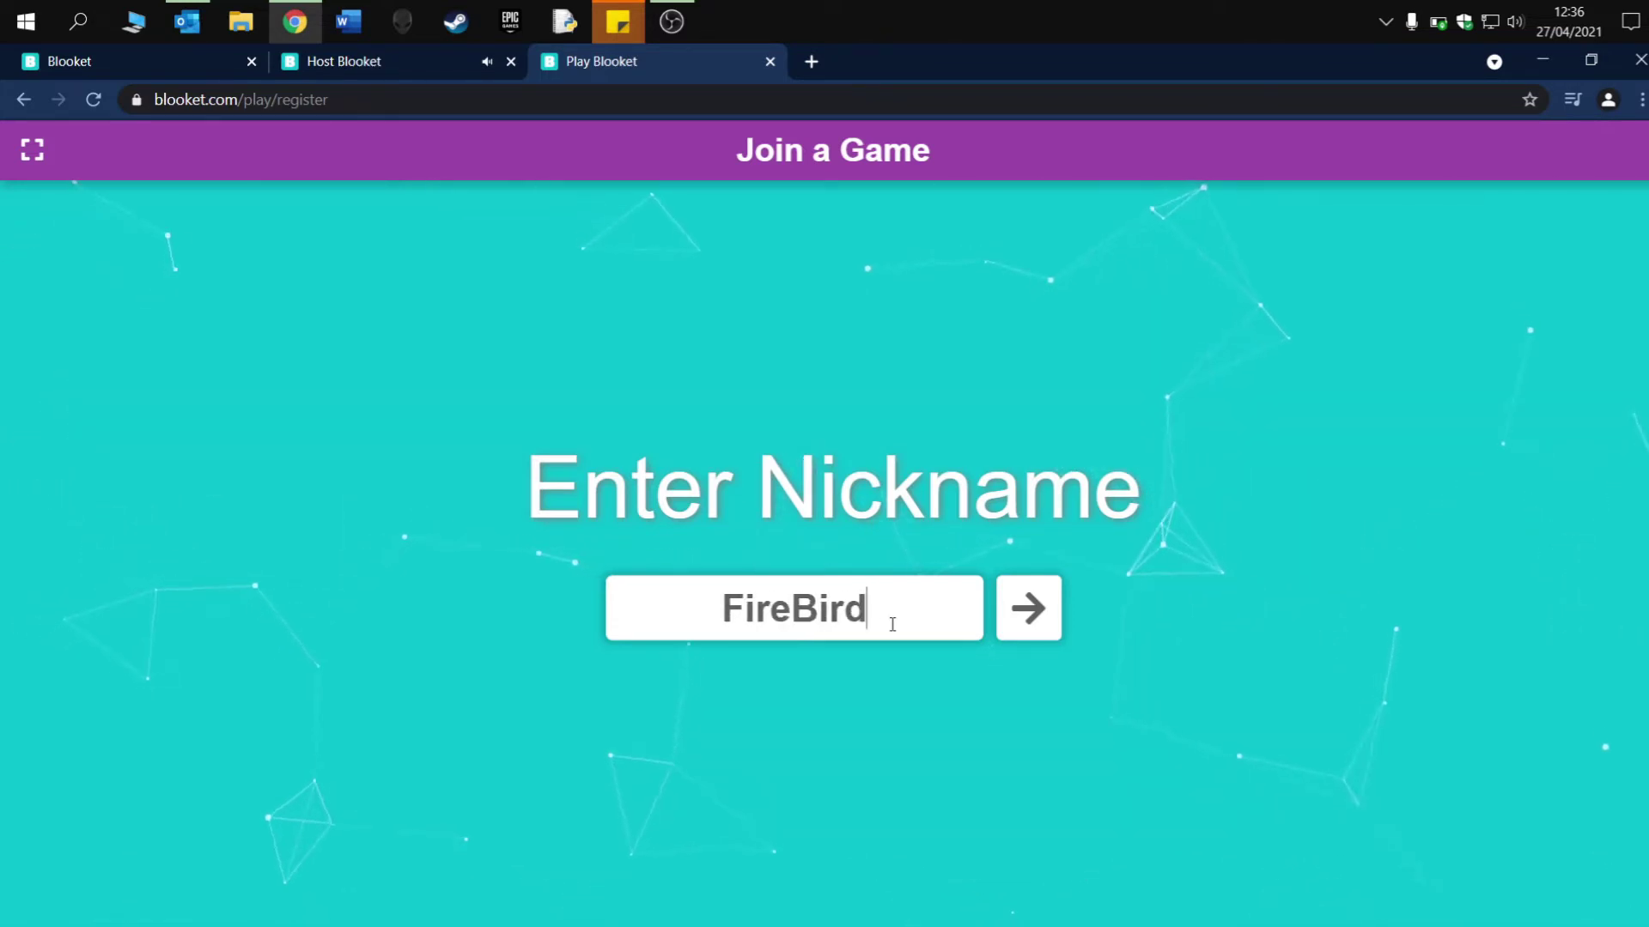
left_click(1029, 606)
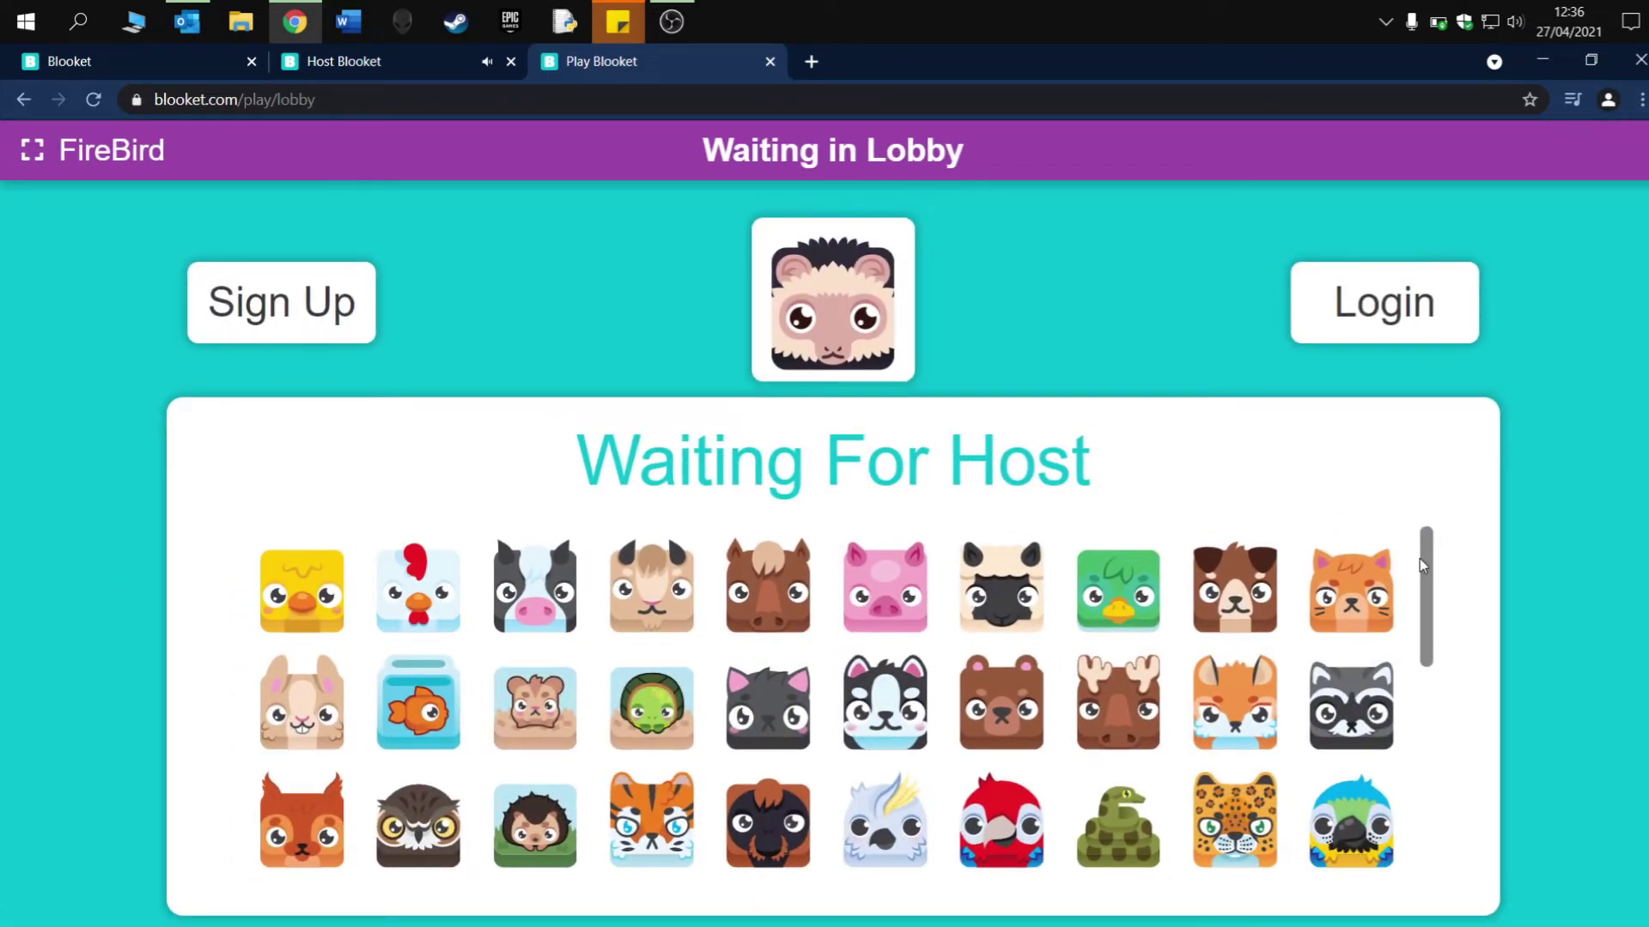
- Choose the turtle avatar for FireBird and return to the host's lobby tab
left_click_drag(1426, 571, 1429, 721)
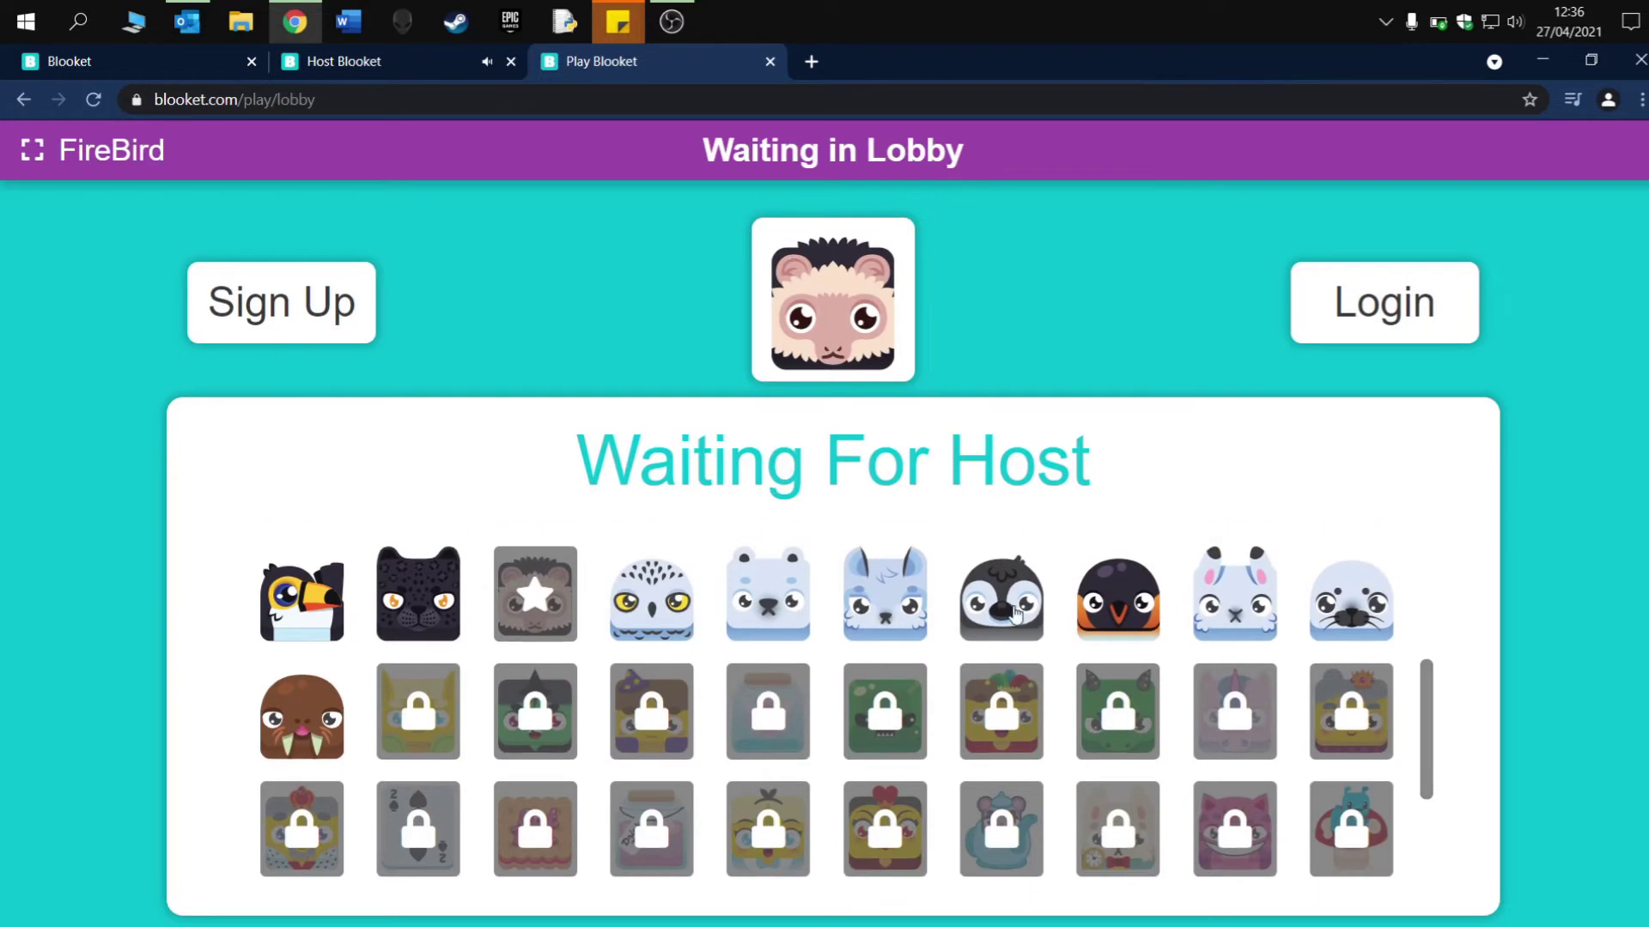
left_click(1016, 612)
left_click_drag(1423, 733, 1472, 541)
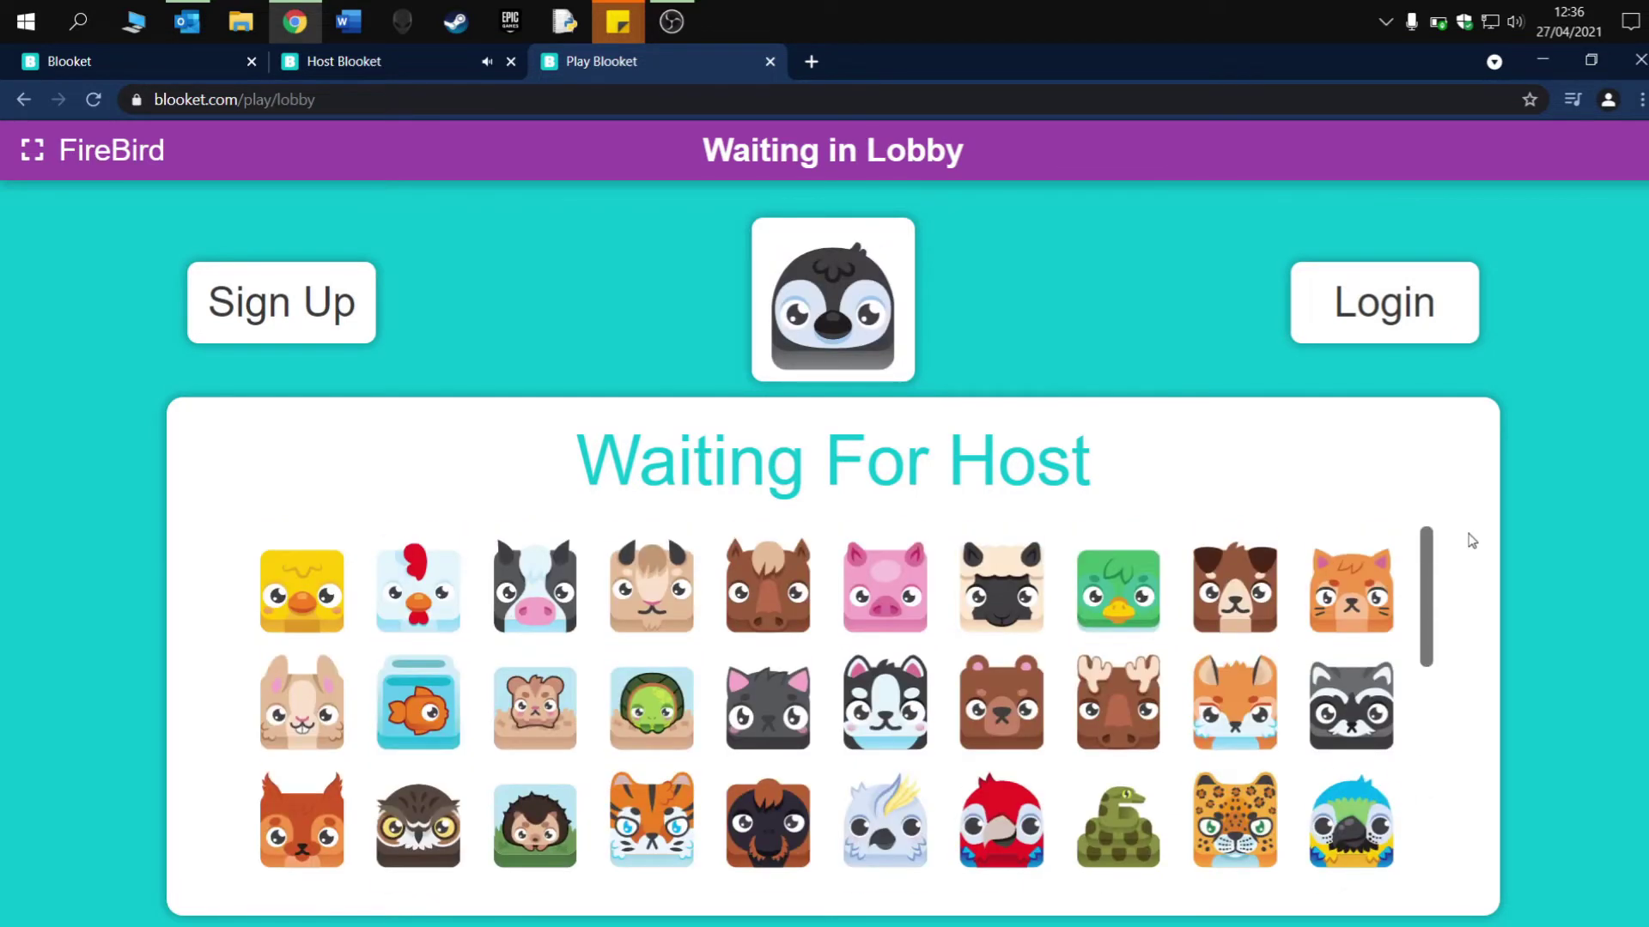
left_click(669, 691)
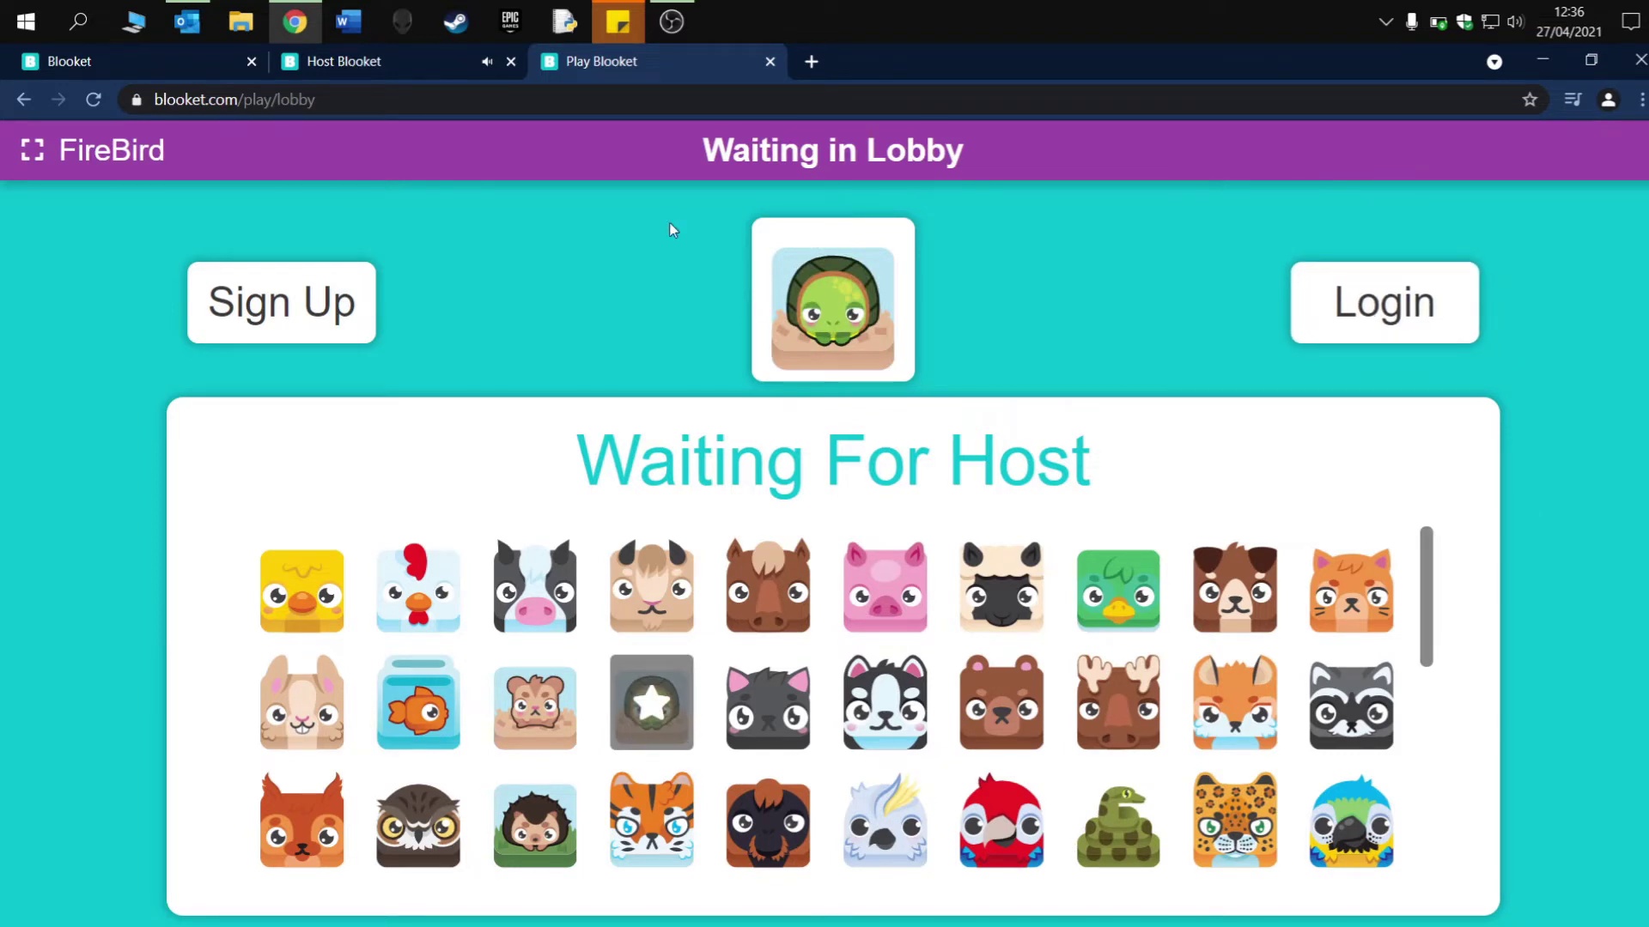
left_click(404, 65)
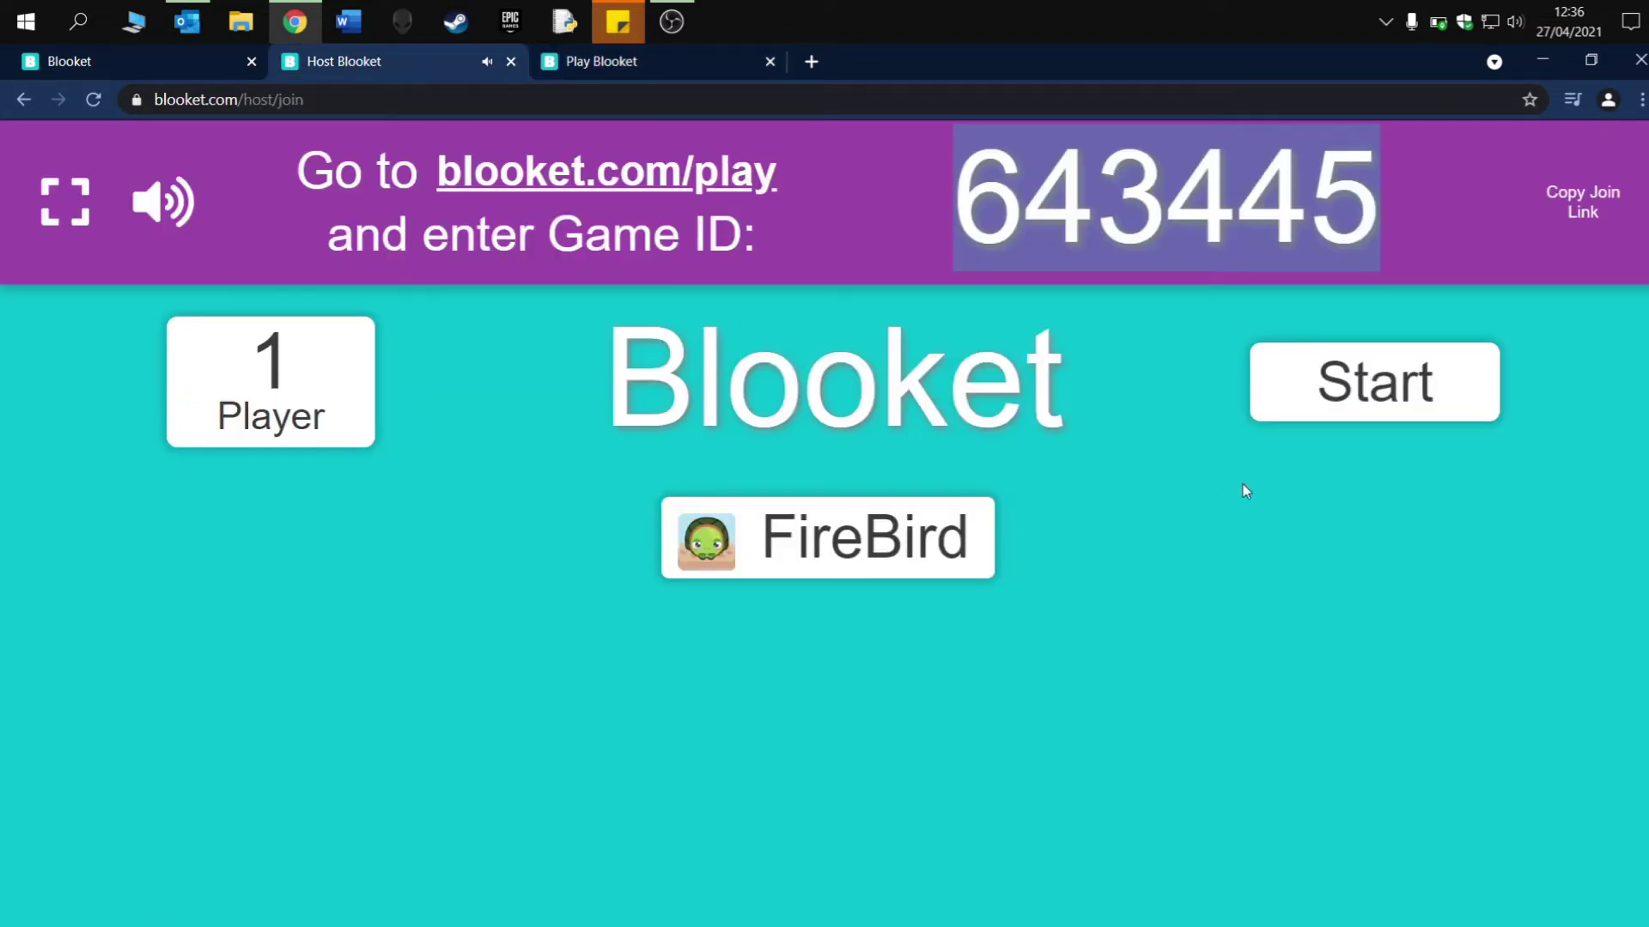
- Start the Café game from the host page and switch to FireBird's player tab
left_click(1348, 359)
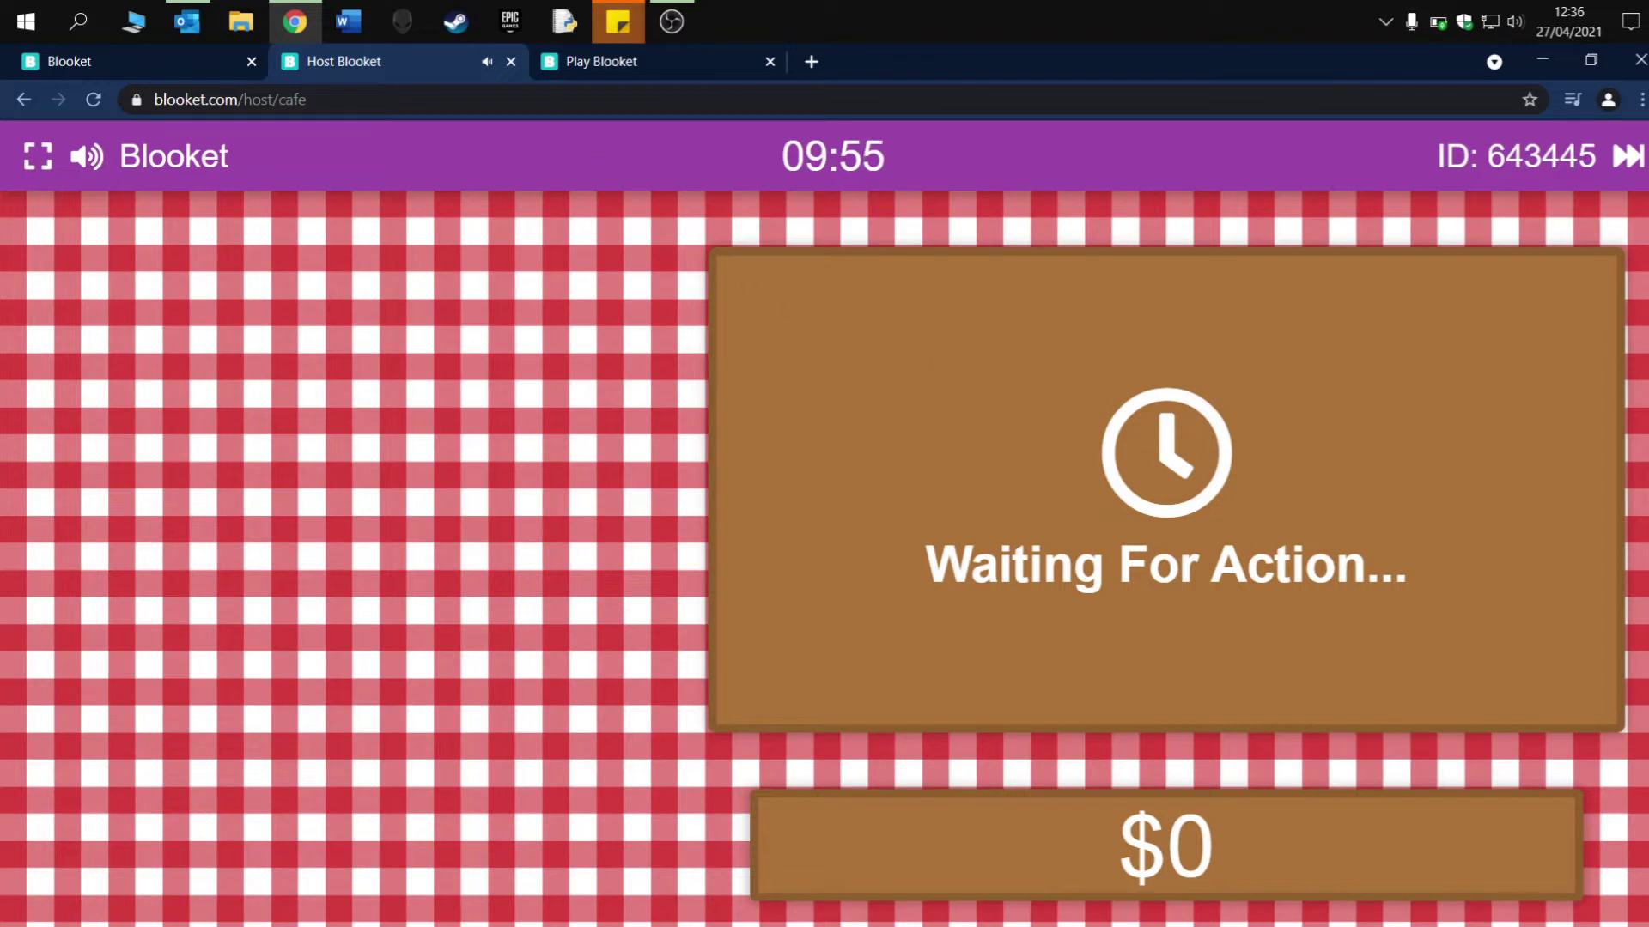
left_click(636, 57)
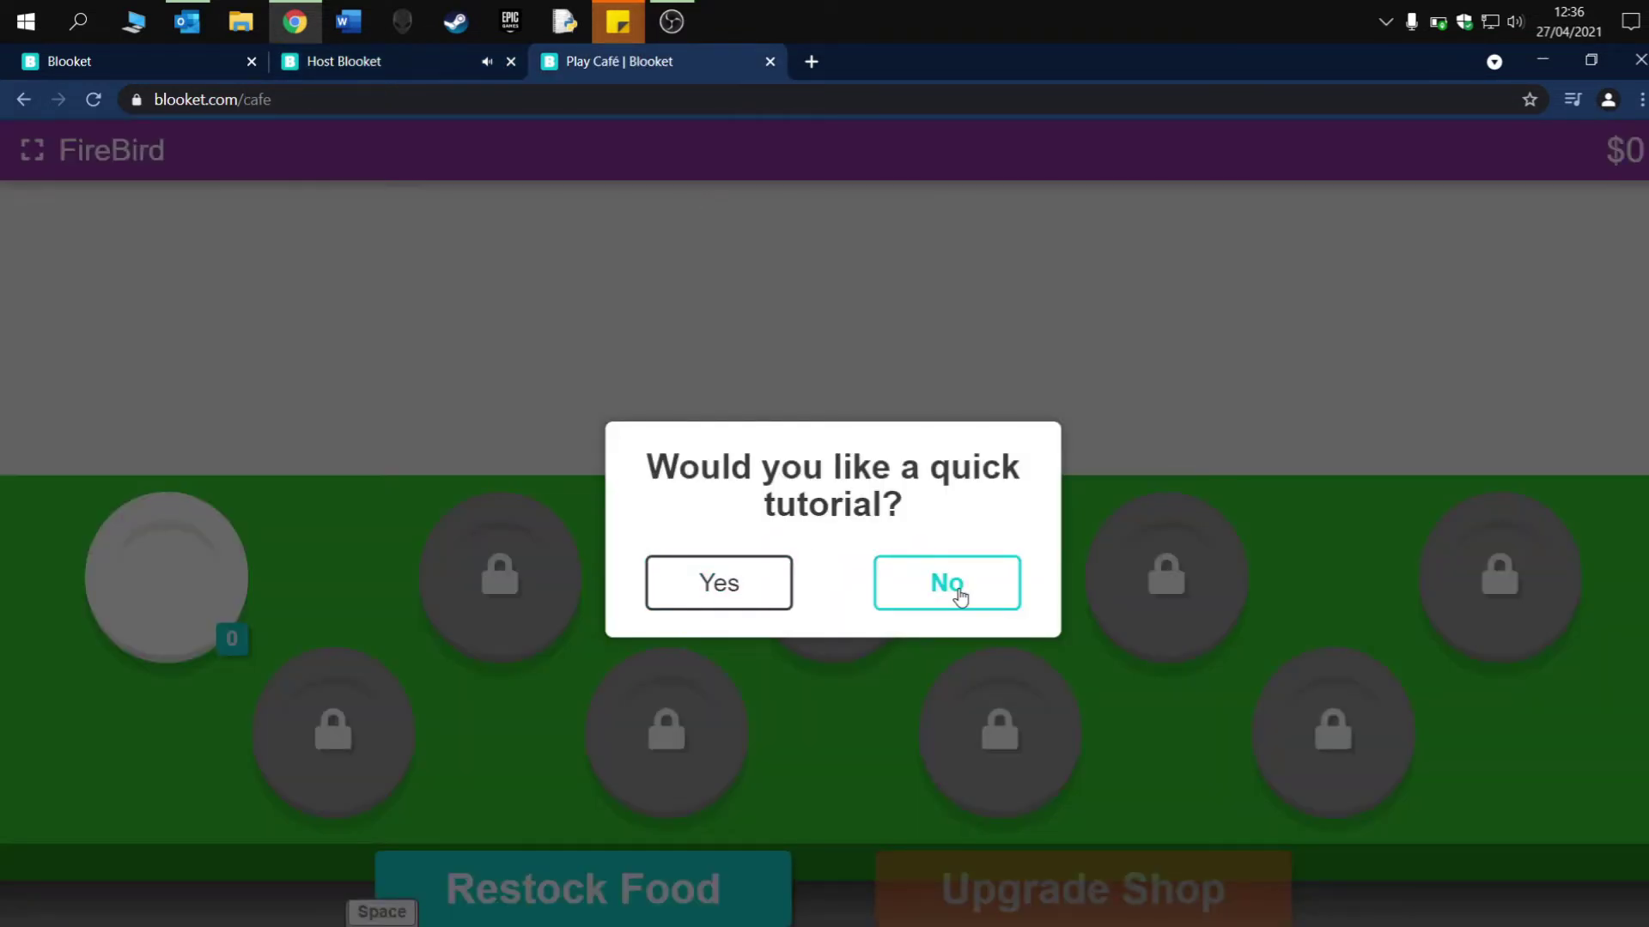
- Skip the tutorial and restock food by answering 1 for 00000001
left_click(955, 589)
left_click(850, 599)
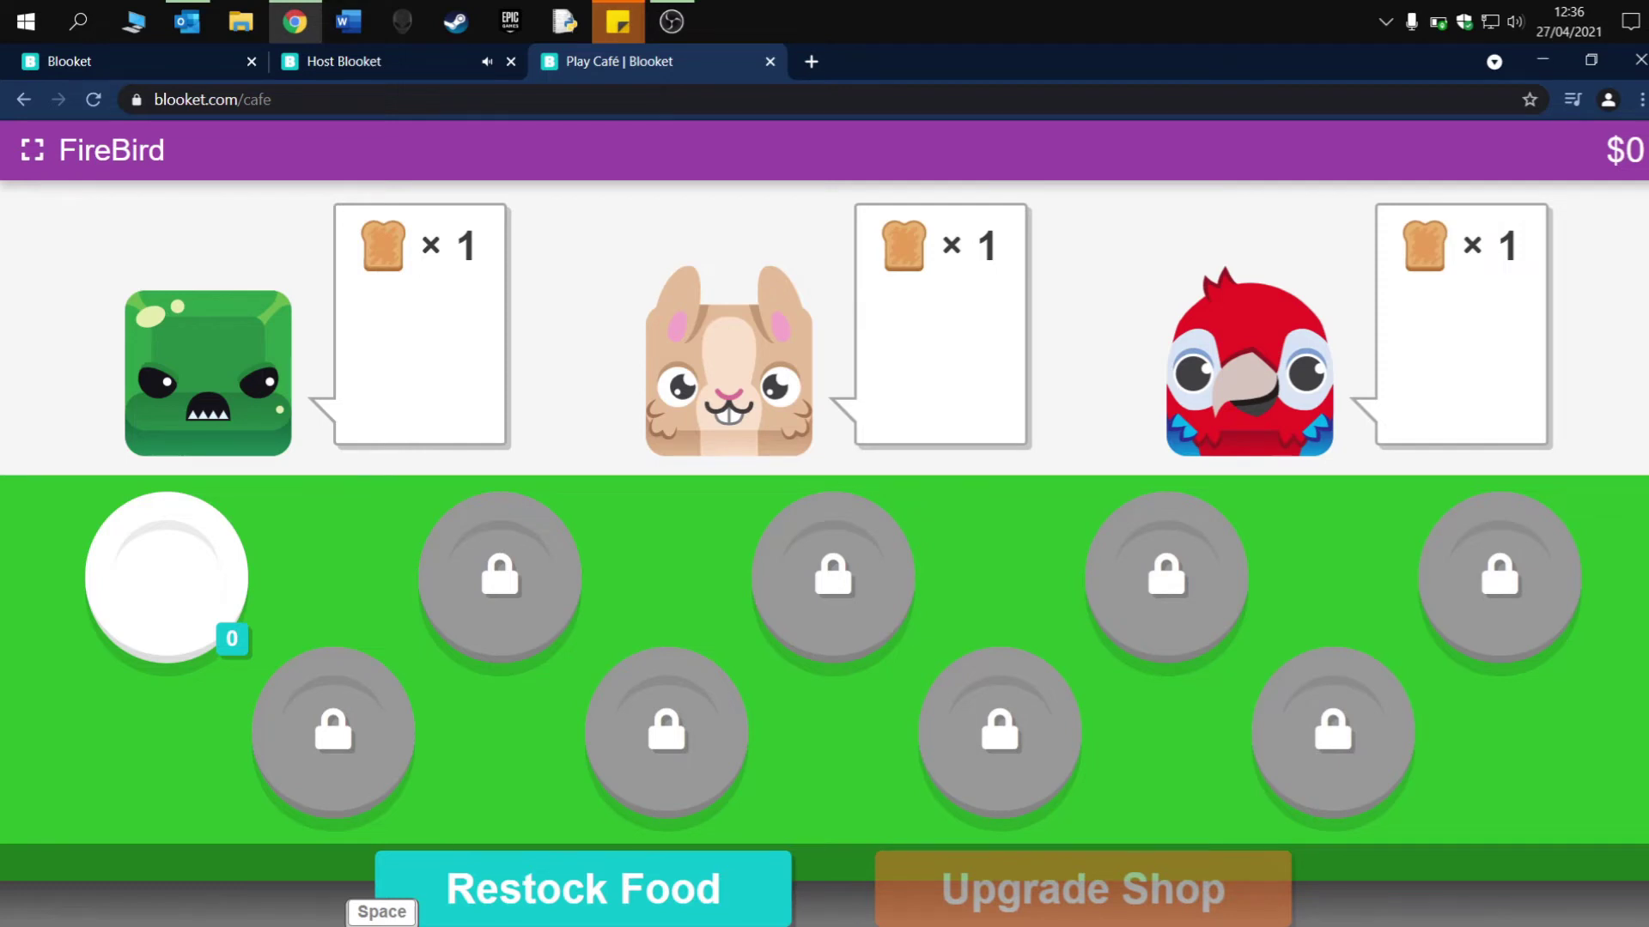
left_click(632, 889)
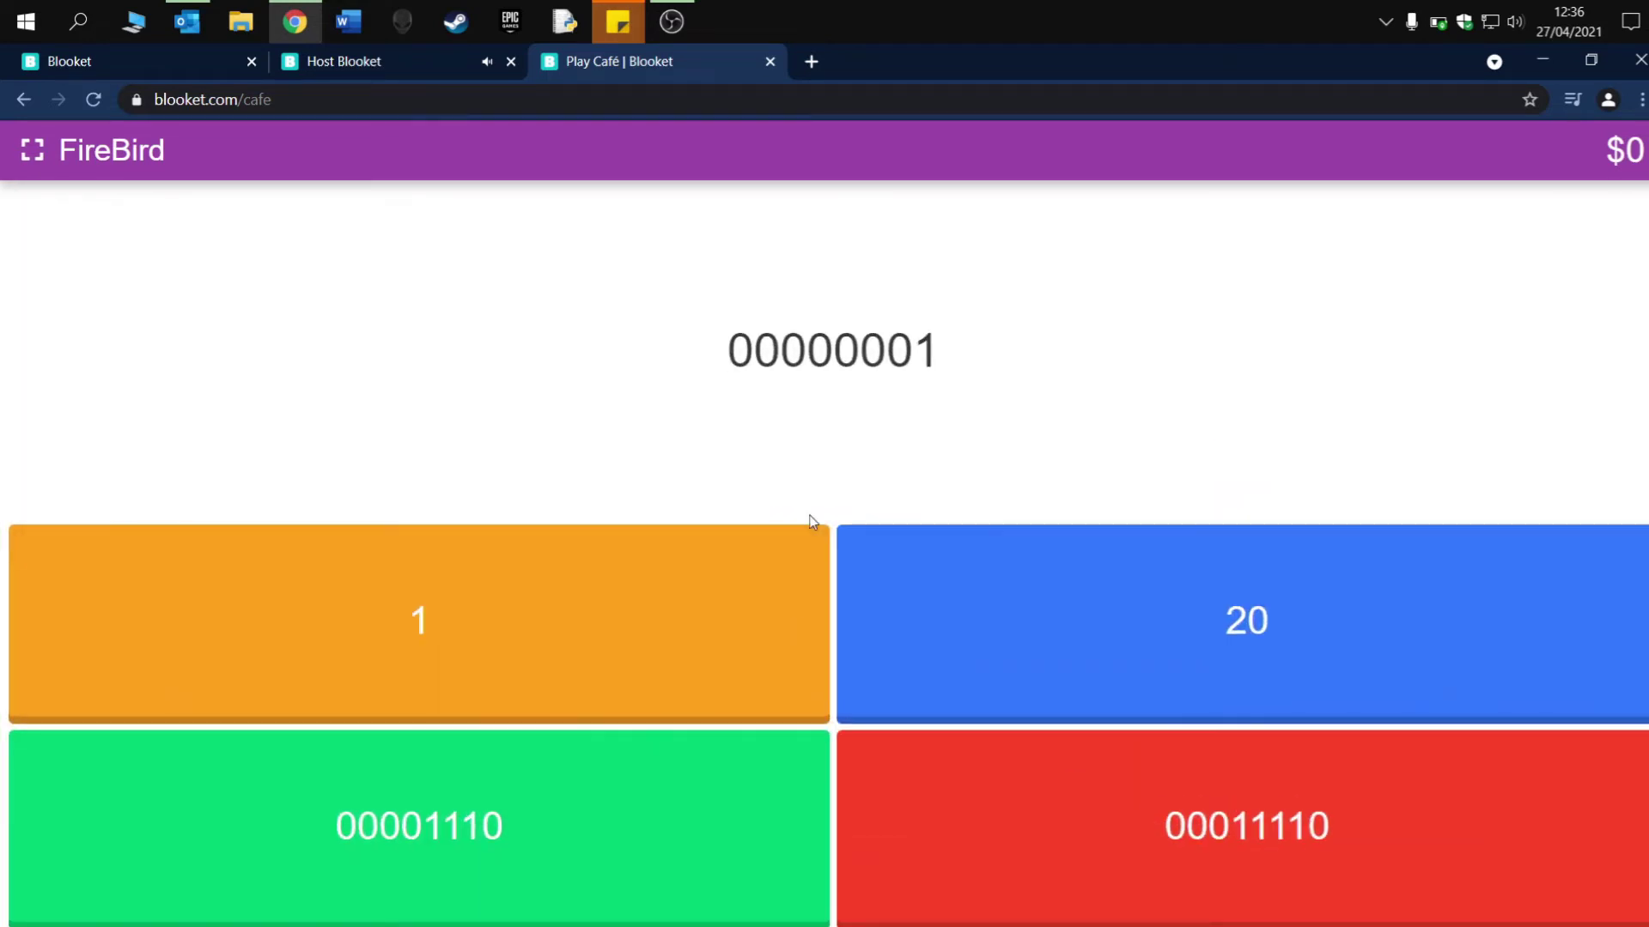
left_click(692, 541)
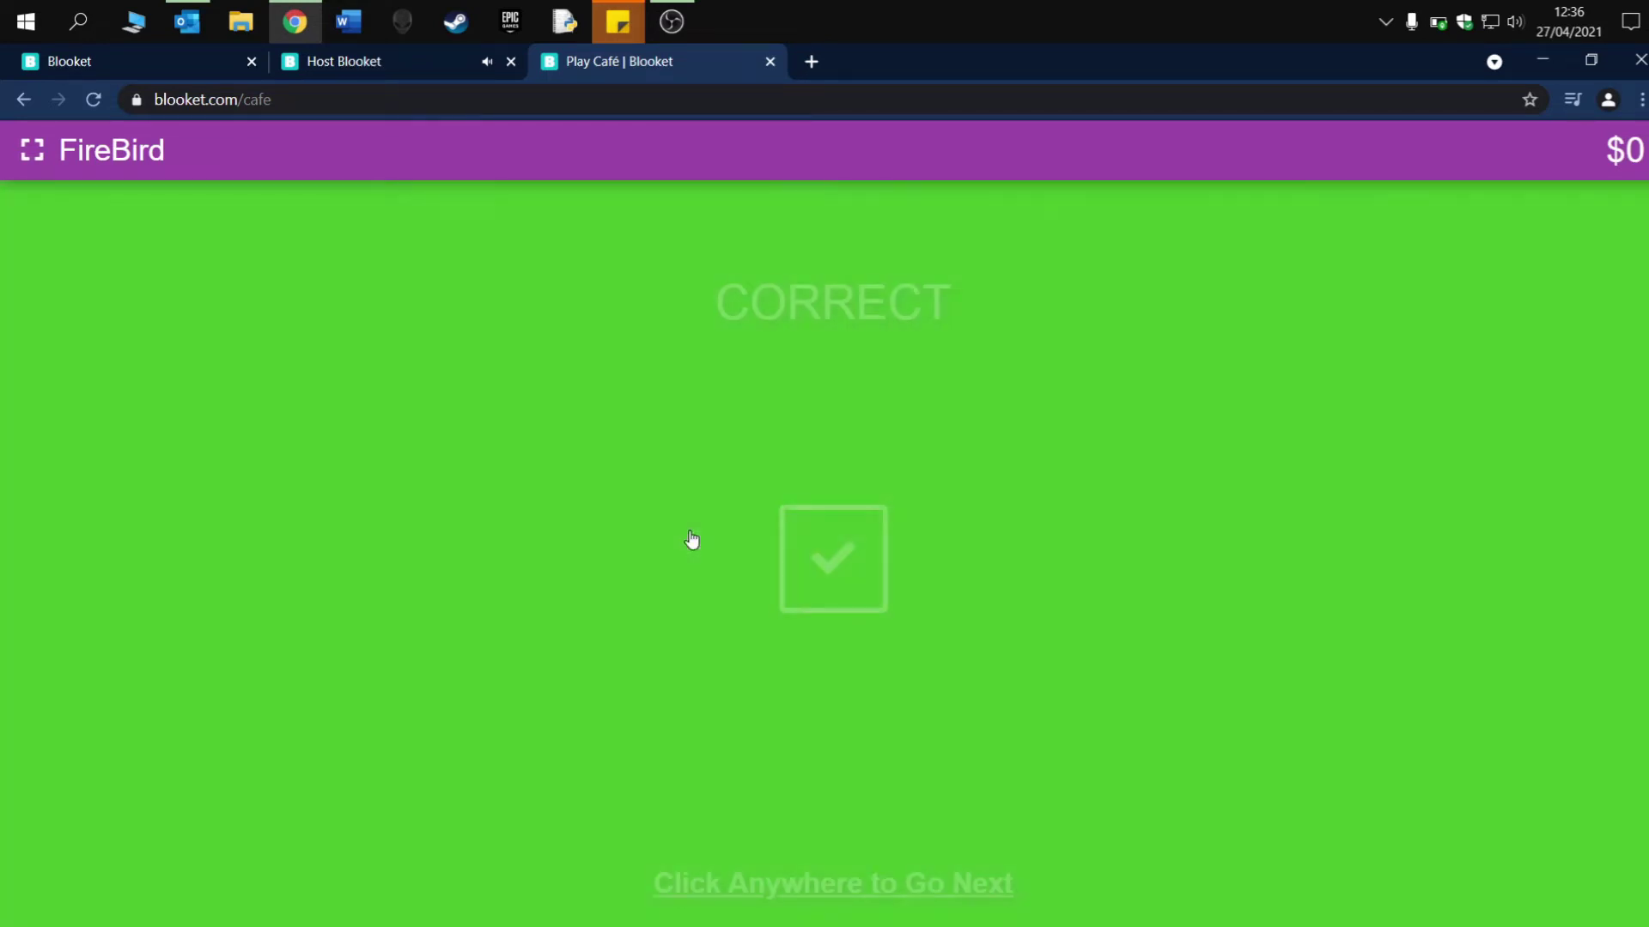
left_click(844, 552)
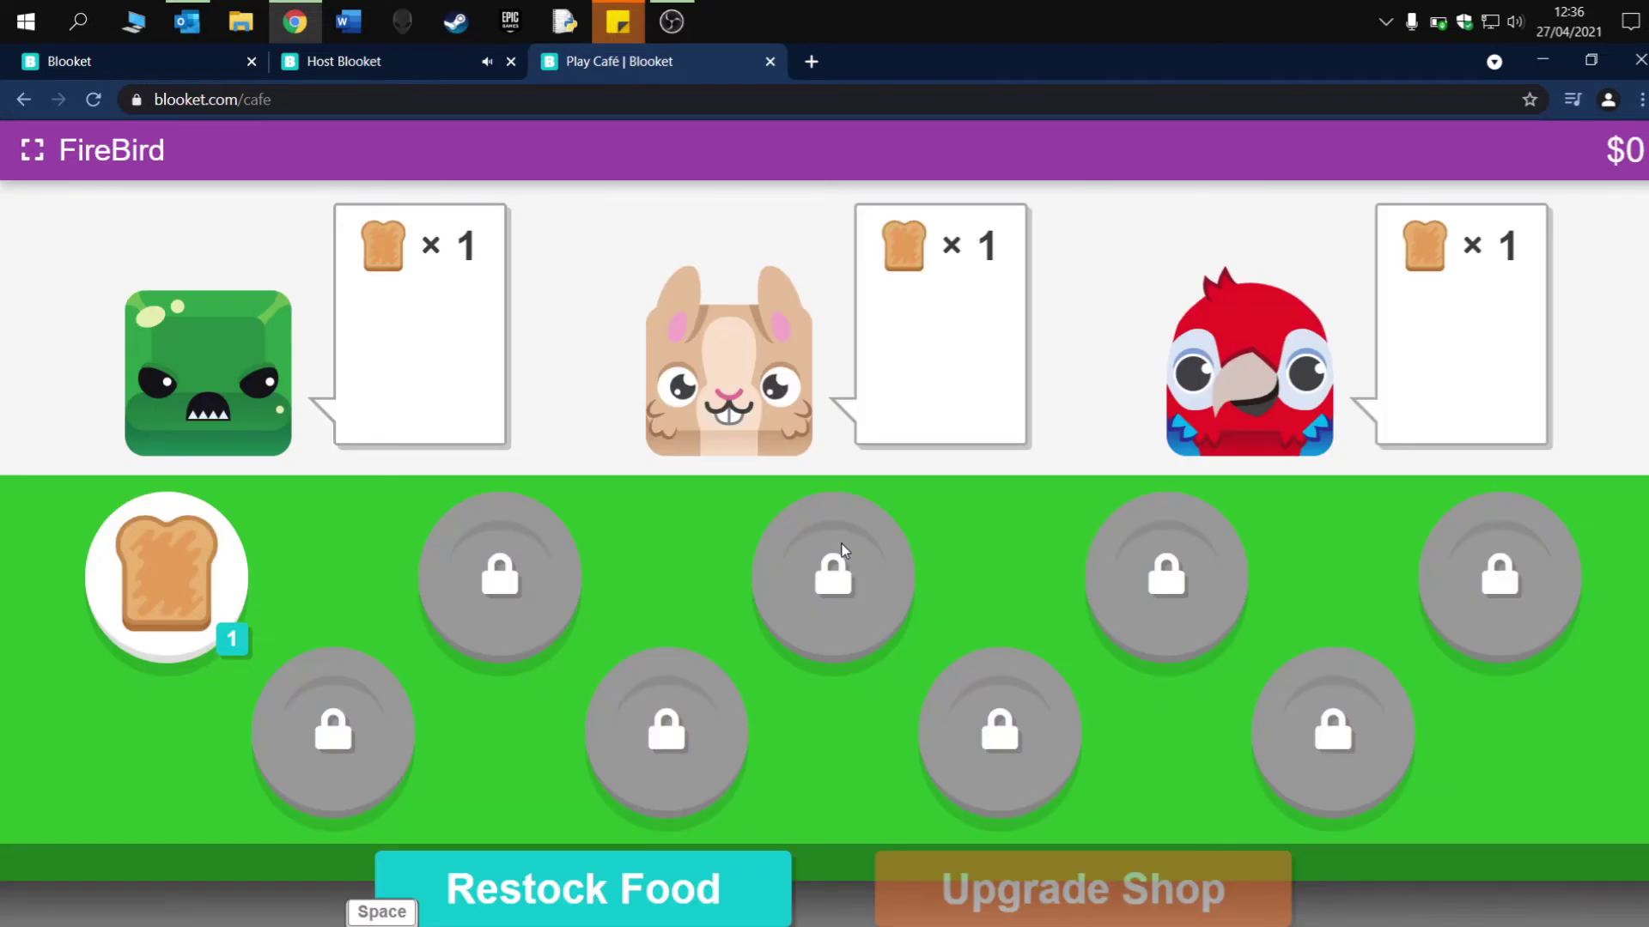
- Restock food twice more, answering 00000000 for 0 and 6 for 00000110
left_click(659, 889)
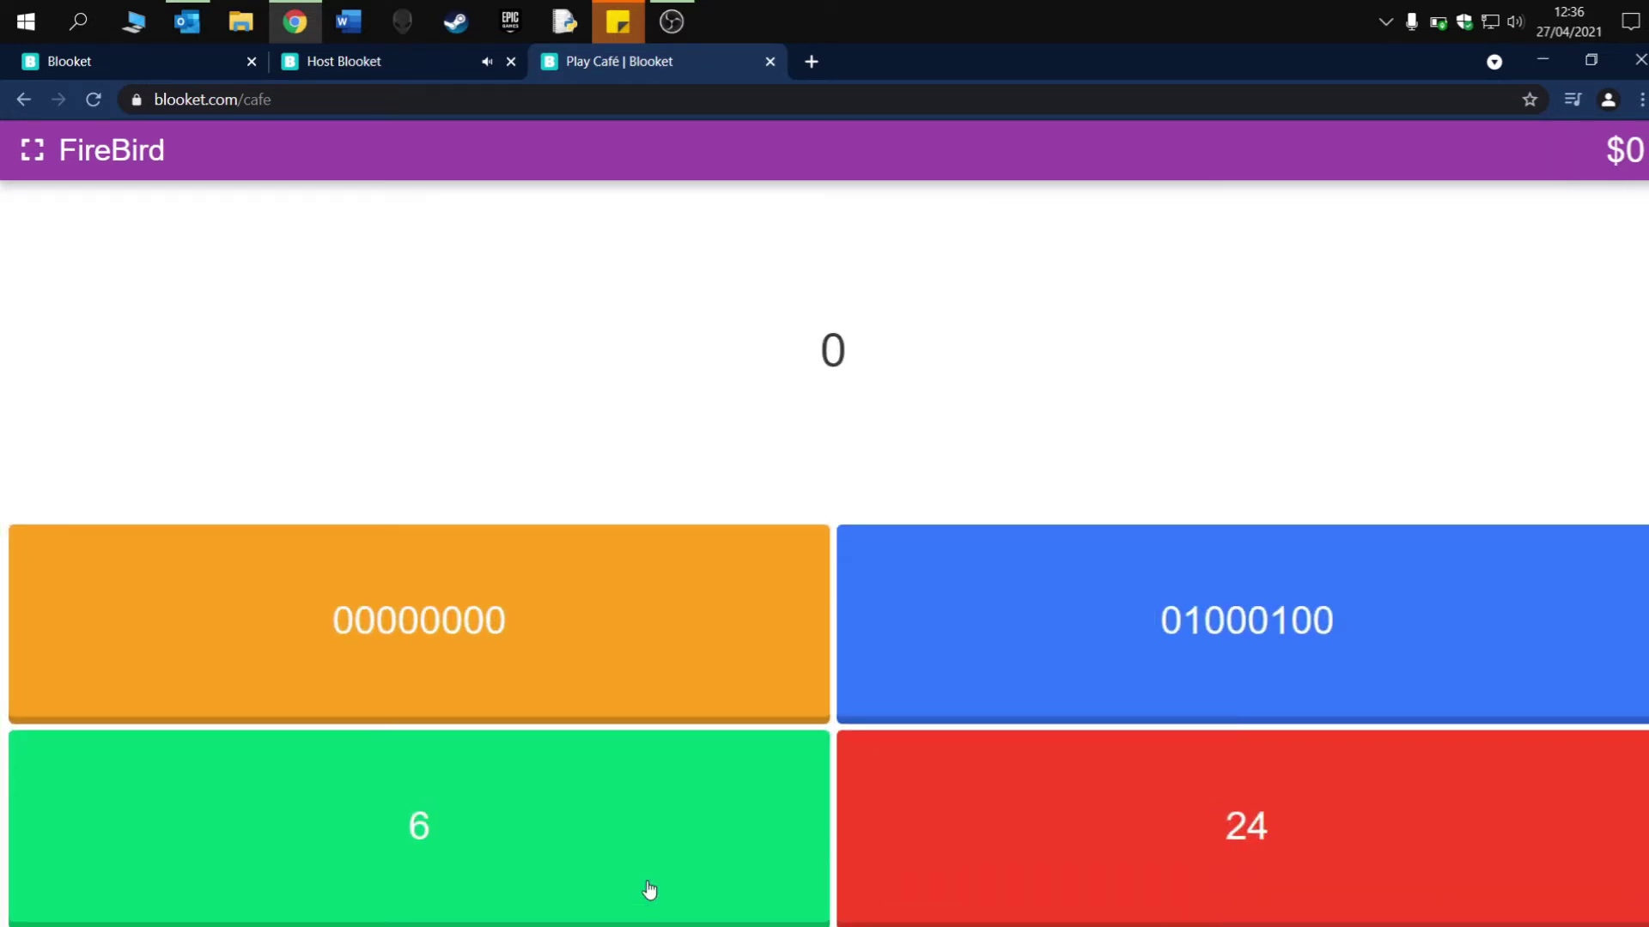
left_click(769, 577)
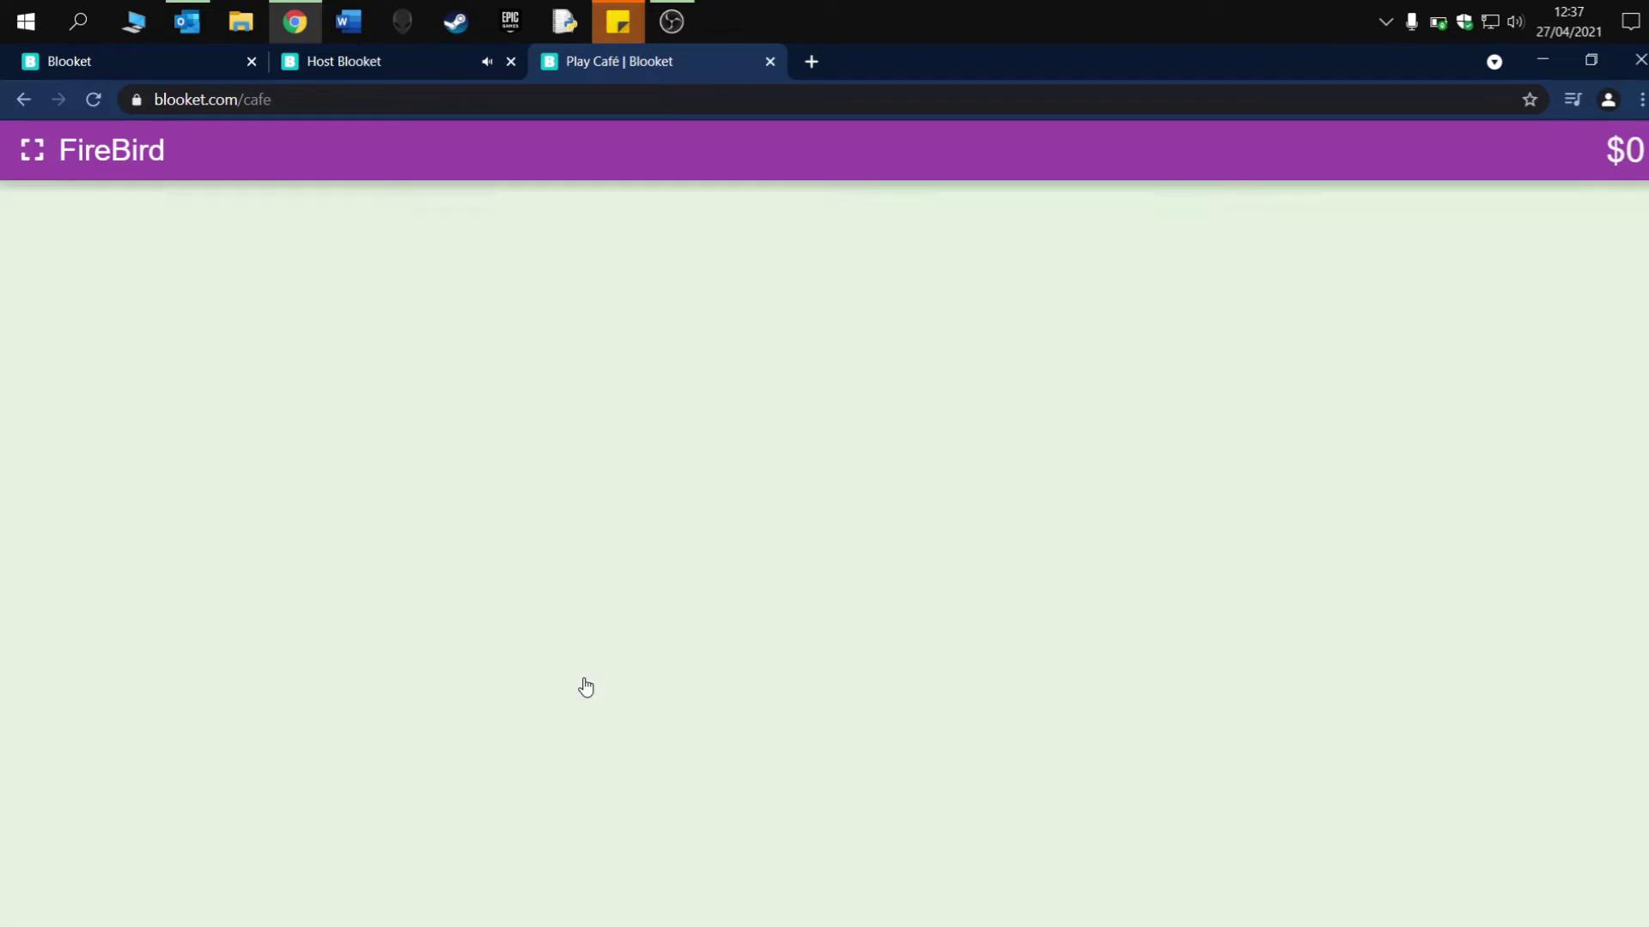
left_click(831, 593)
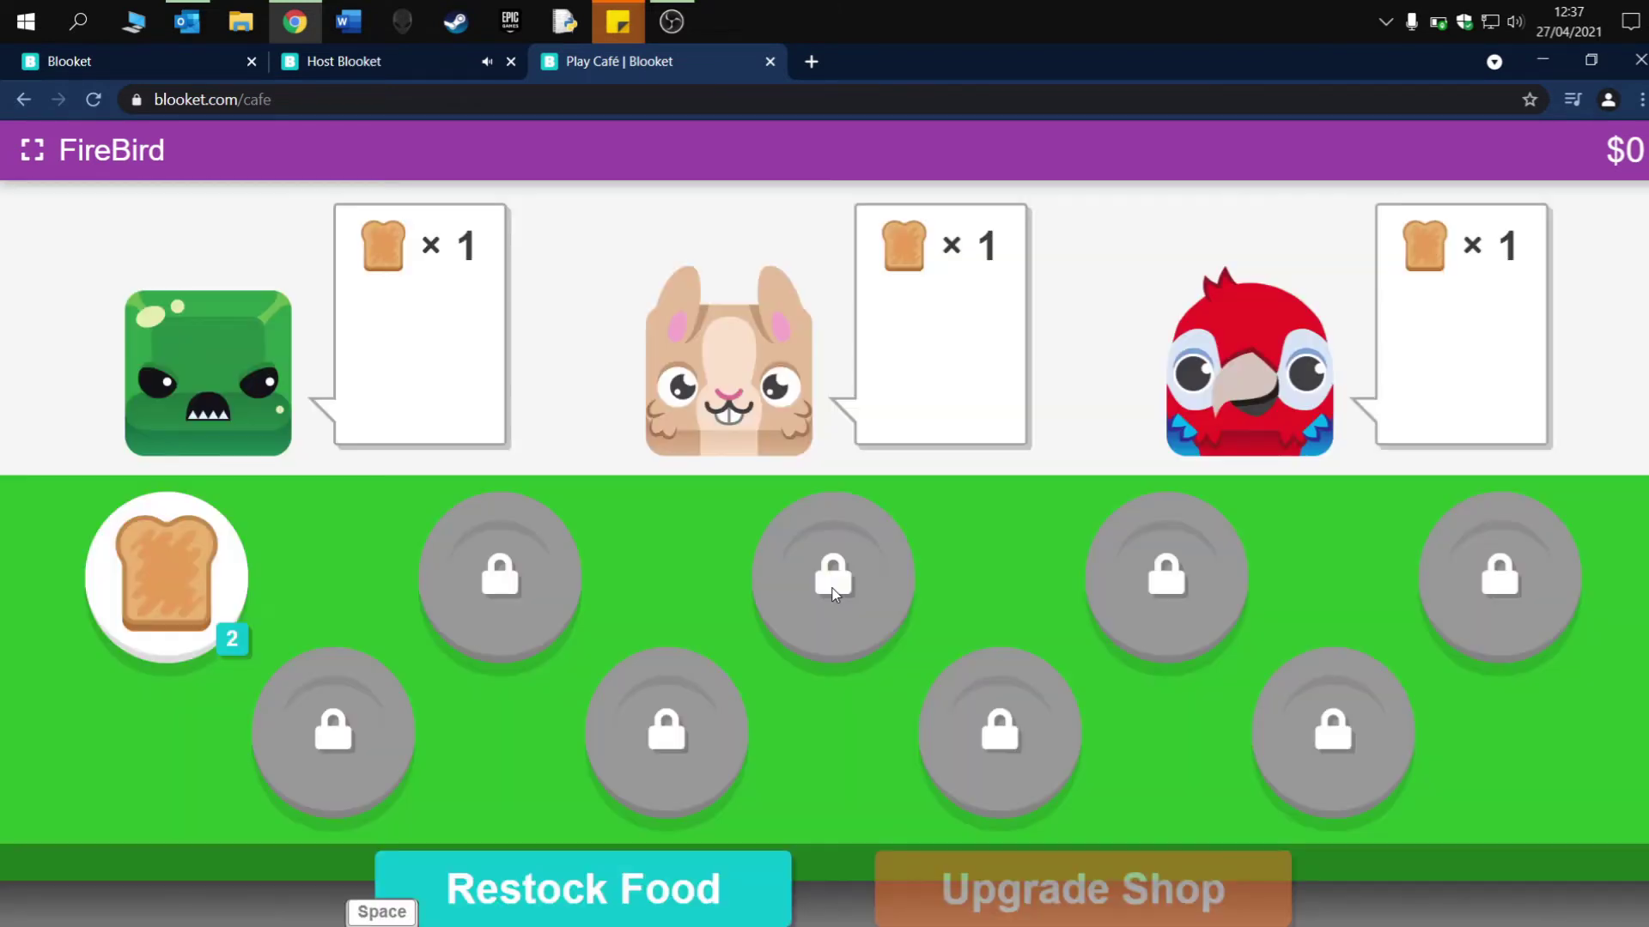
left_click(685, 909)
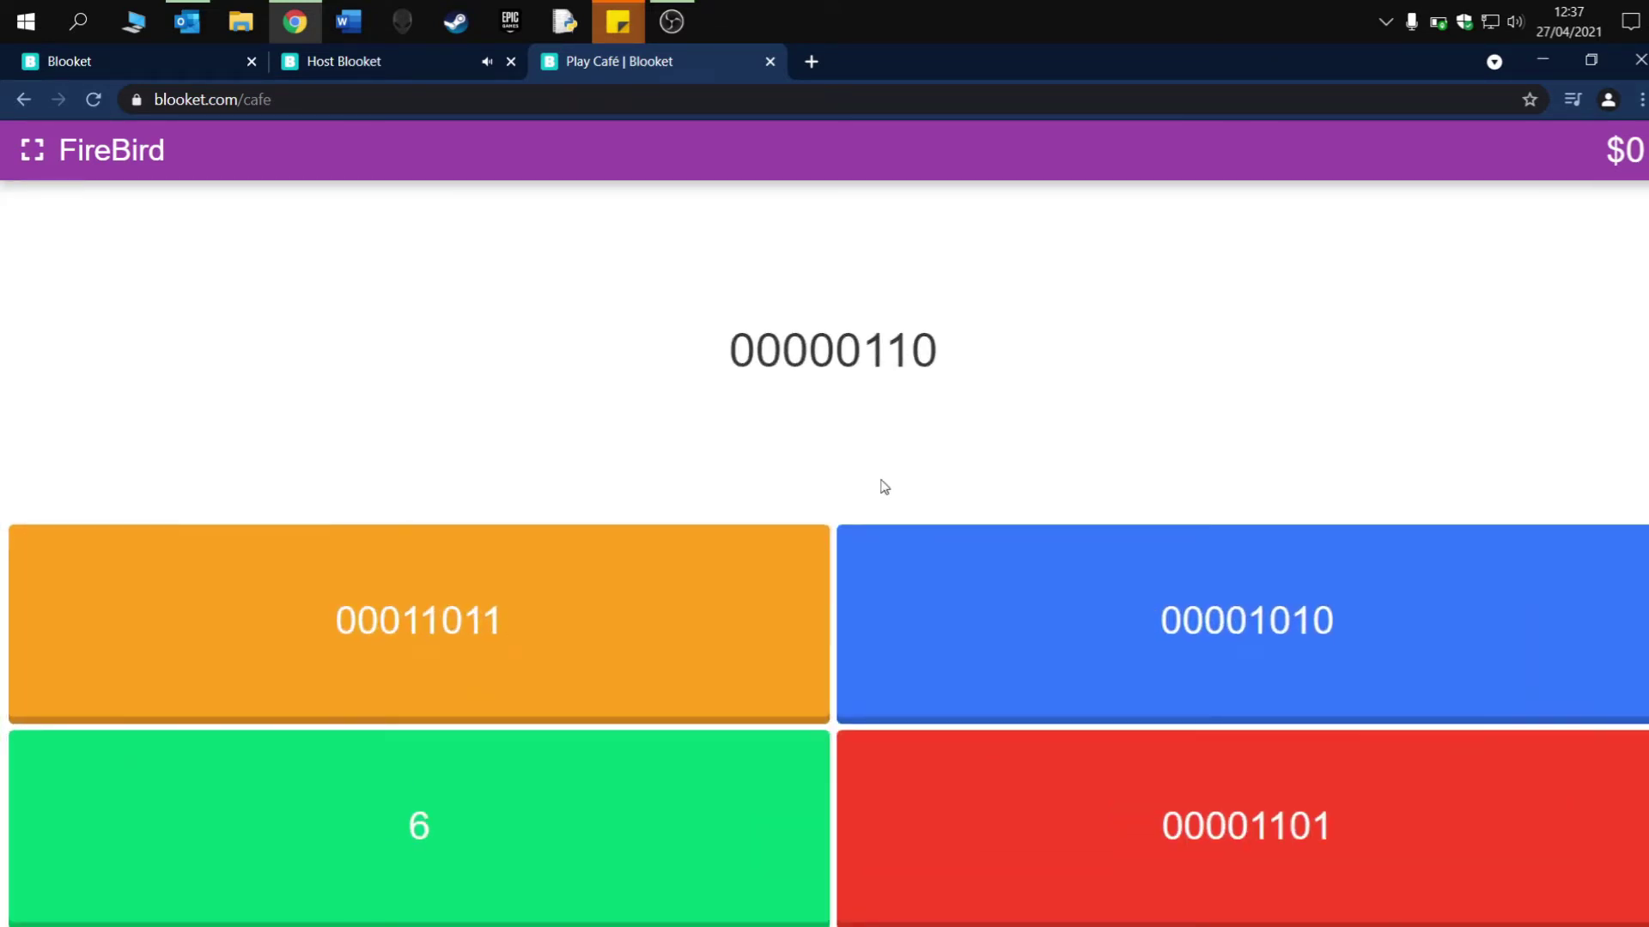
left_click(649, 794)
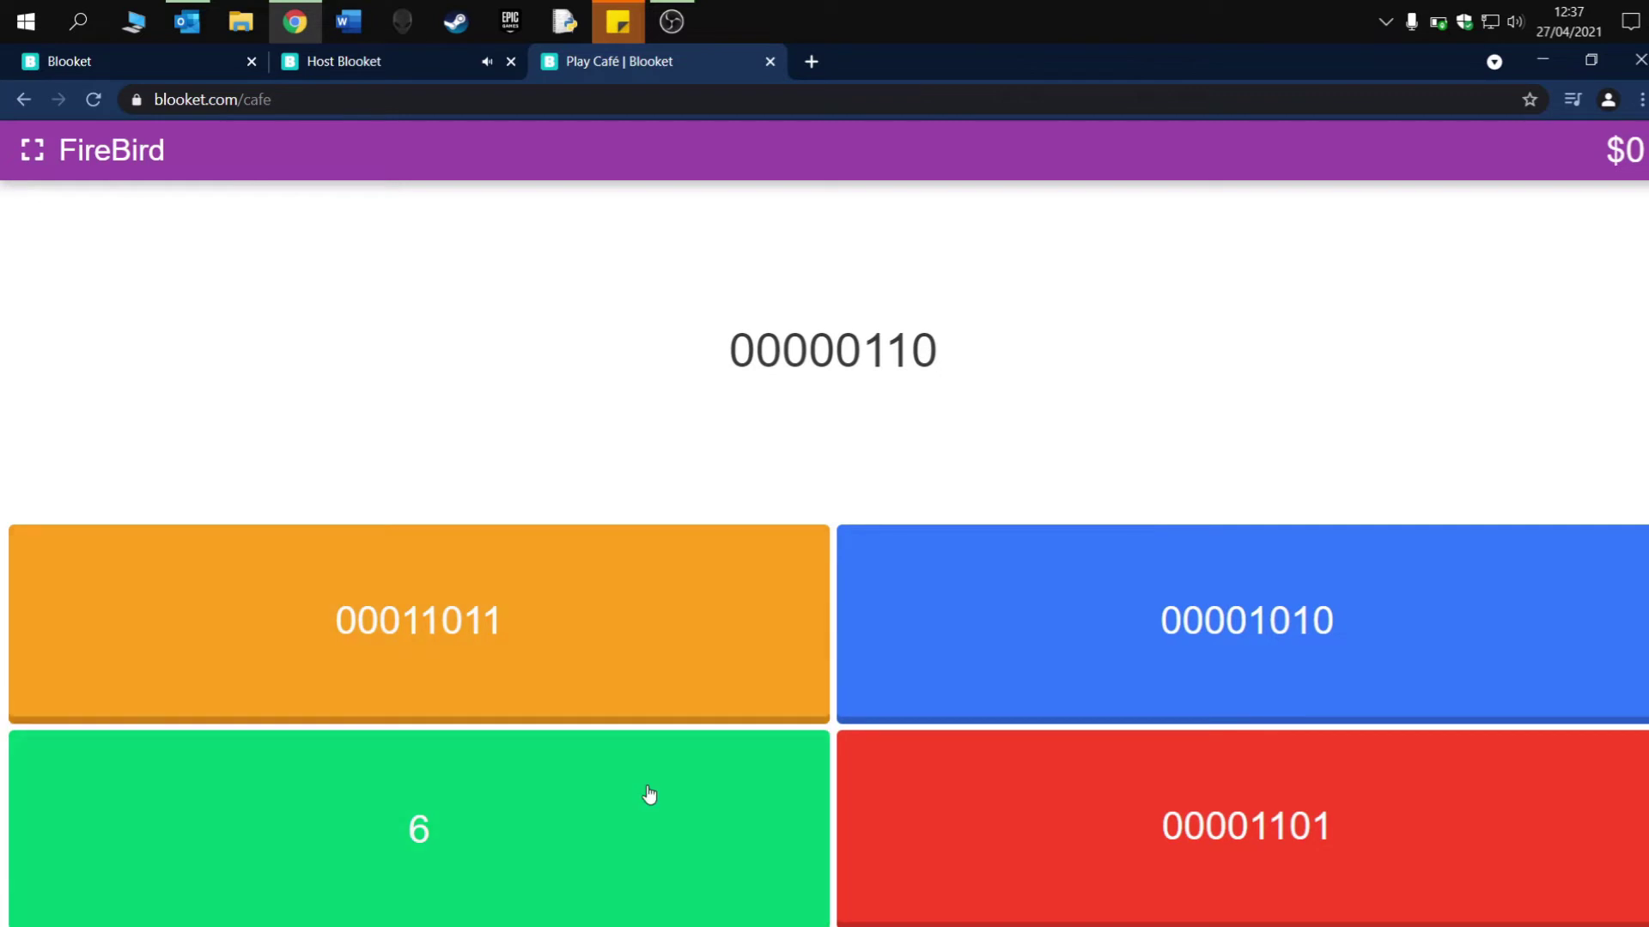
key("space")
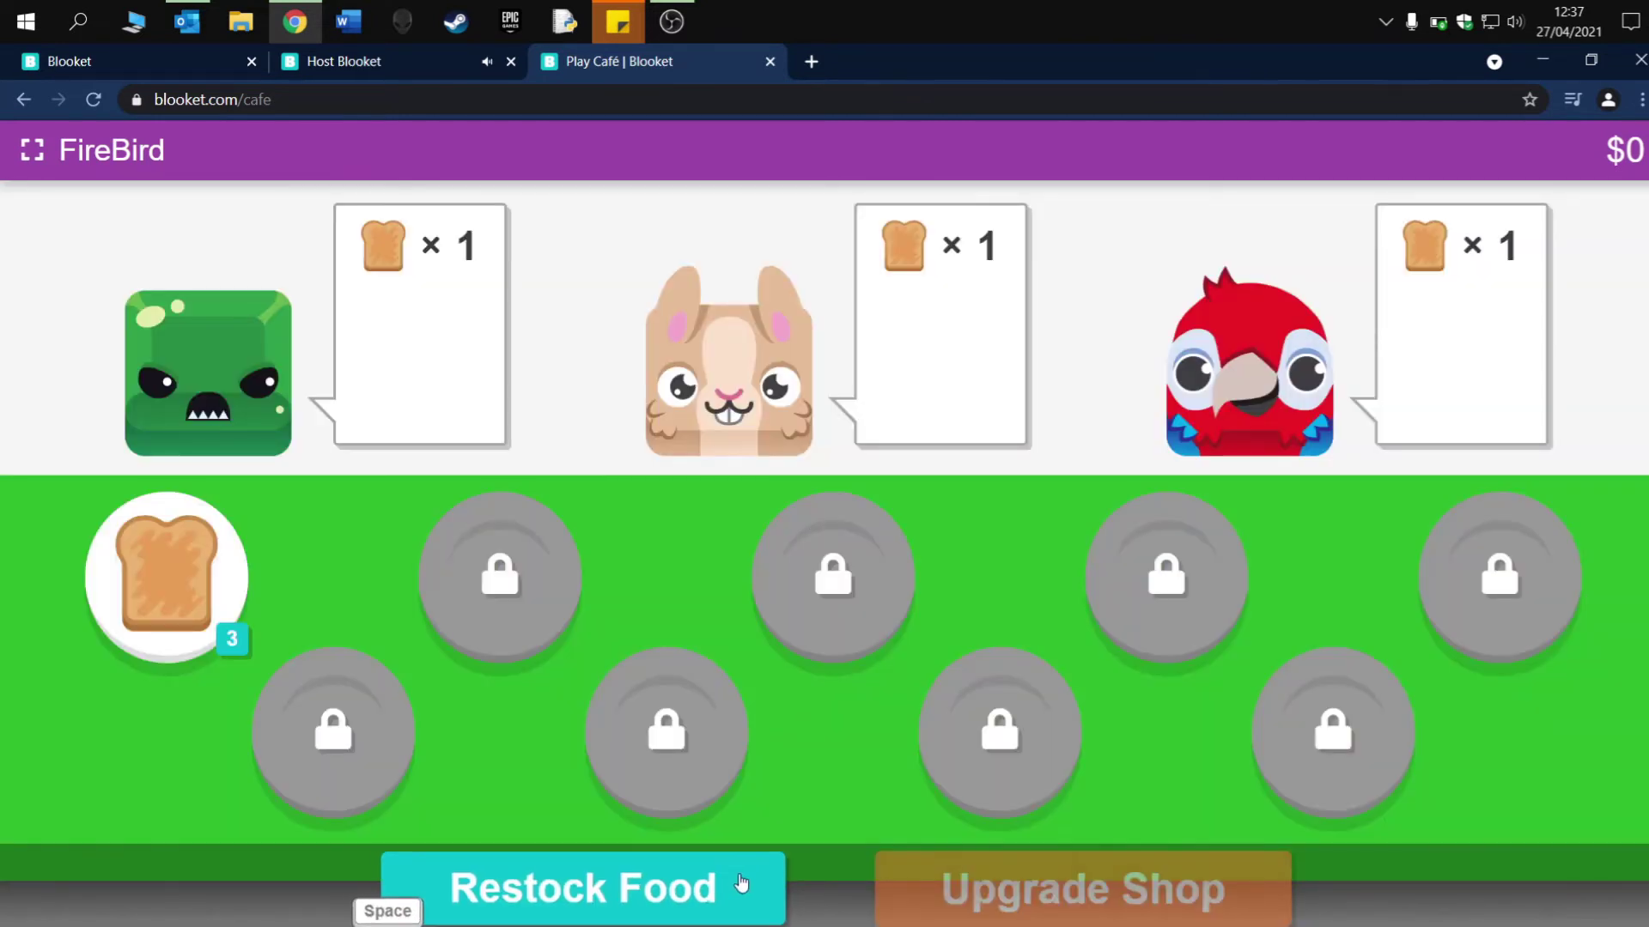
- Restock food again, answering 21 for 00010101 and 00001011 for 11
left_click(740, 883)
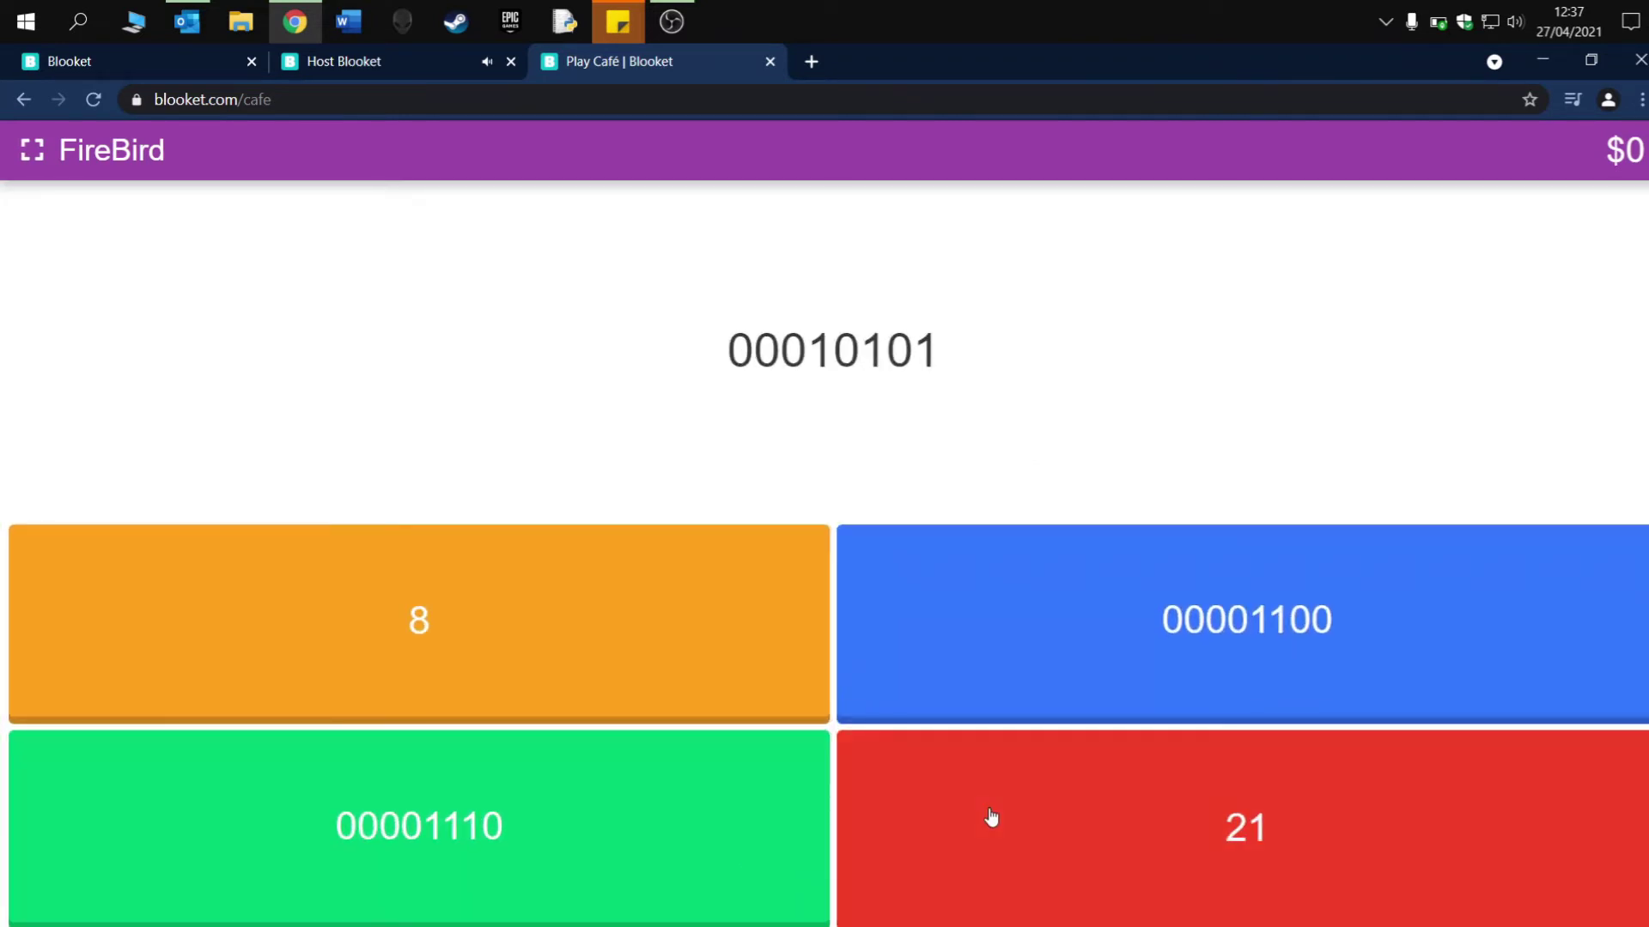
left_click(991, 816)
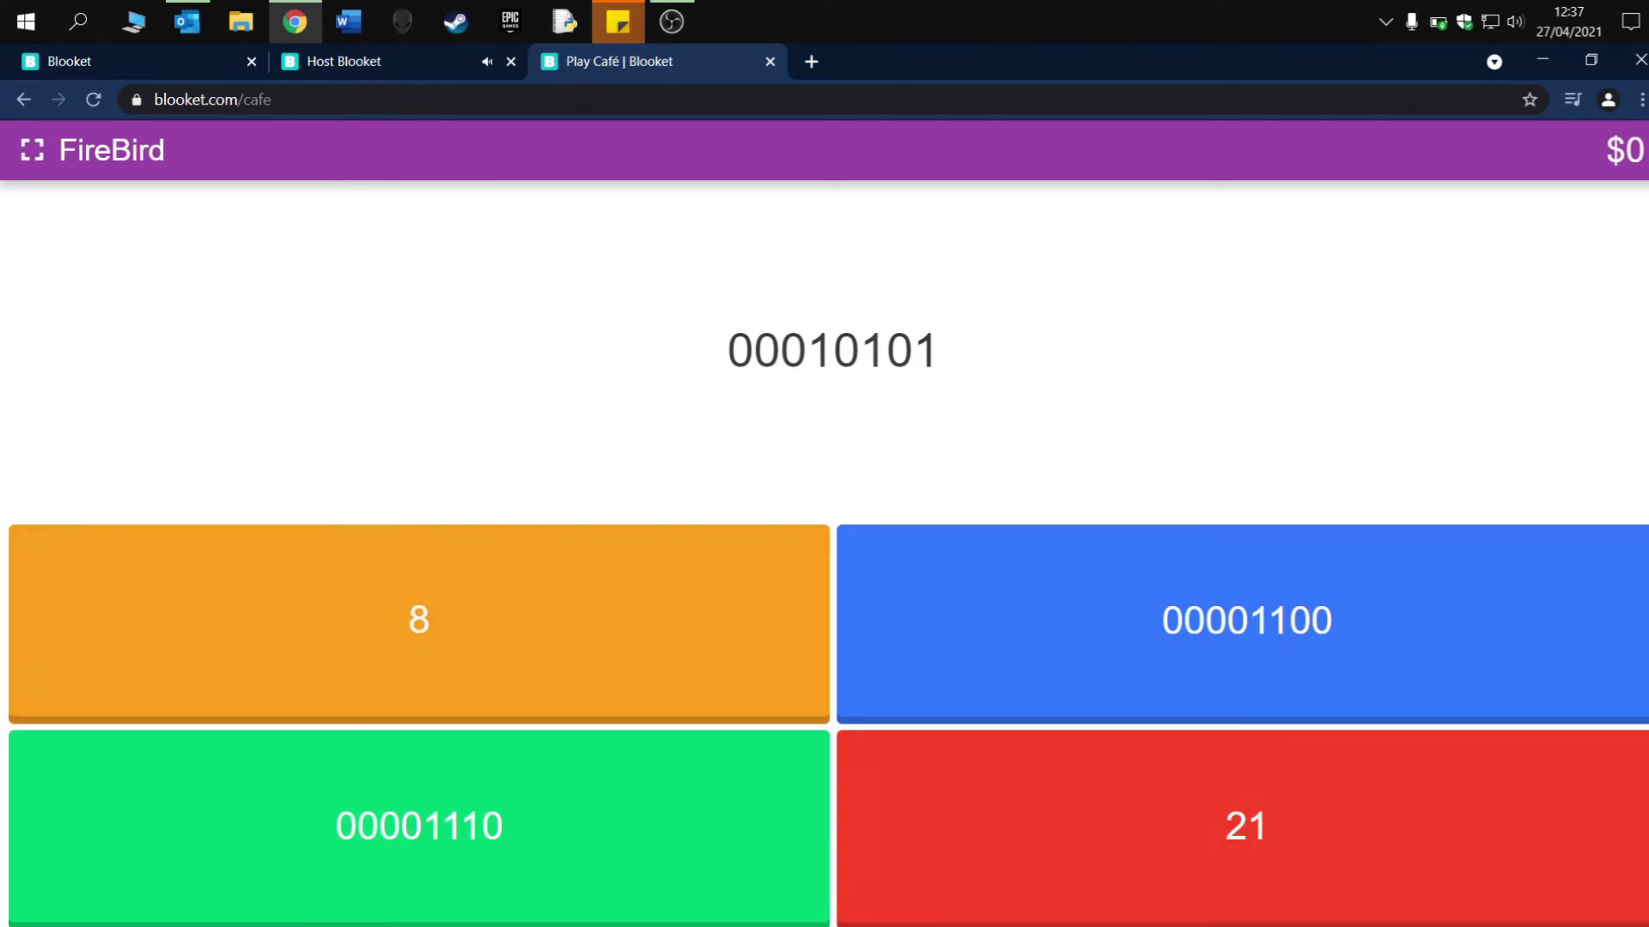
left_click(1203, 868)
left_click(859, 582)
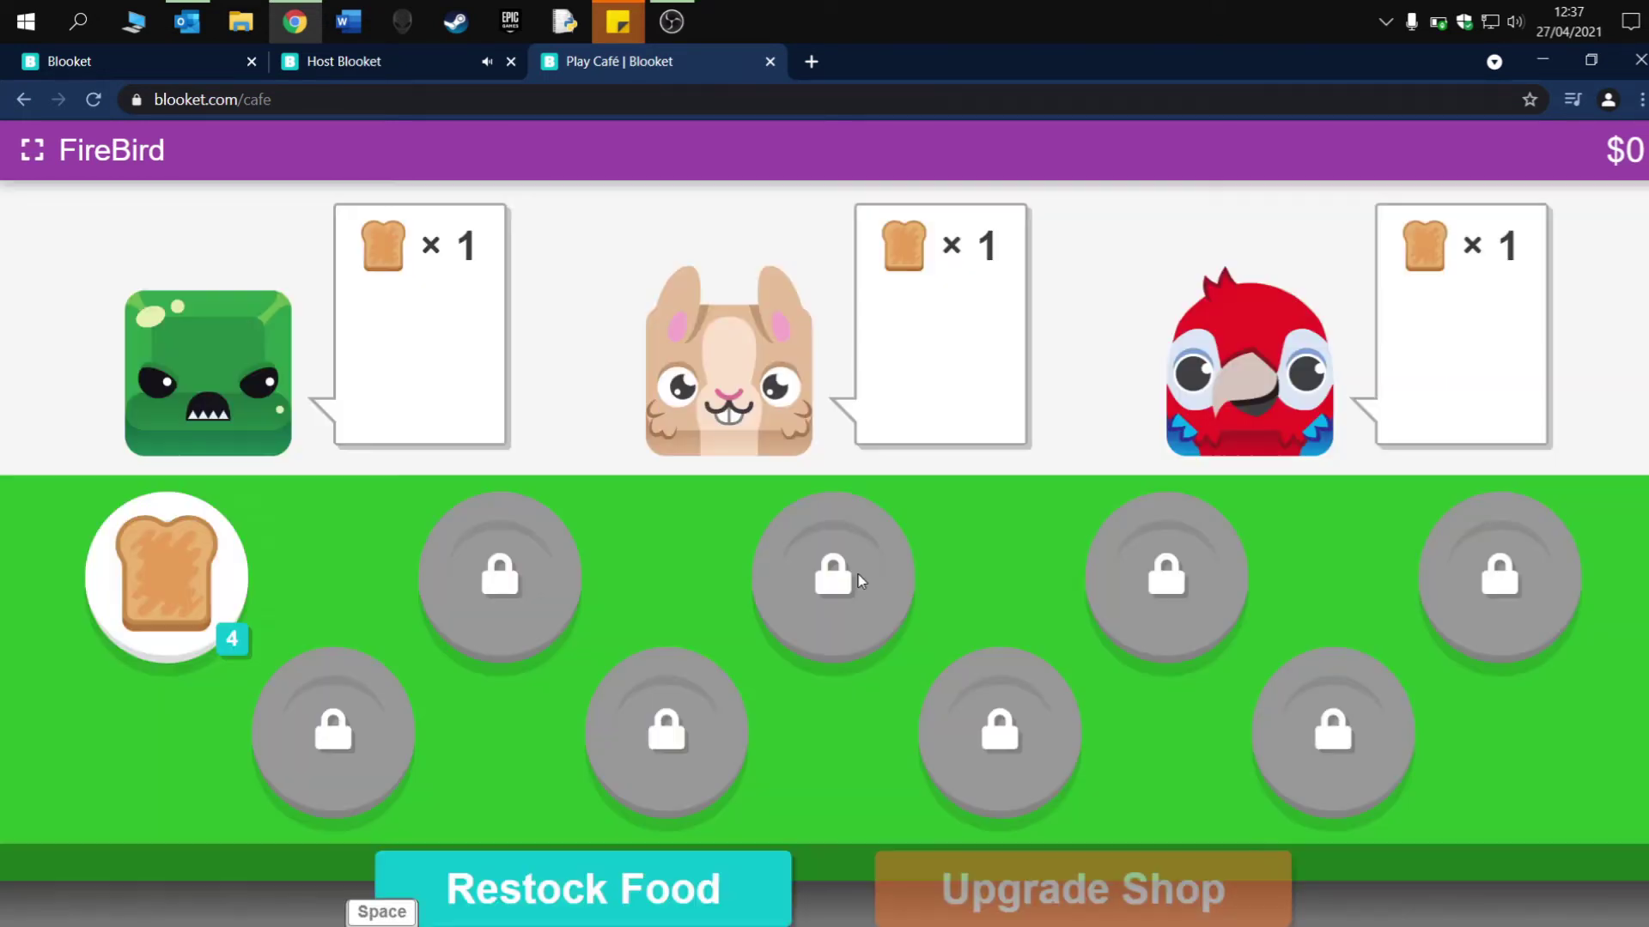
left_click(633, 902)
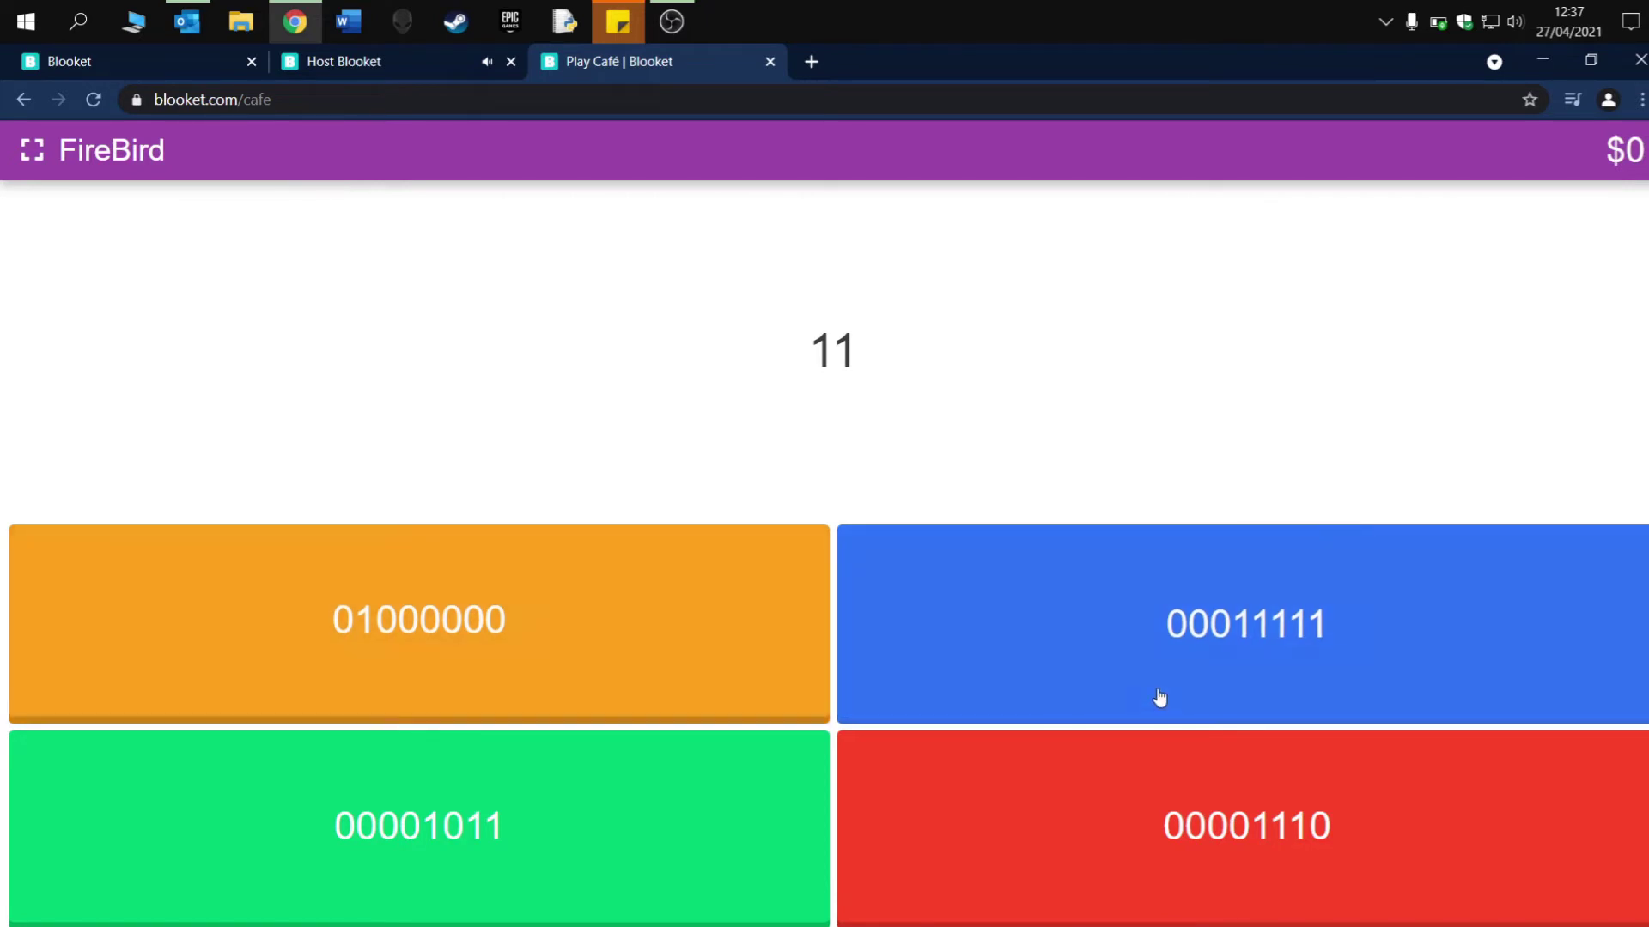
left_click(548, 858)
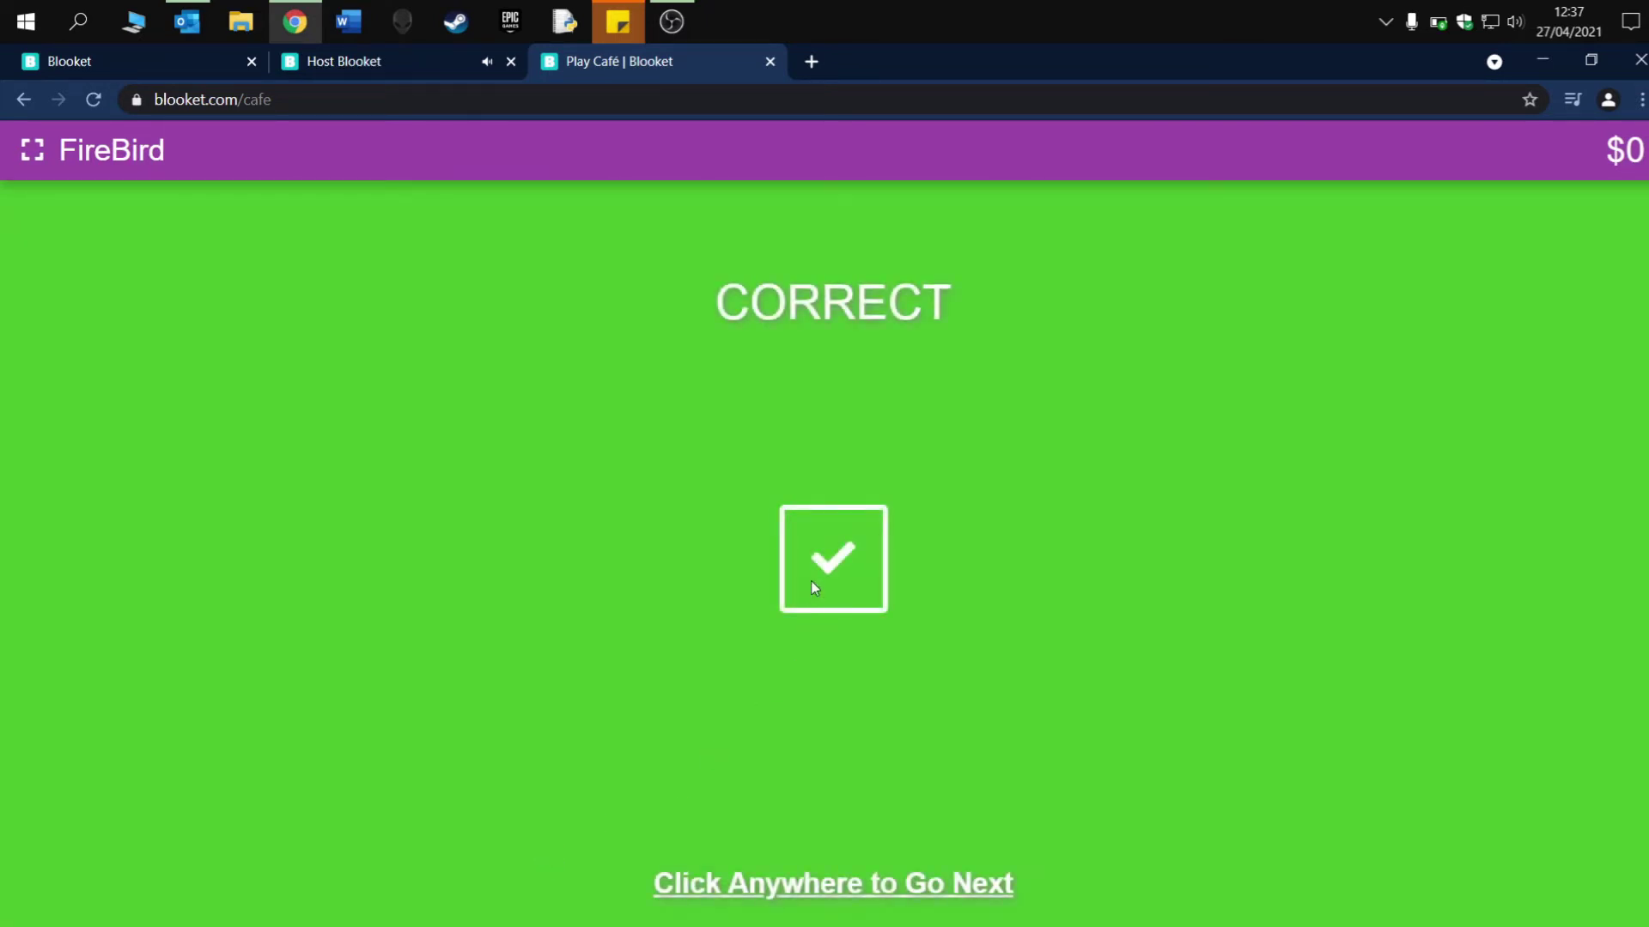
left_click(811, 580)
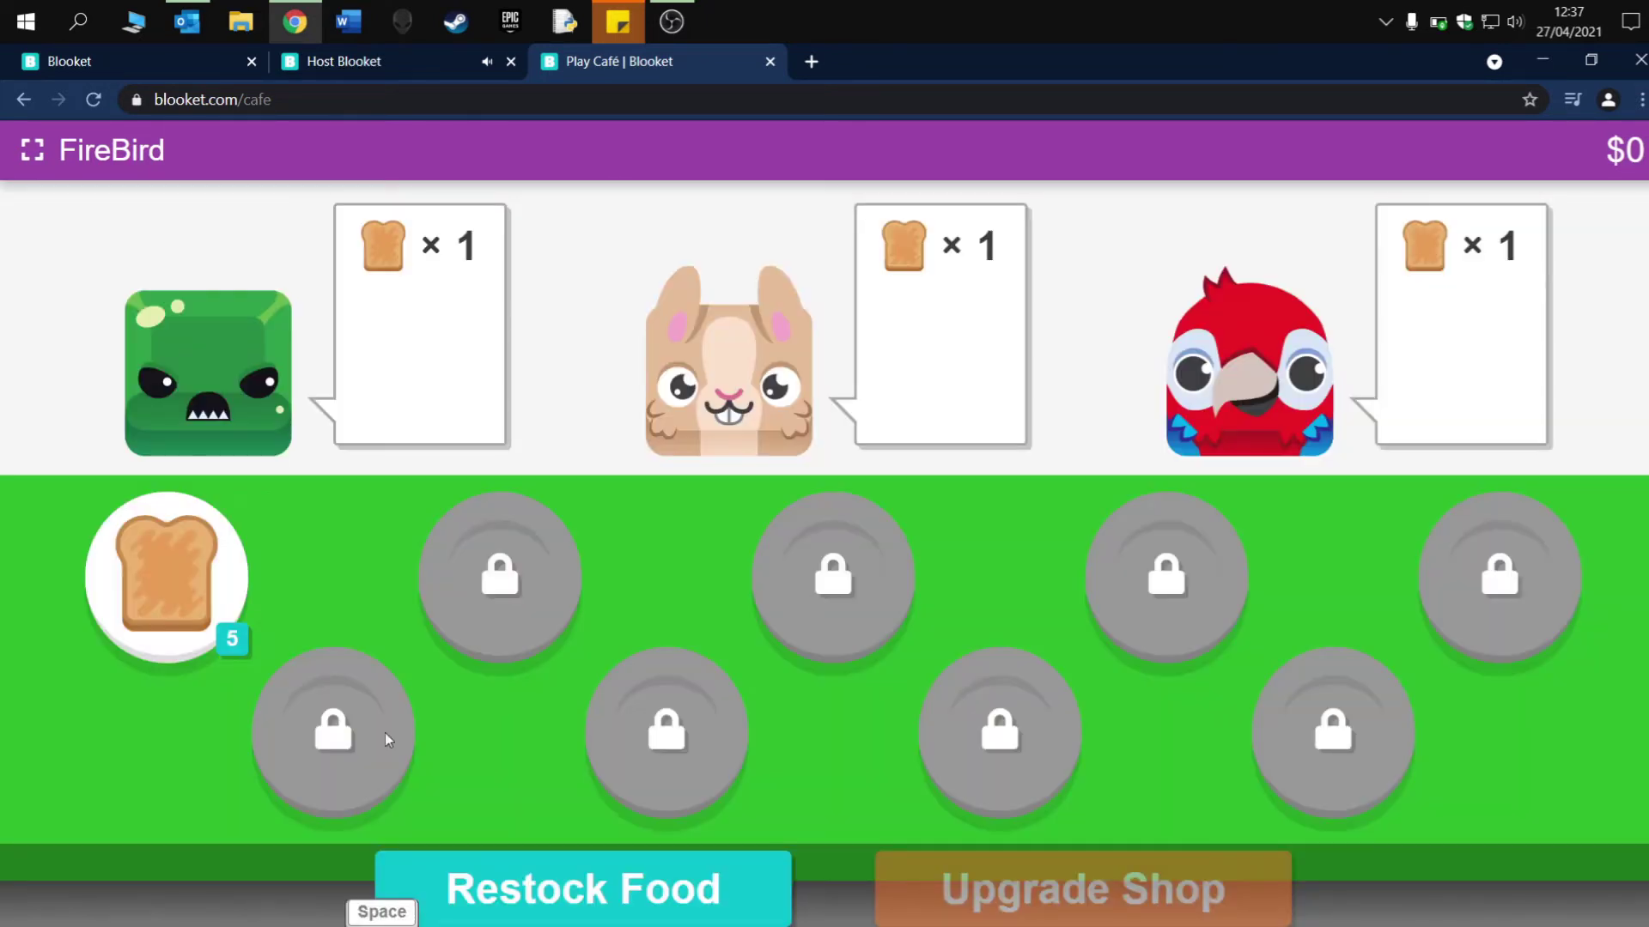
- Serve toast to the green, rabbit and moose customers, then open the Upgrade Shop
left_click(174, 618)
left_click(401, 386)
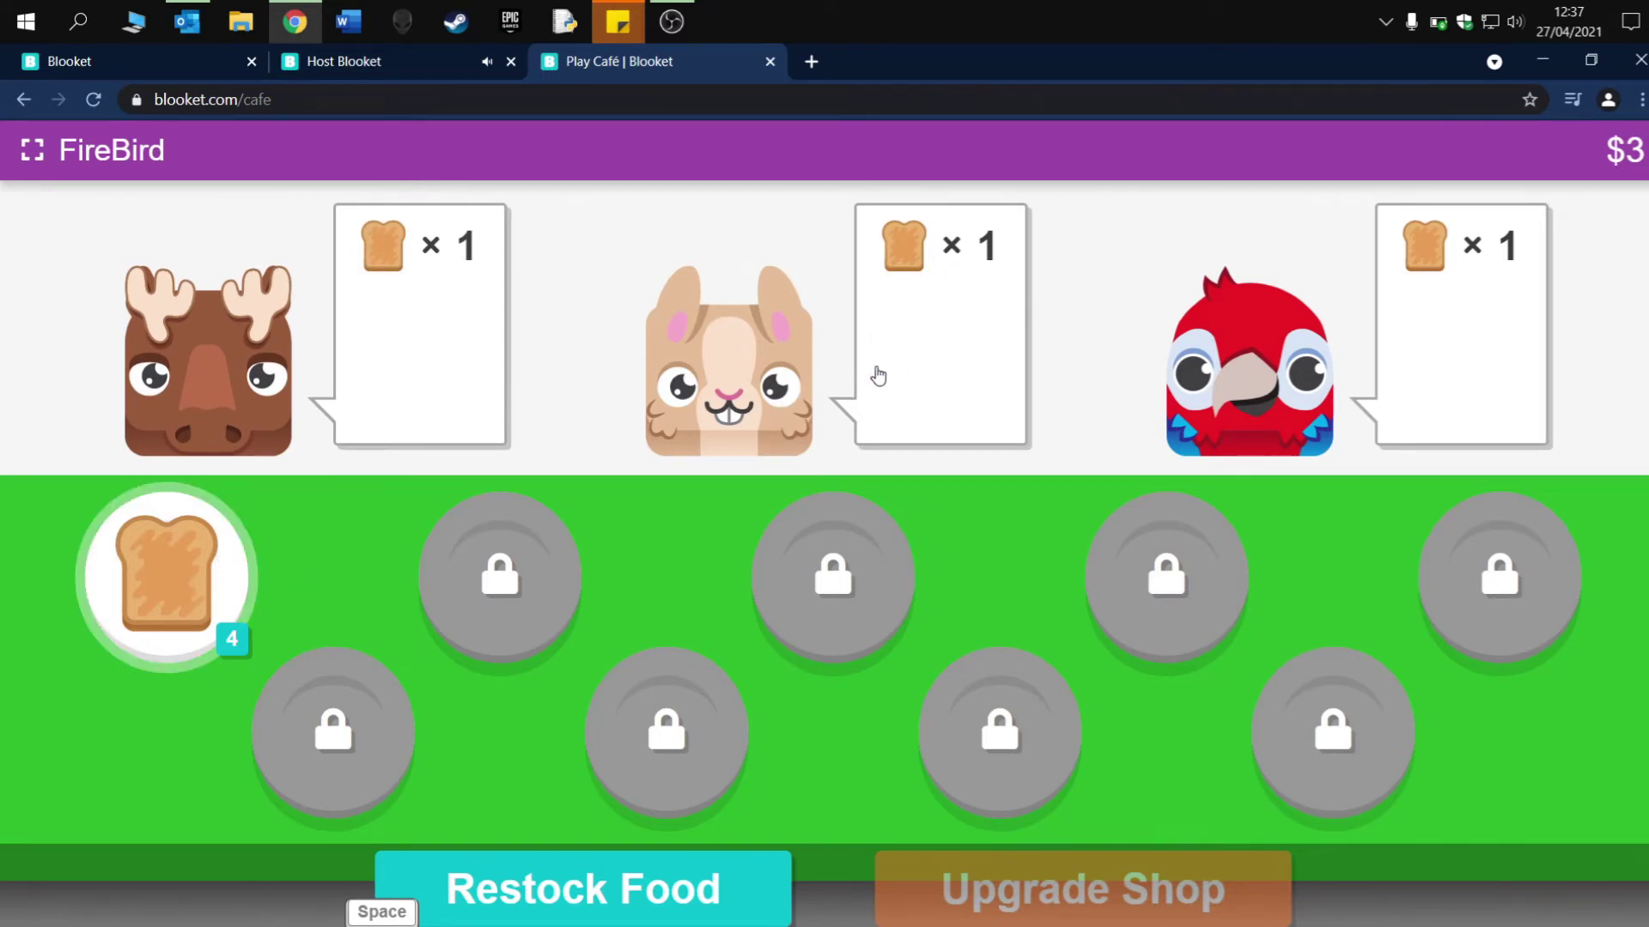
left_click(876, 373)
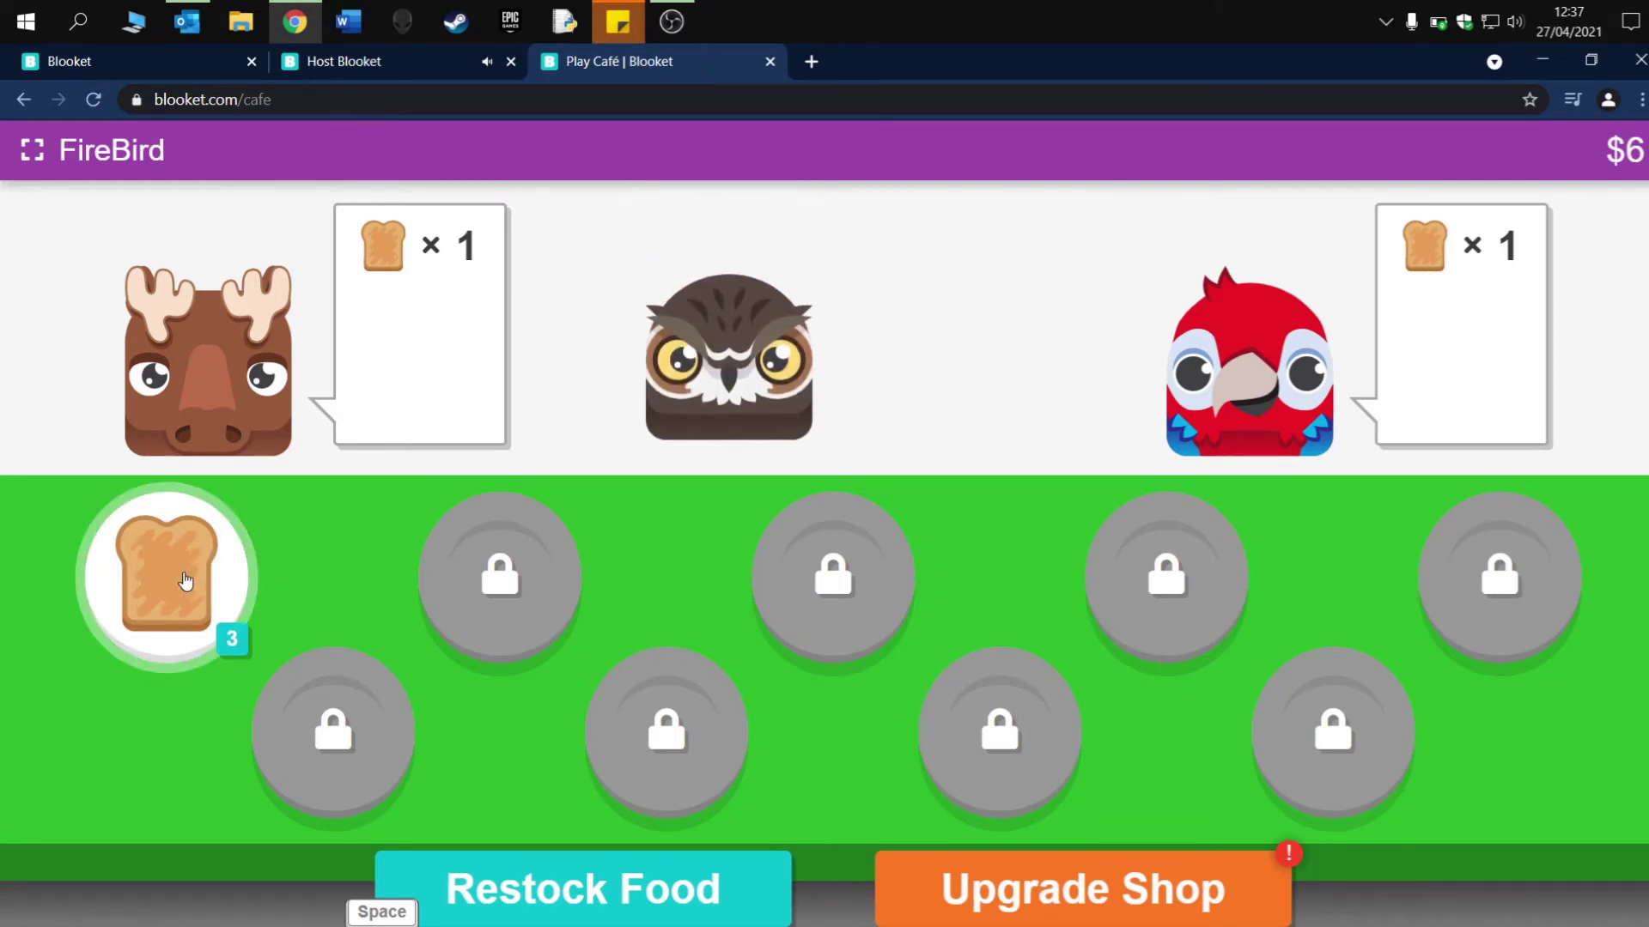
left_click(453, 359)
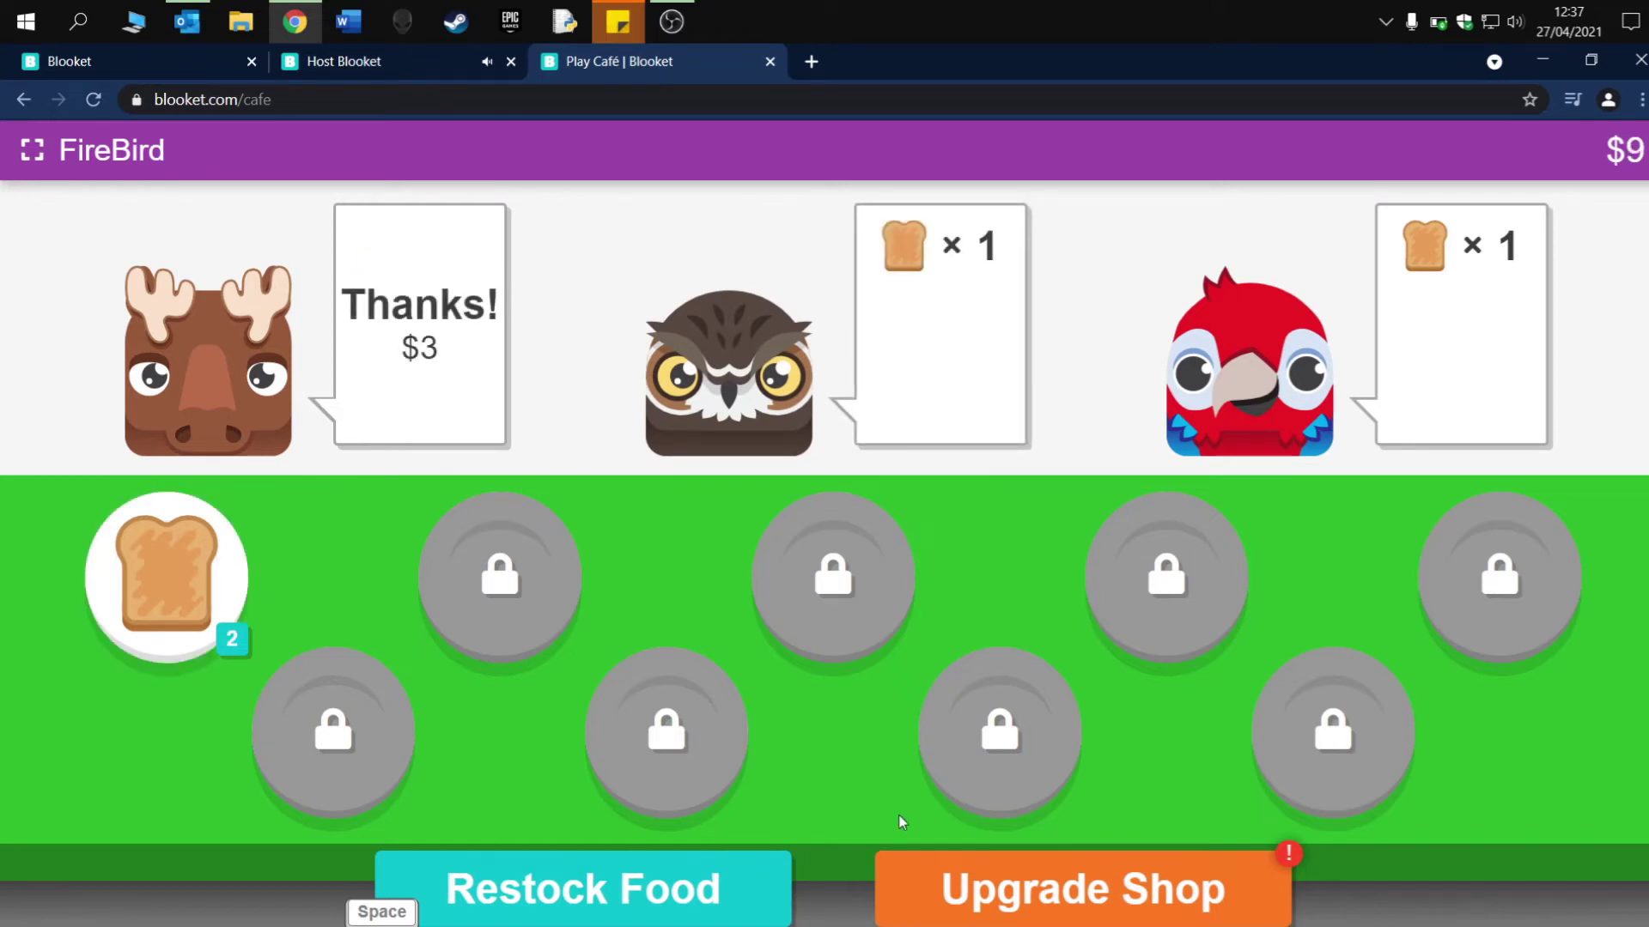
left_click(944, 884)
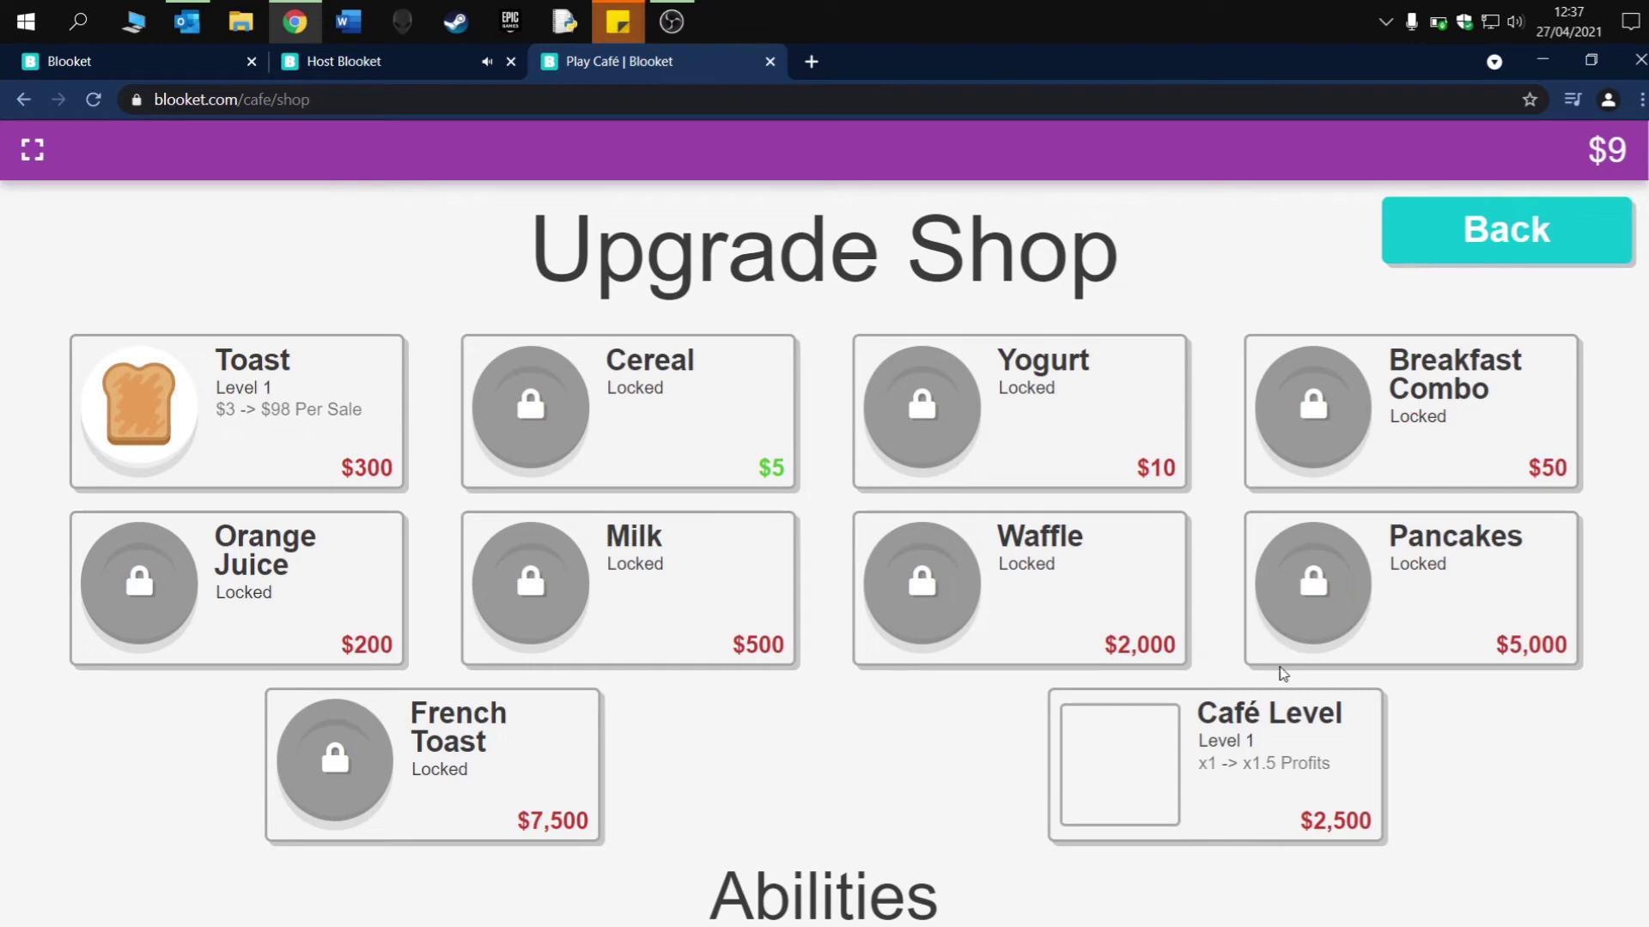
- Look over the Upgrade Shop's Abilities, then return to the café floor
scroll(846, 814, "down", 4)
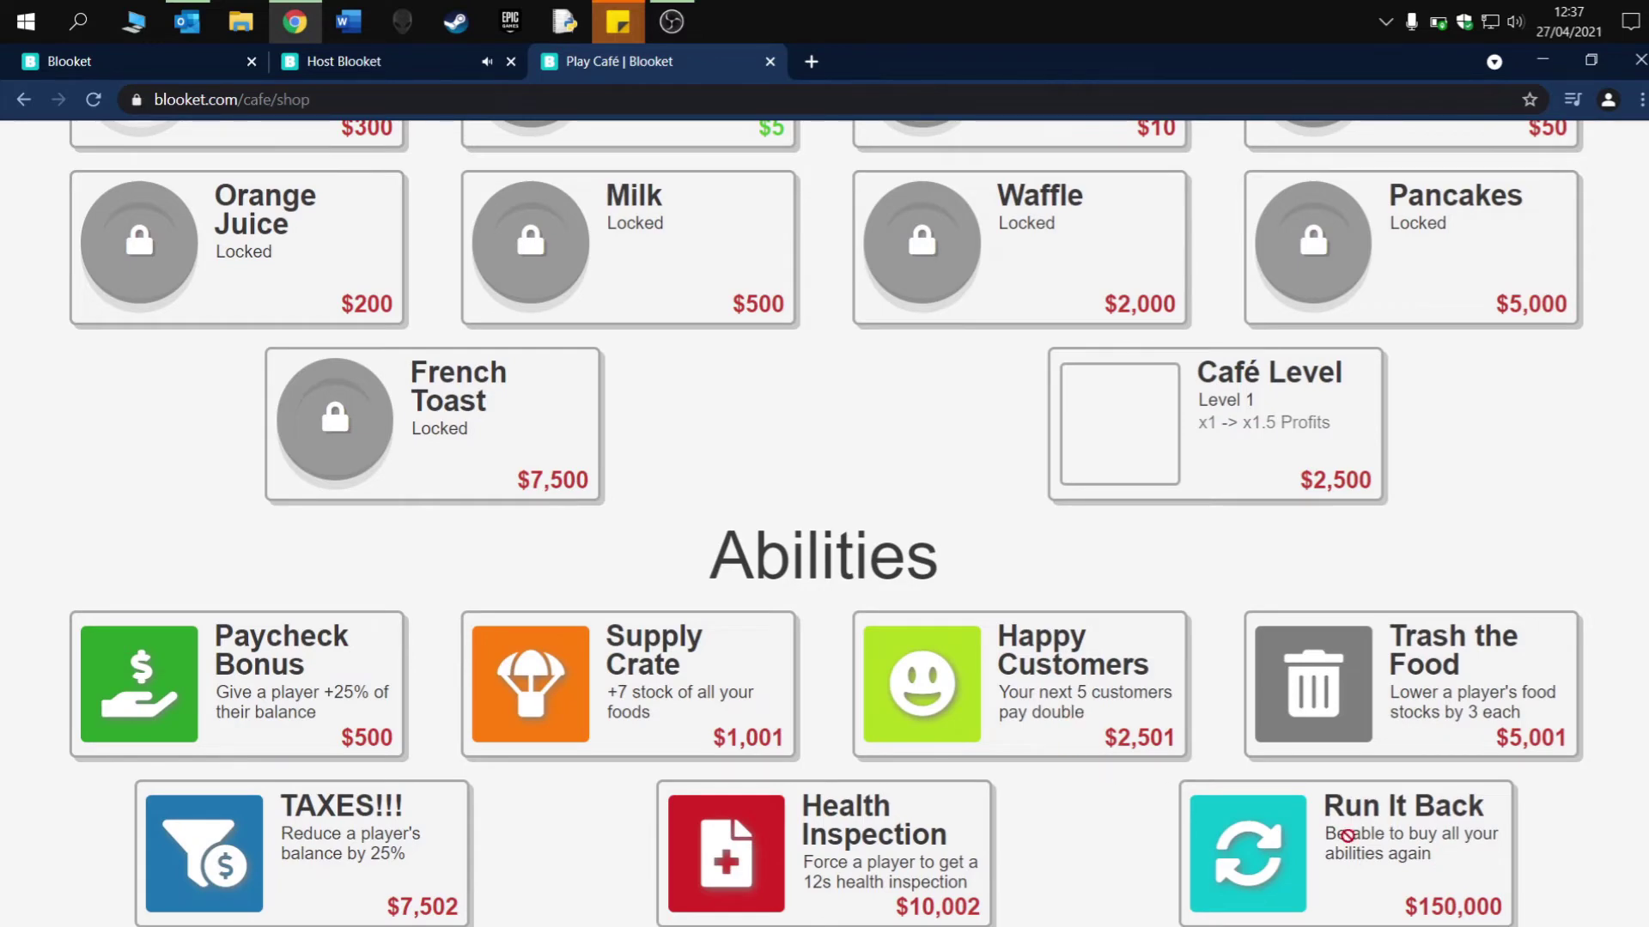
scroll(617, 748, "up", 4)
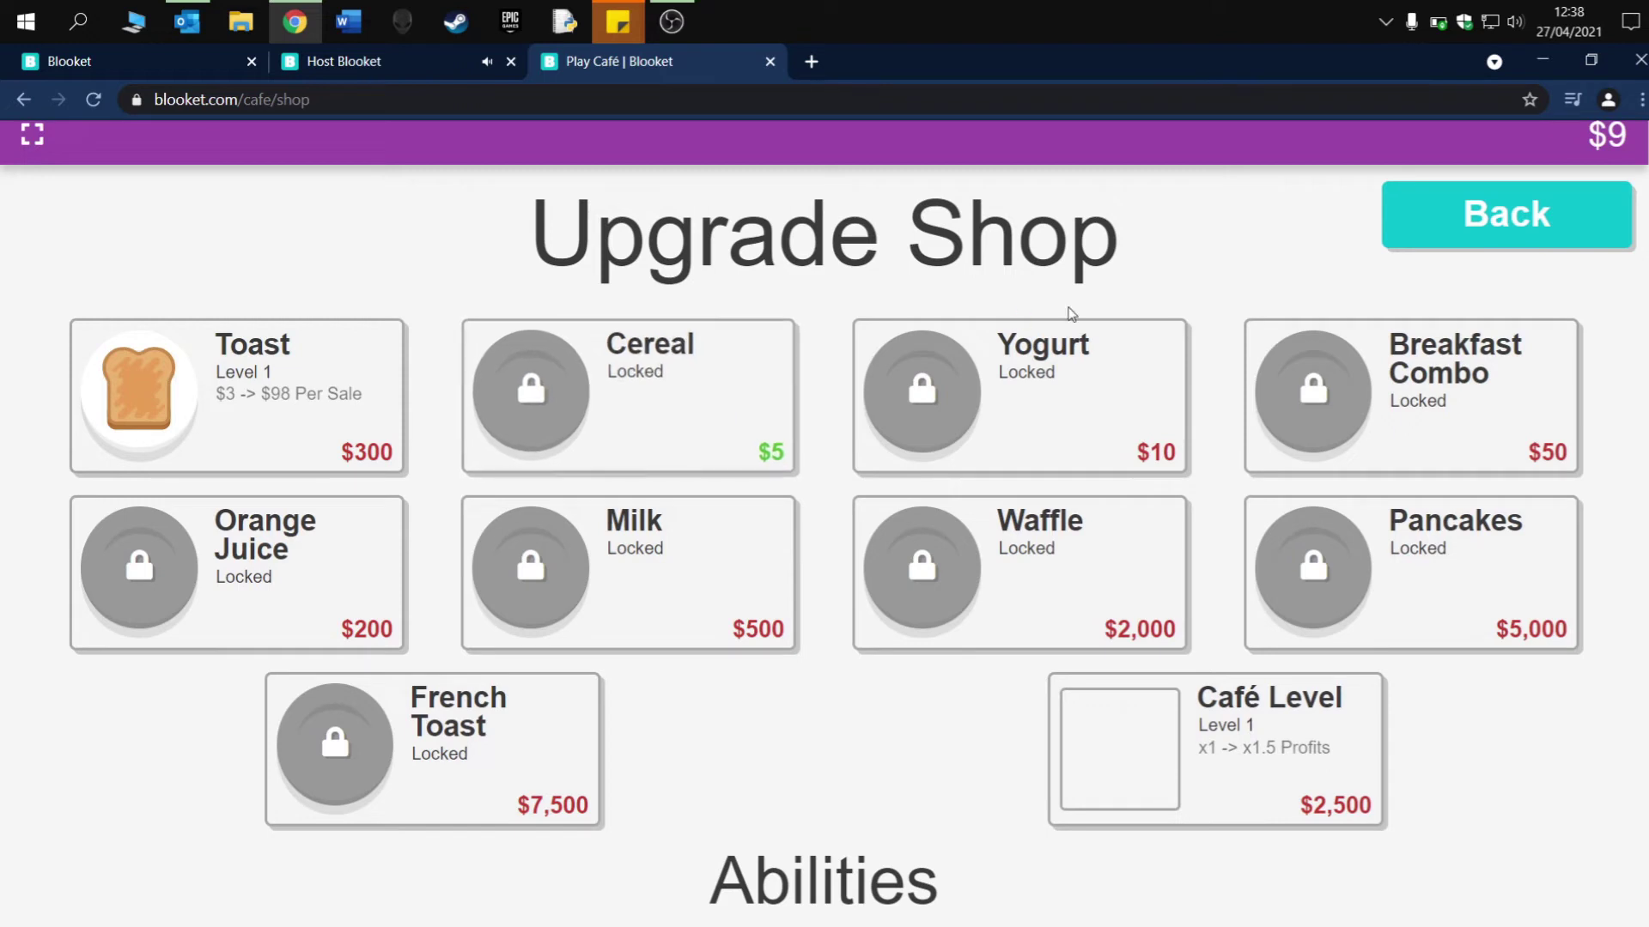
left_click(1489, 218)
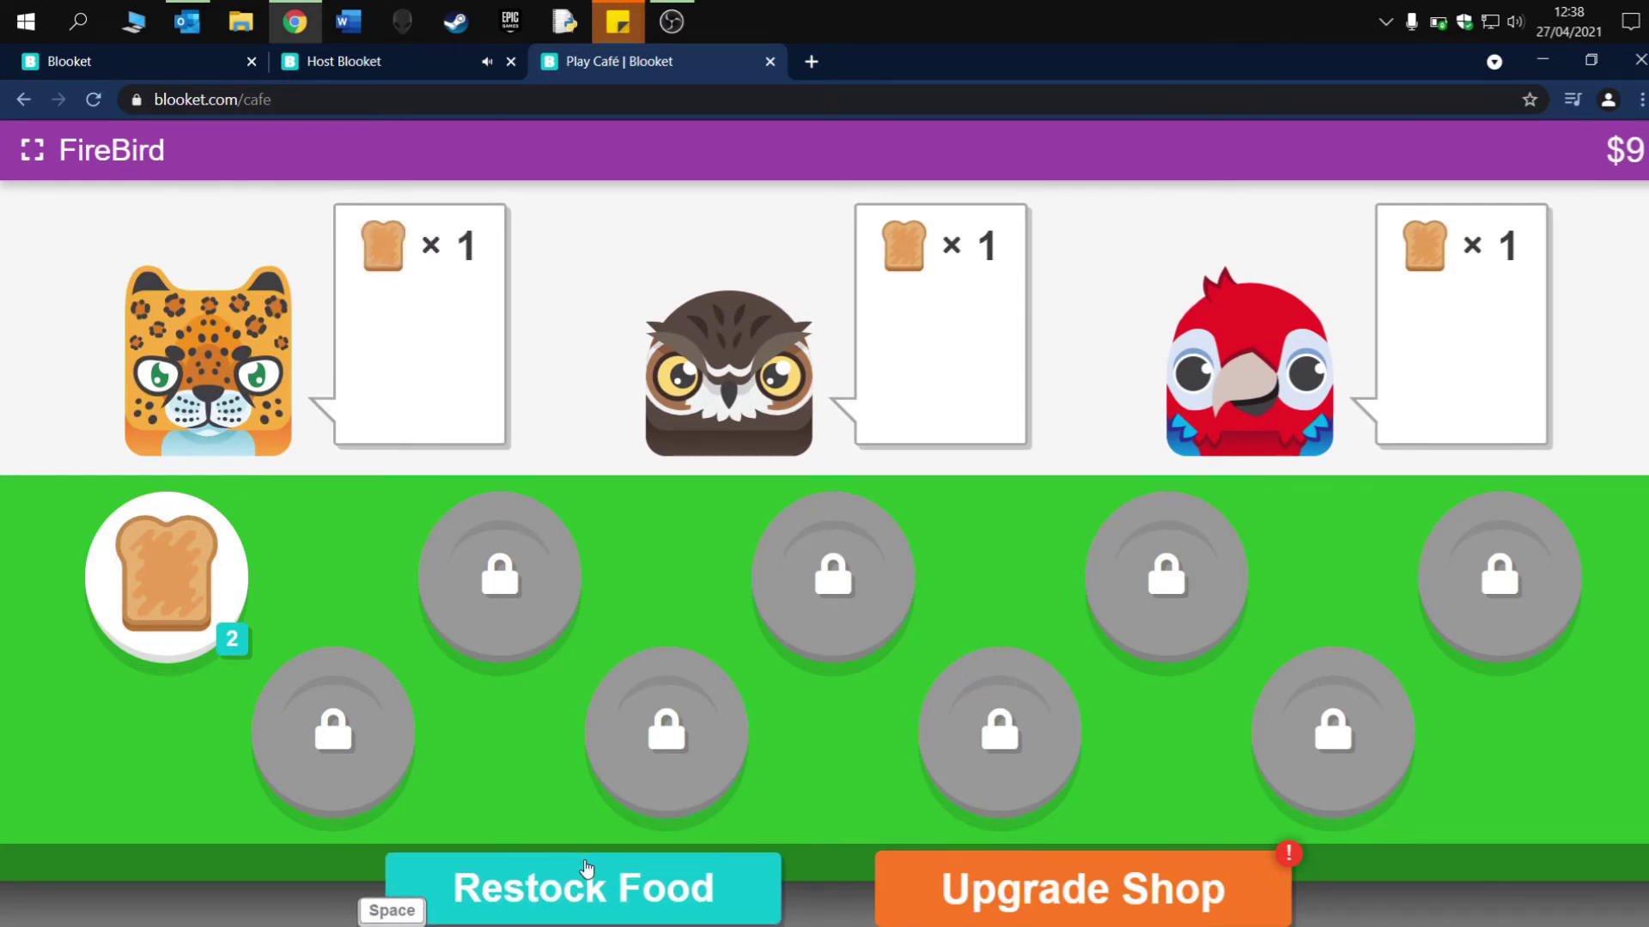
- Restock toast by answering two binary questions: 28 as 00011100 and 00011000 as 24
key("XF86AudioLowerVolume")
key("XF86AudioLowerVolume")
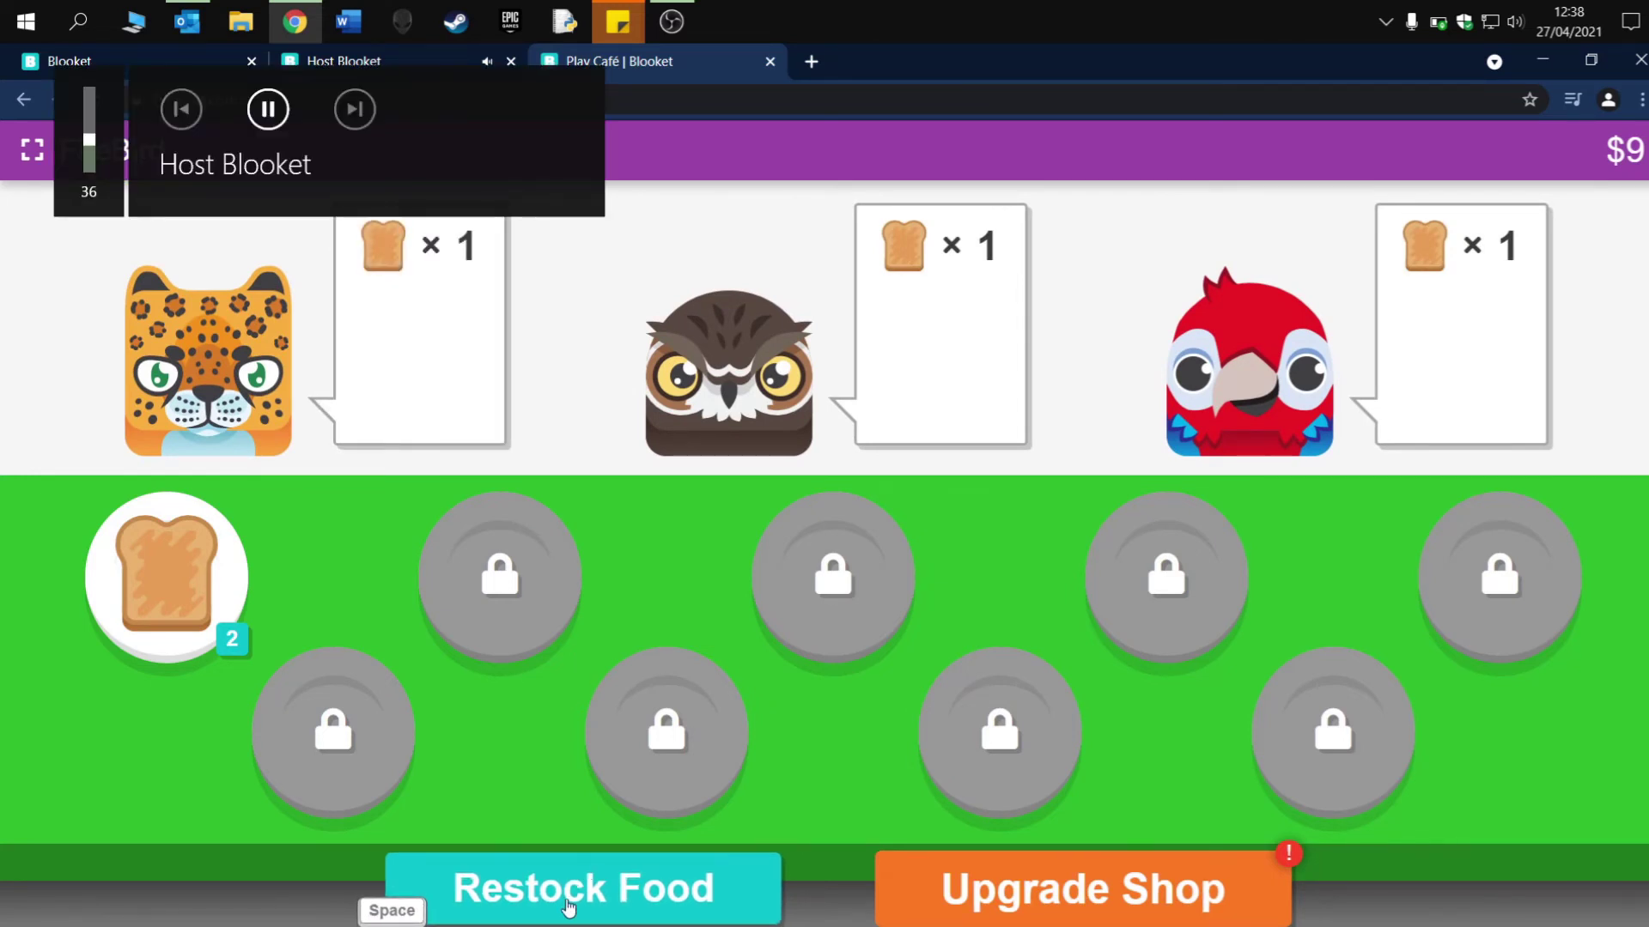
left_click(568, 908)
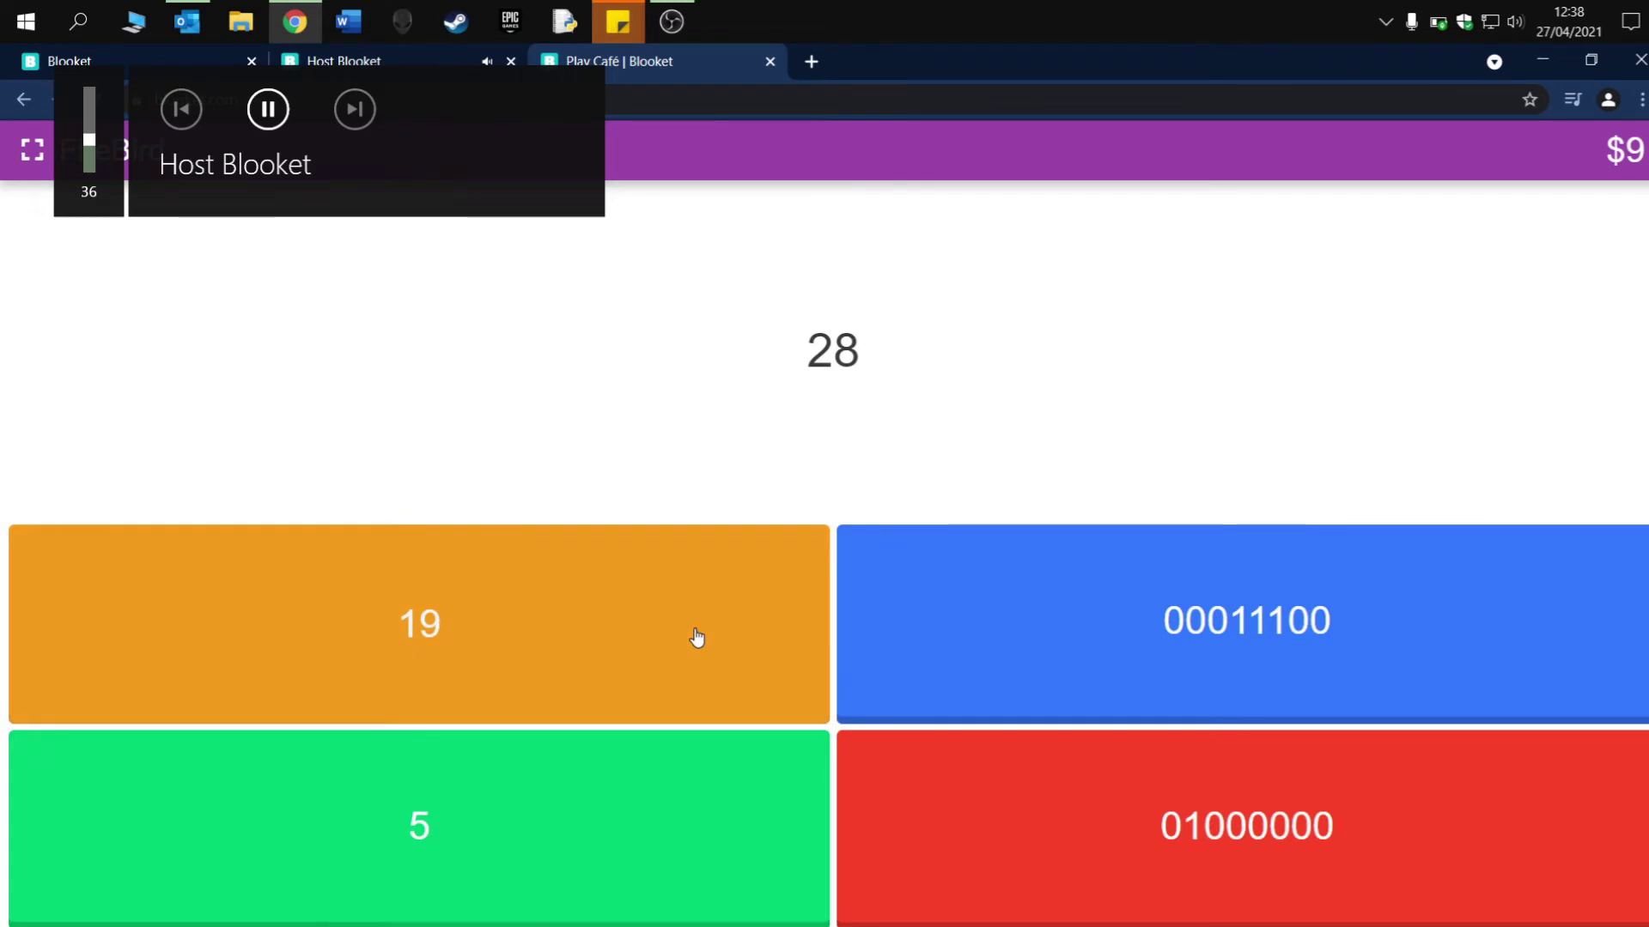
left_click(1221, 649)
left_click(835, 578)
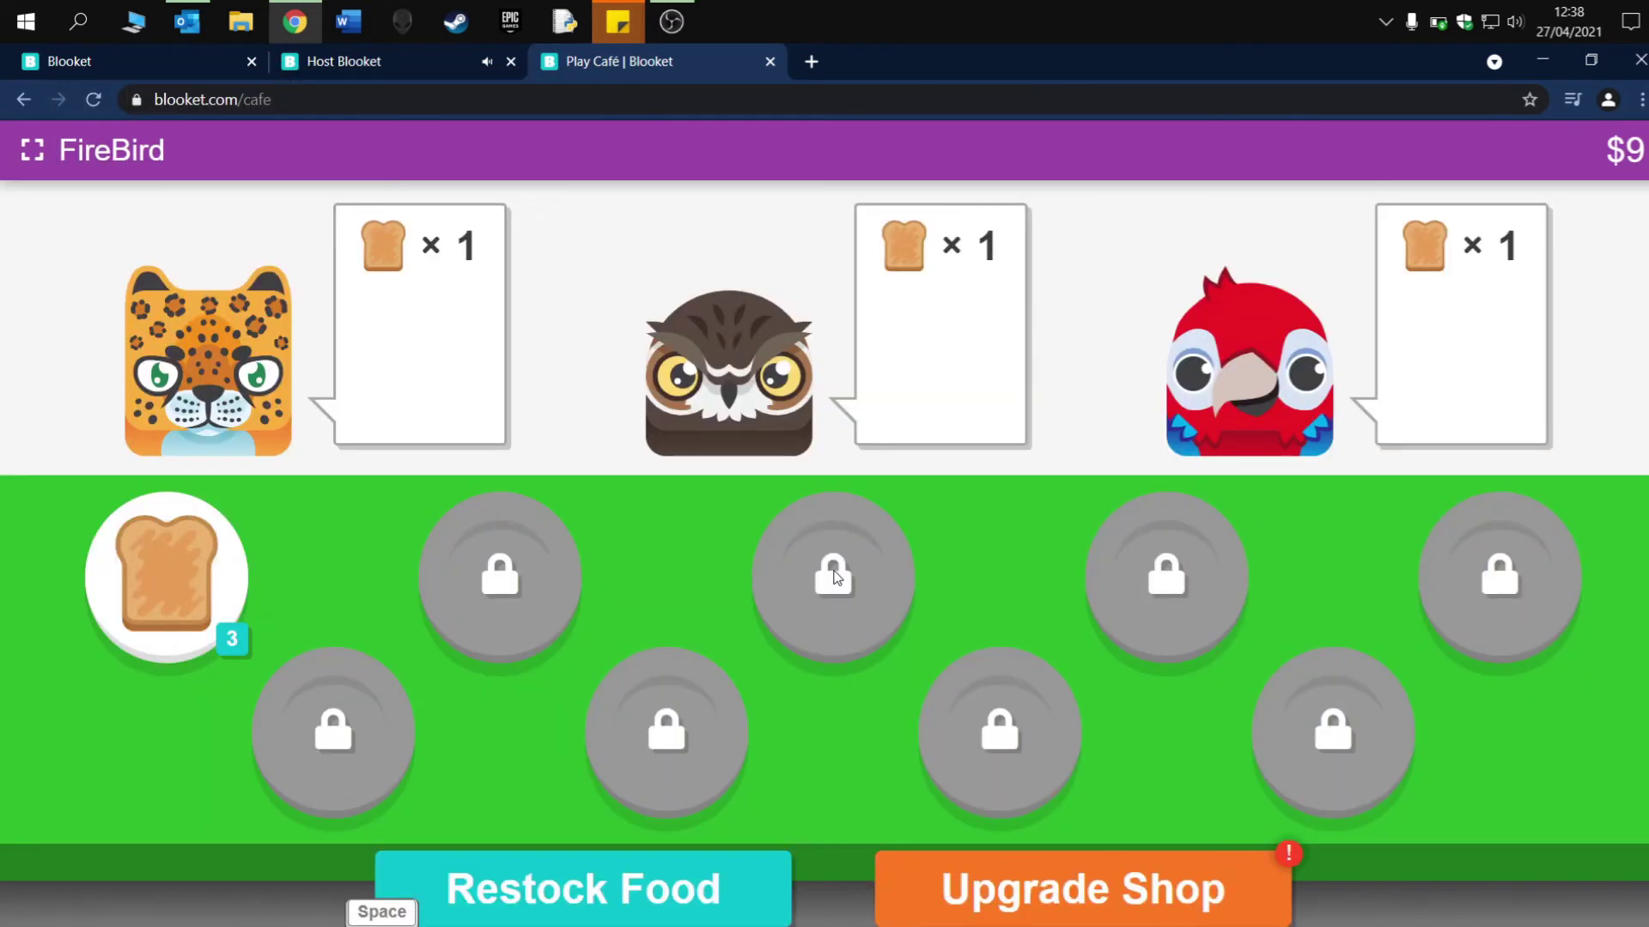
key("space")
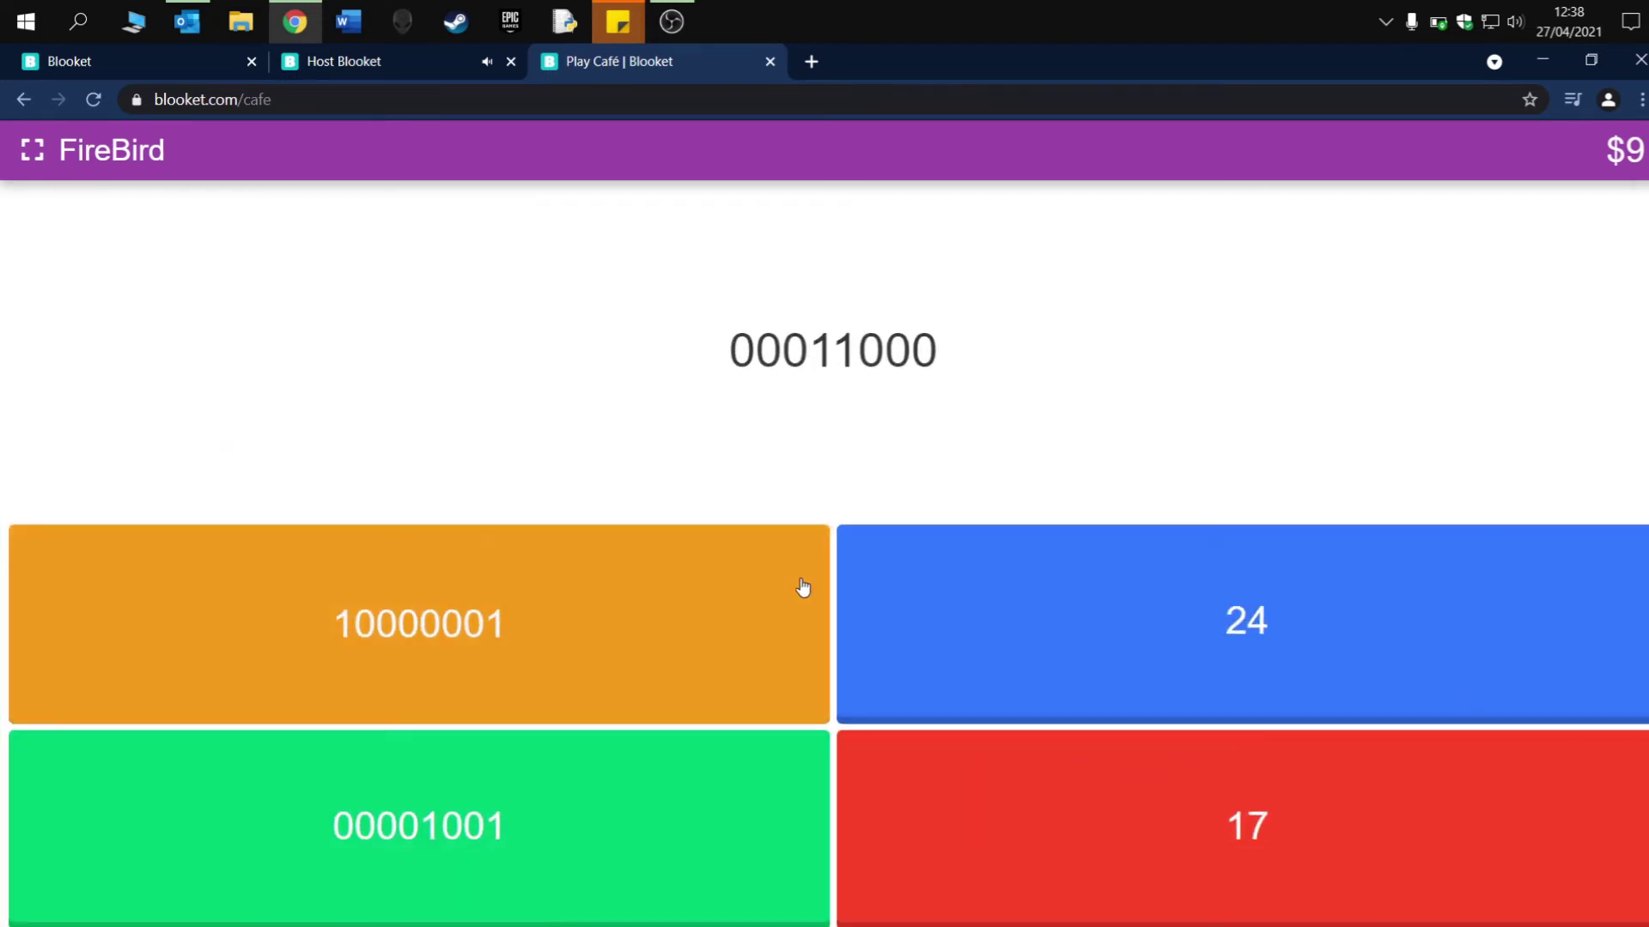
left_click(1237, 642)
key("space")
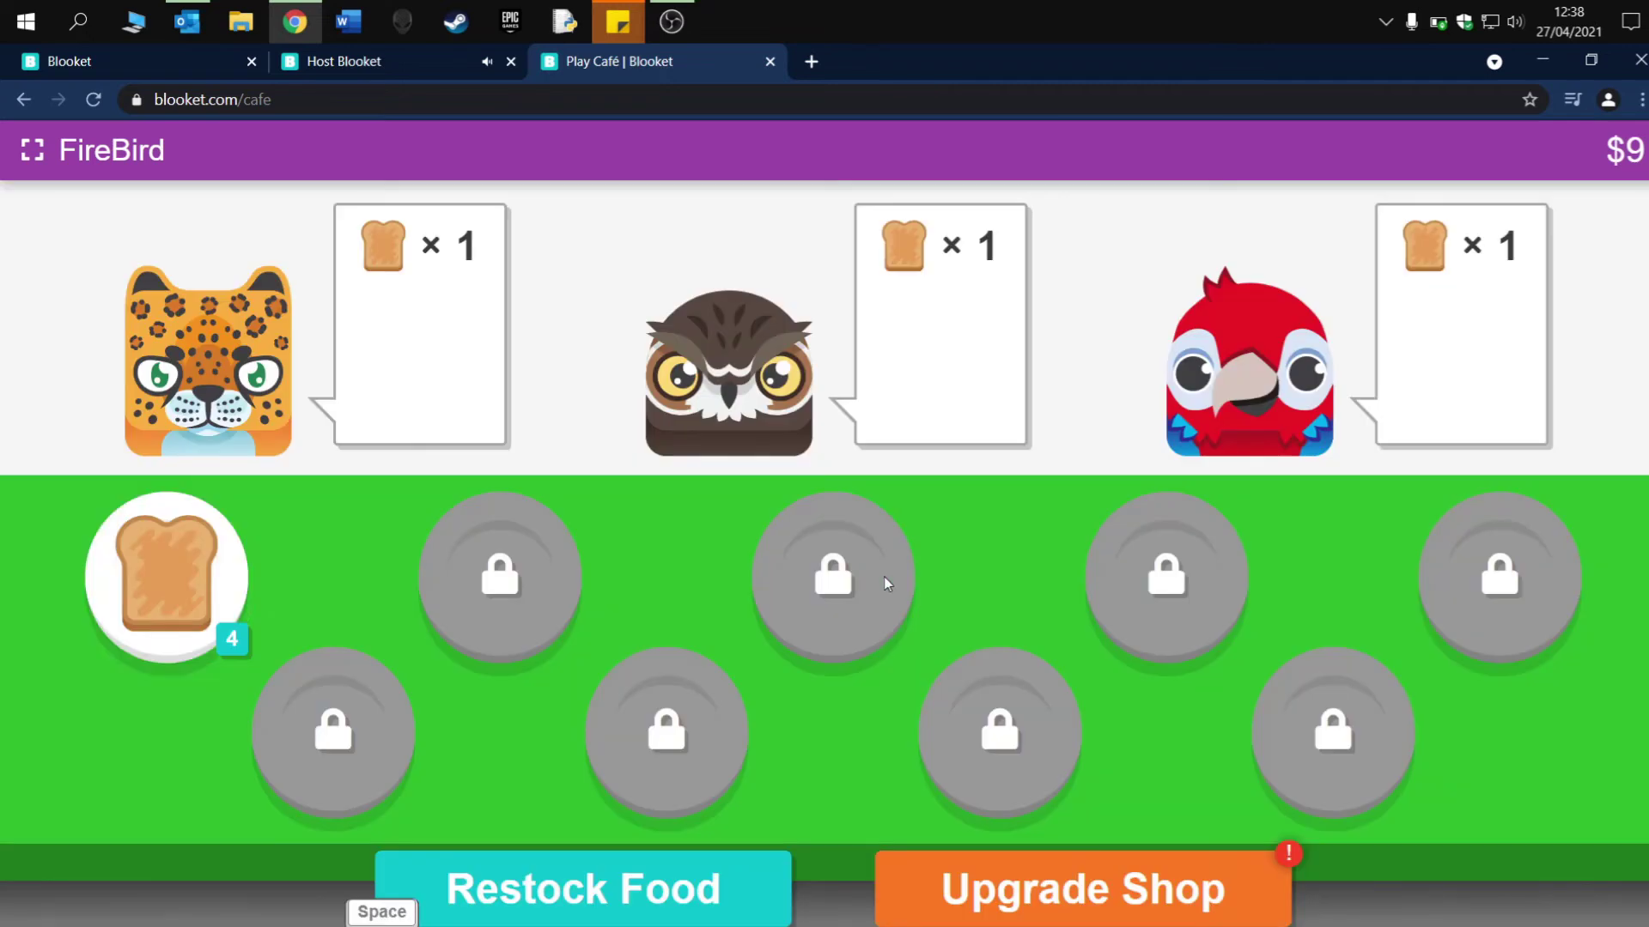
- Serve toast to the jaguar, owl, parrot and hedgehog, then open the Upgrade Shop
left_click_drag(245, 606, 412, 349)
left_click_drag(220, 578, 924, 379)
left_click_drag(206, 576, 1451, 330)
left_click_drag(216, 620, 427, 353)
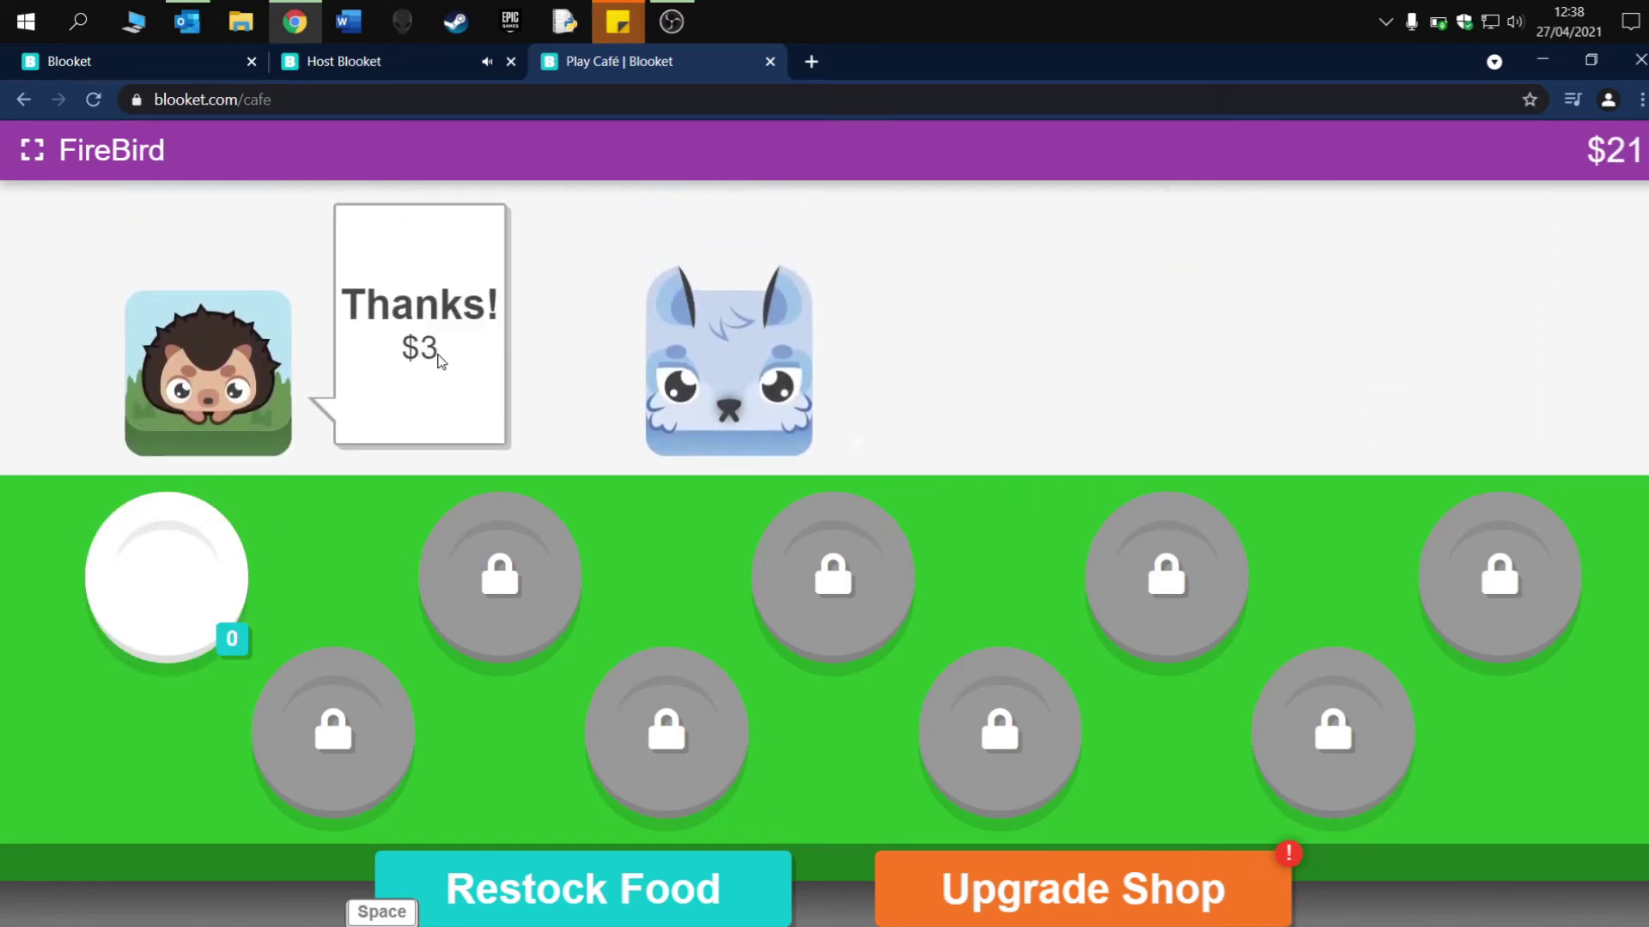
left_click(1082, 889)
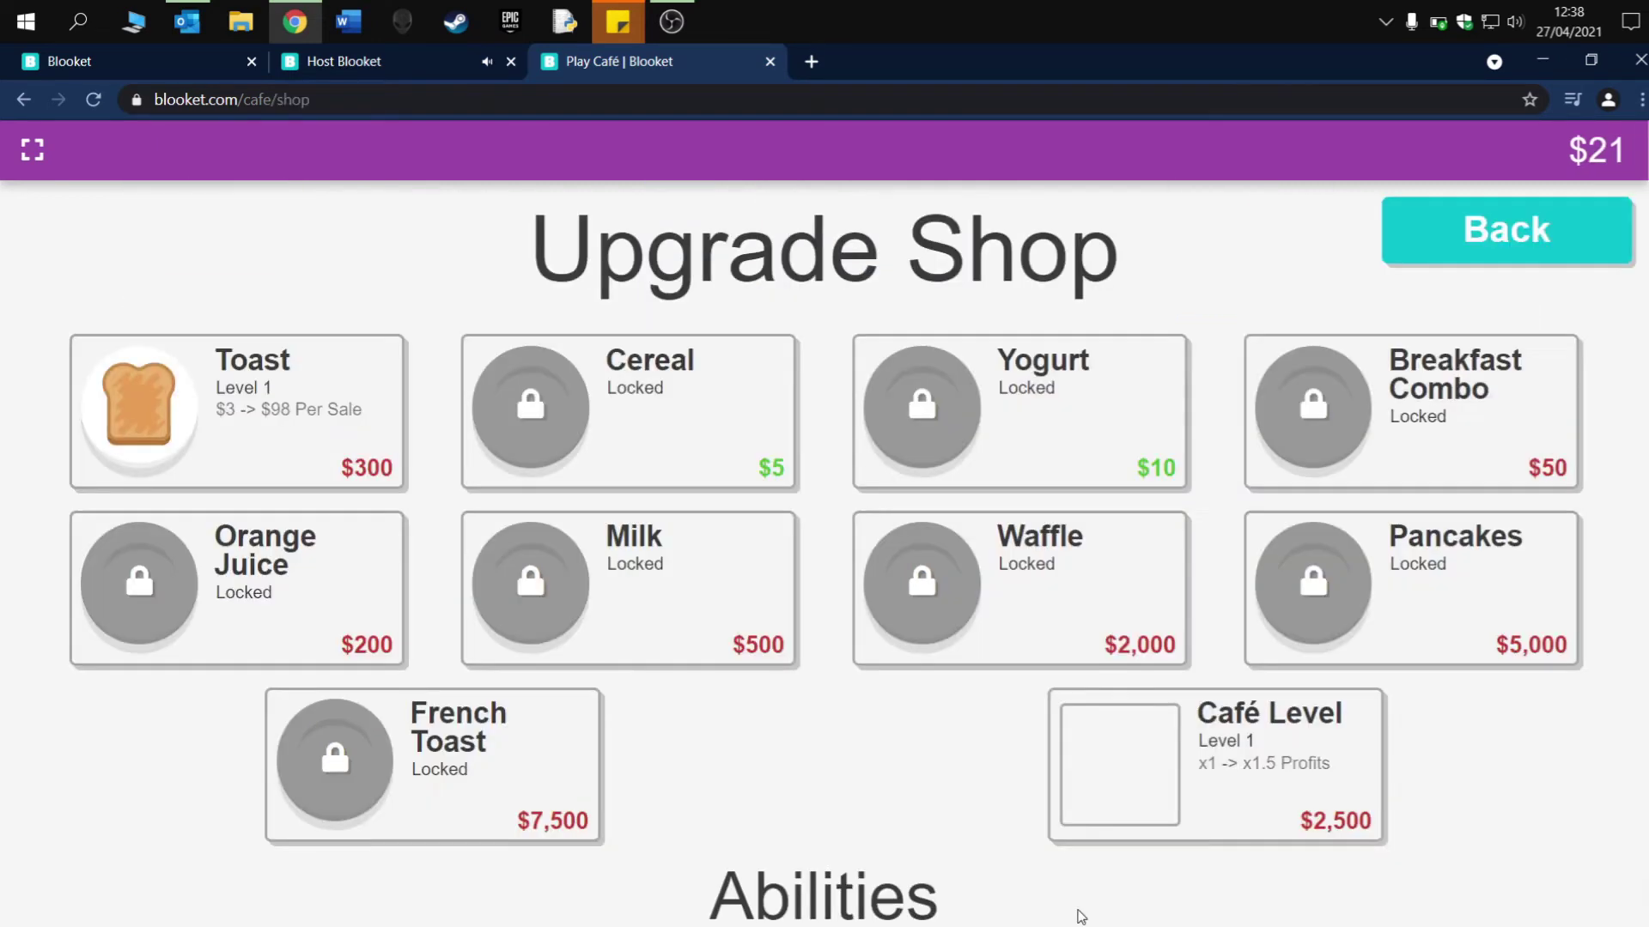
- Unlock Cereal for $5, then restock by answering 14 as binary 00001110
left_click(734, 431)
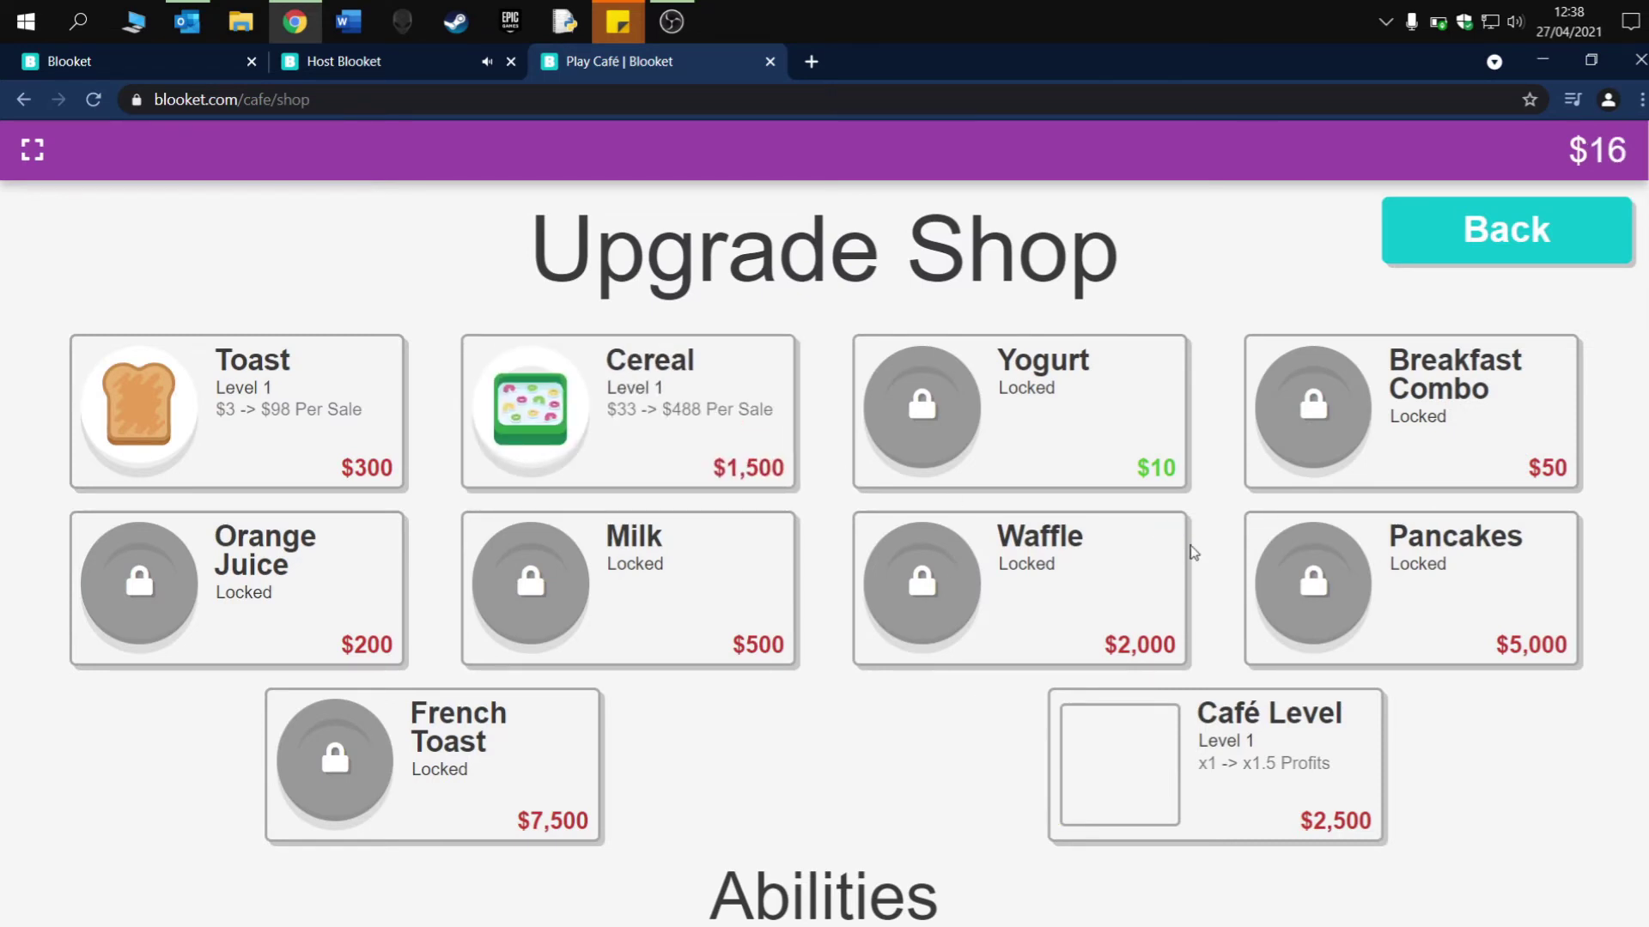
left_click(1526, 245)
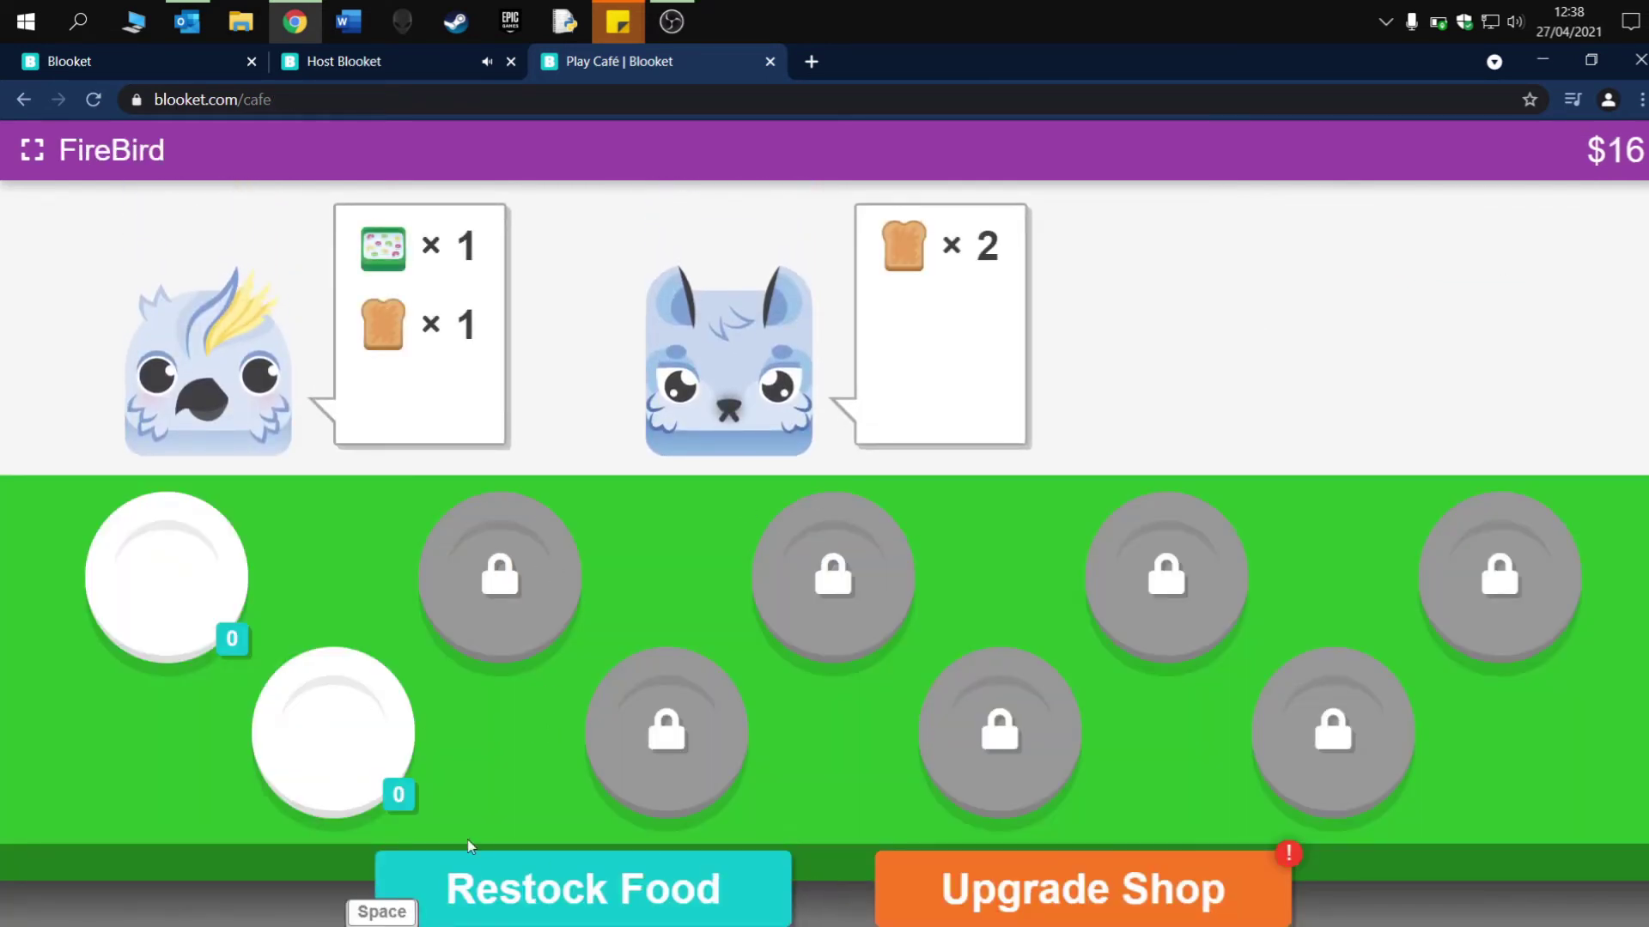
left_click(537, 880)
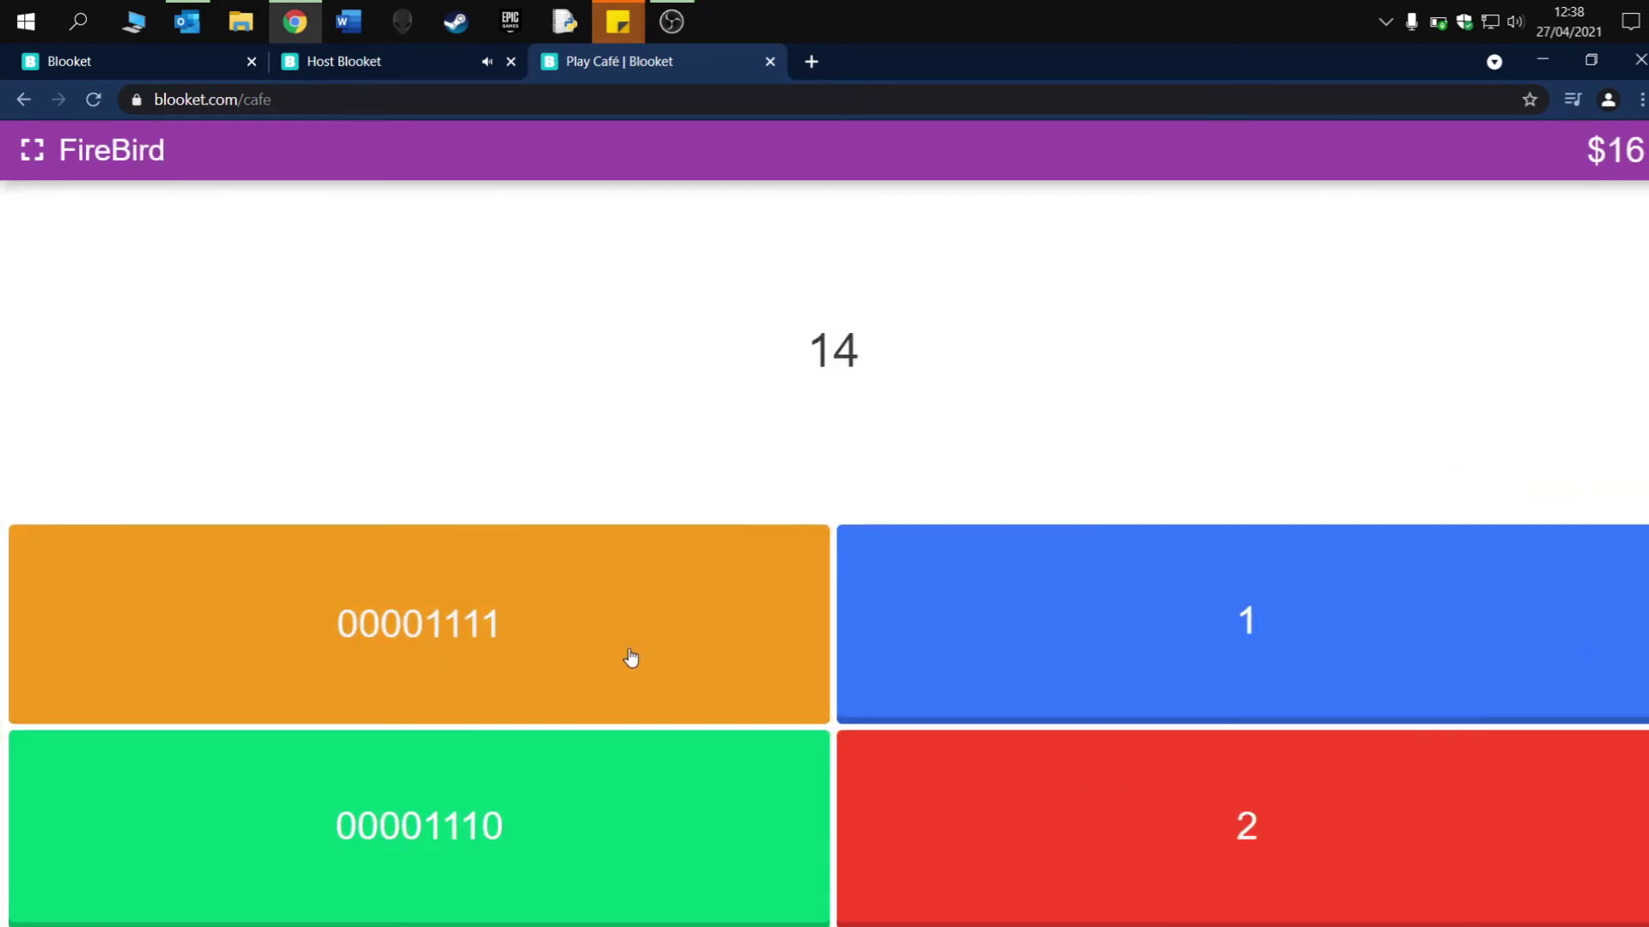
left_click(636, 785)
left_click(859, 514)
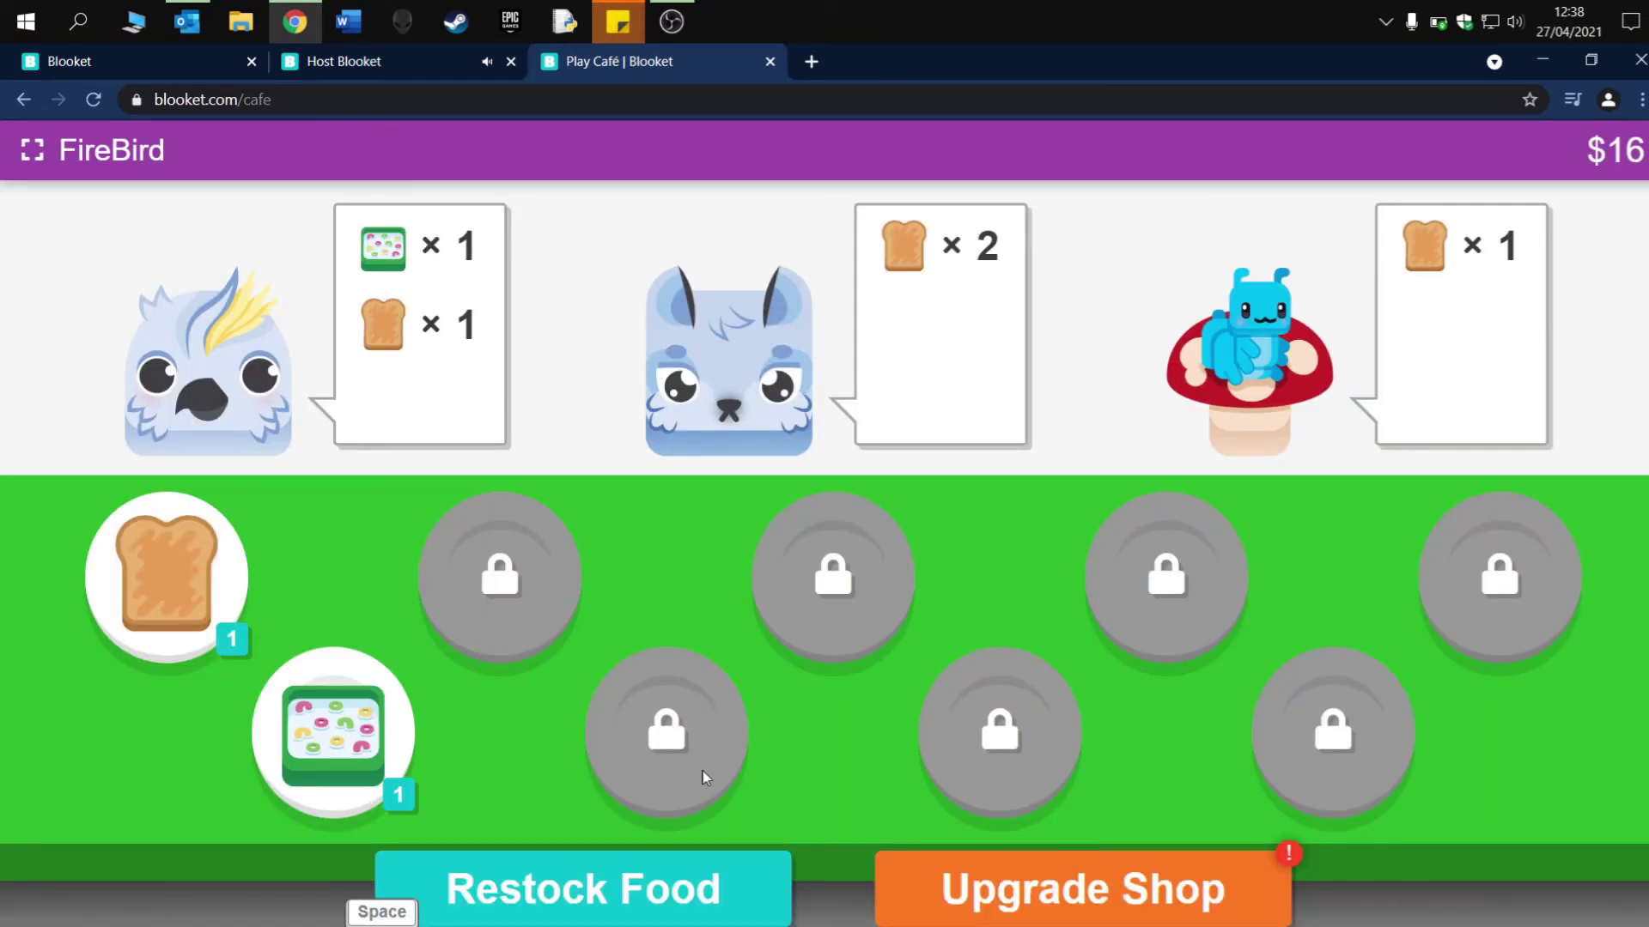
- Restock again by converting 00010010 to 18, then view the host leaderboard
left_click(592, 893)
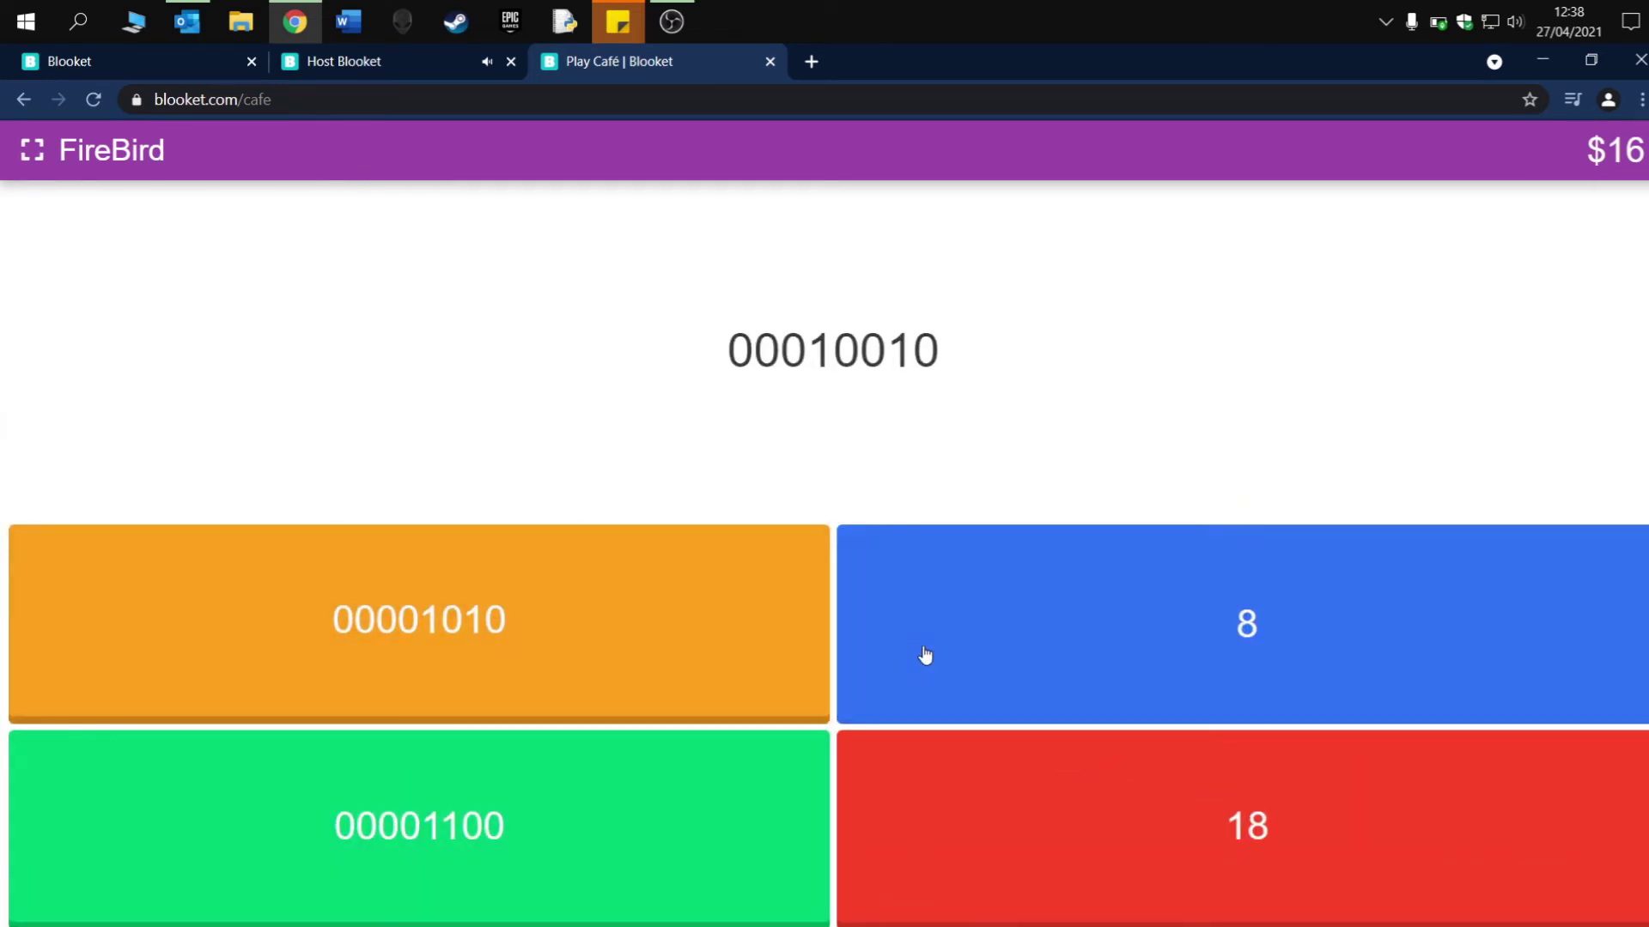
left_click(953, 857)
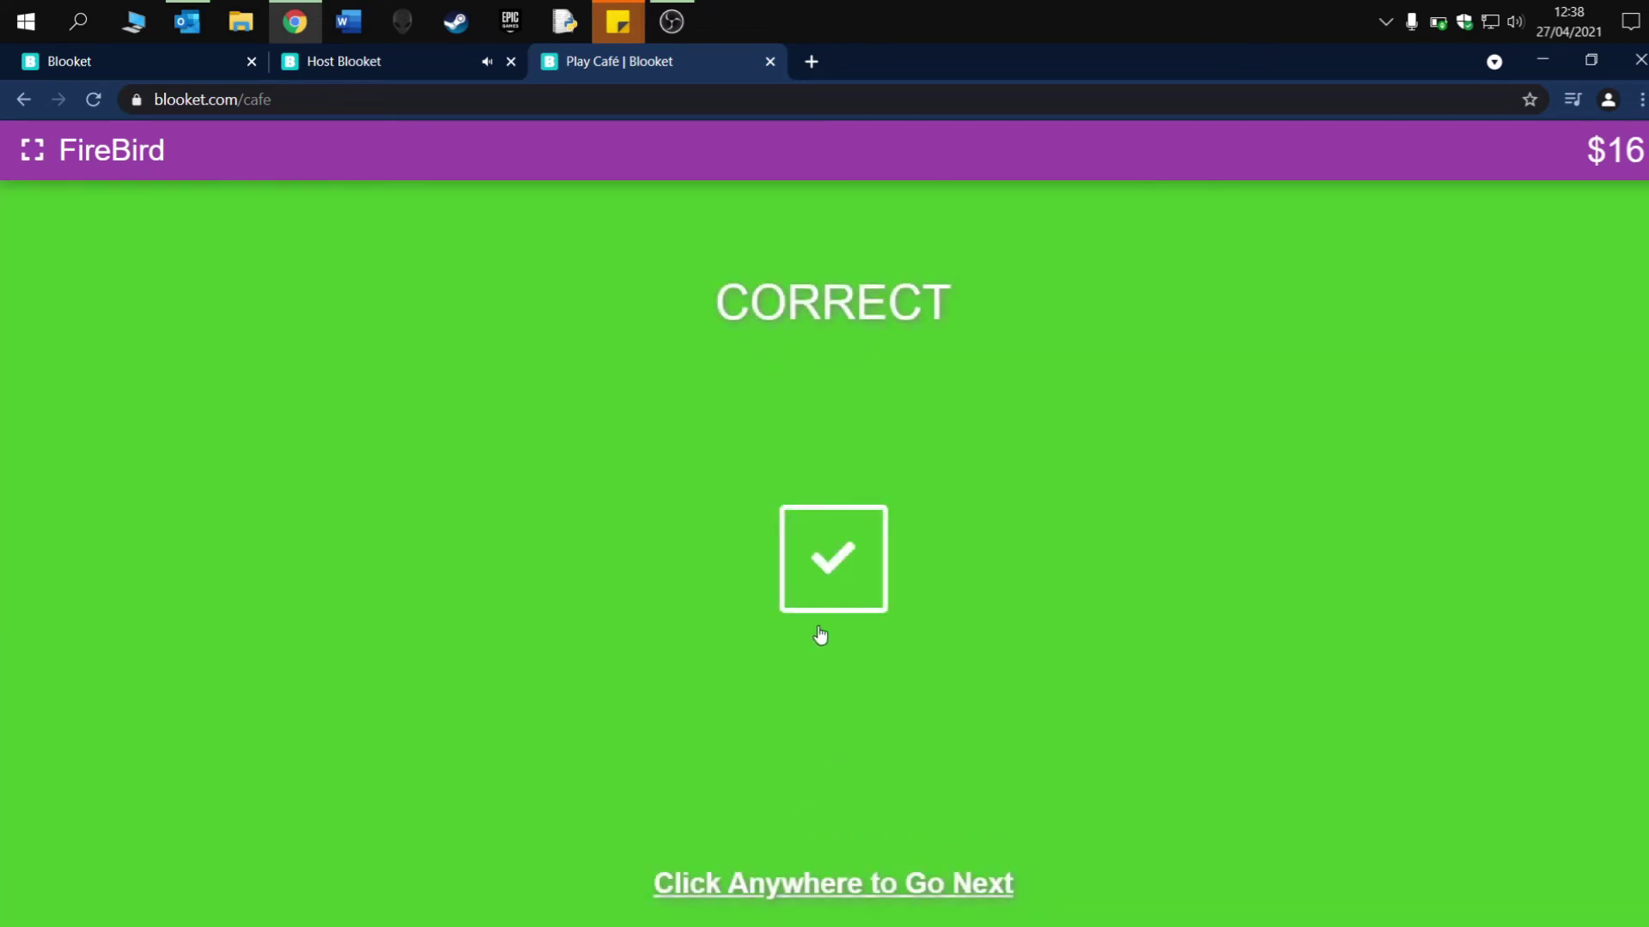
key("space")
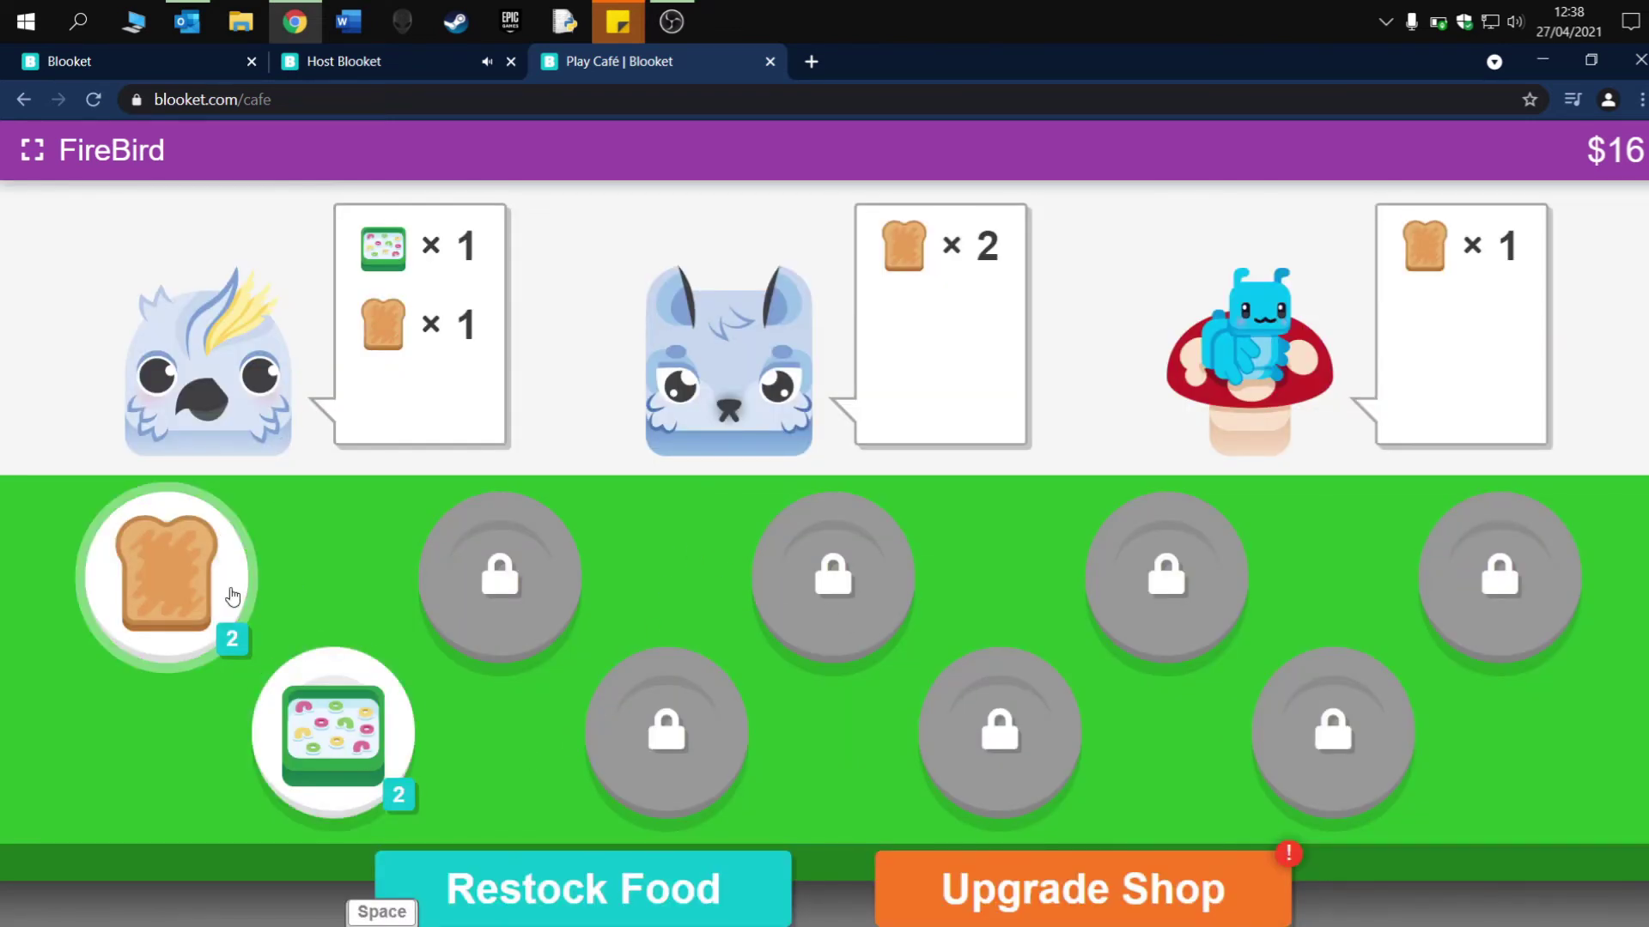
left_click(351, 62)
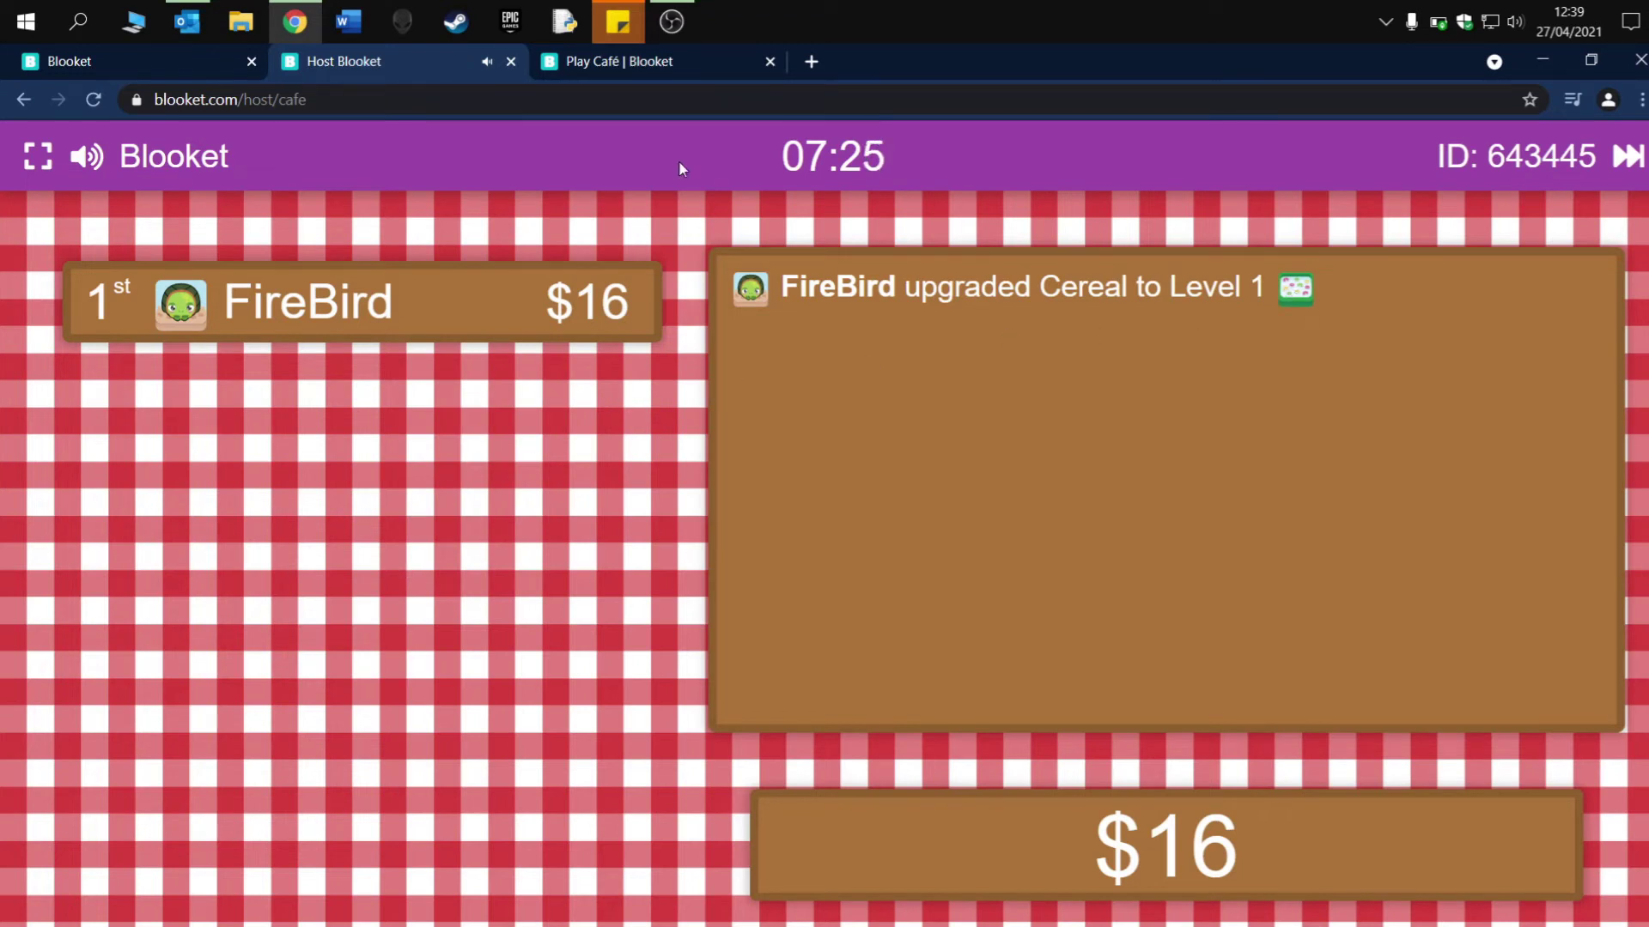
- Back in the café, serve the cockatoo cereal and toast, and the bug toast
left_click(651, 72)
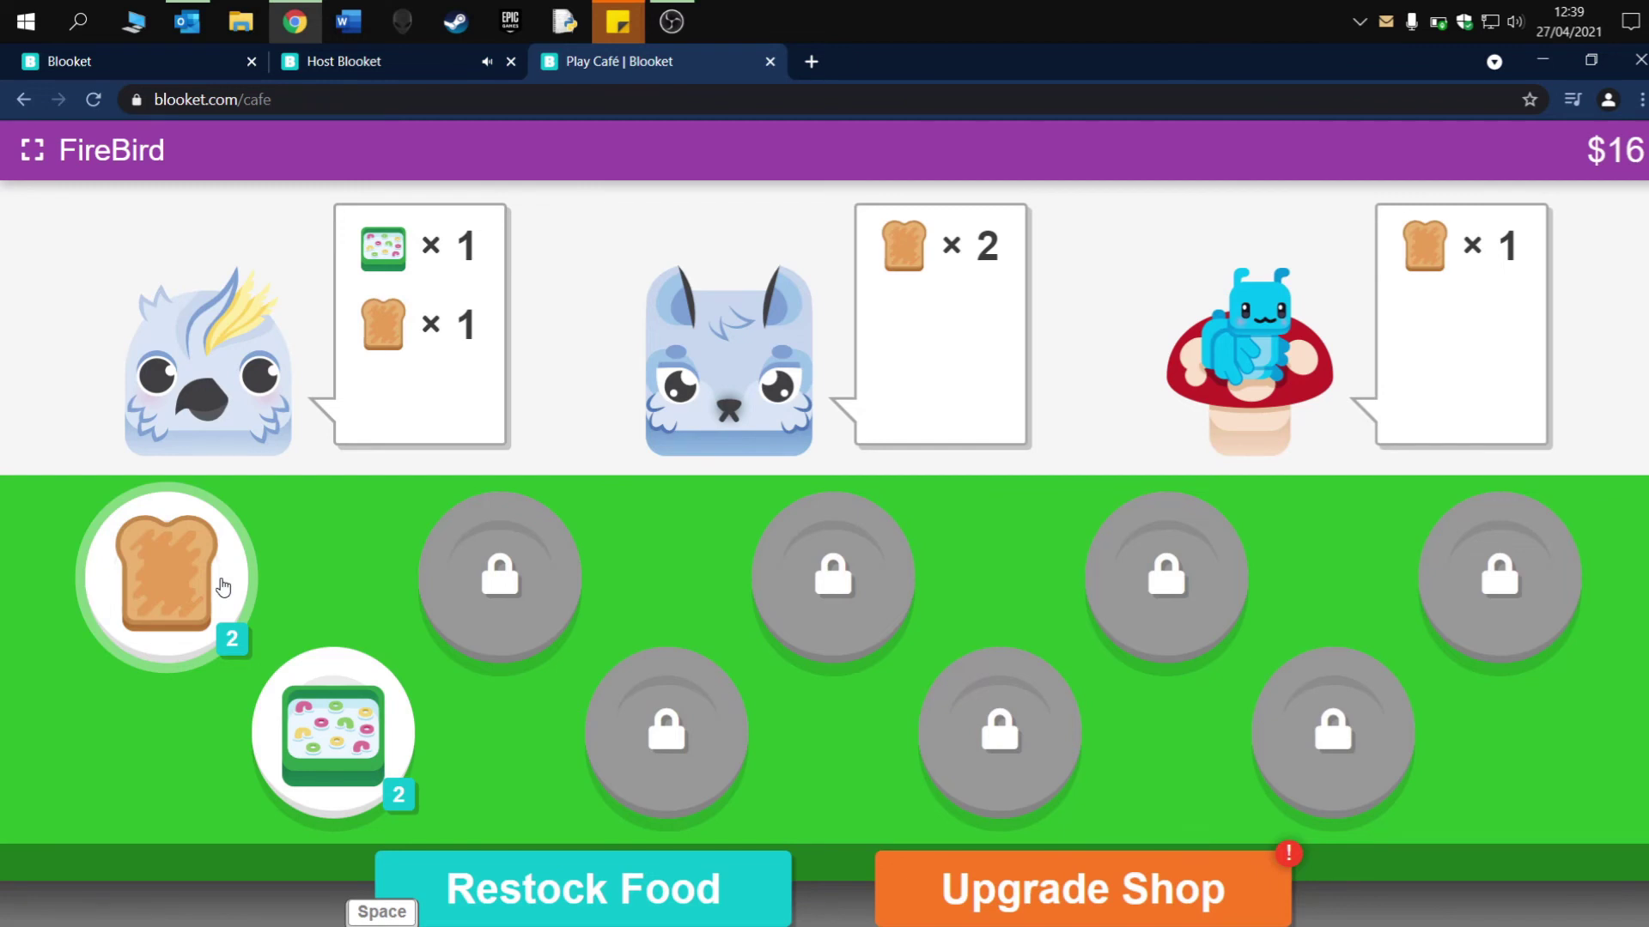
left_click(333, 731)
left_click(441, 269)
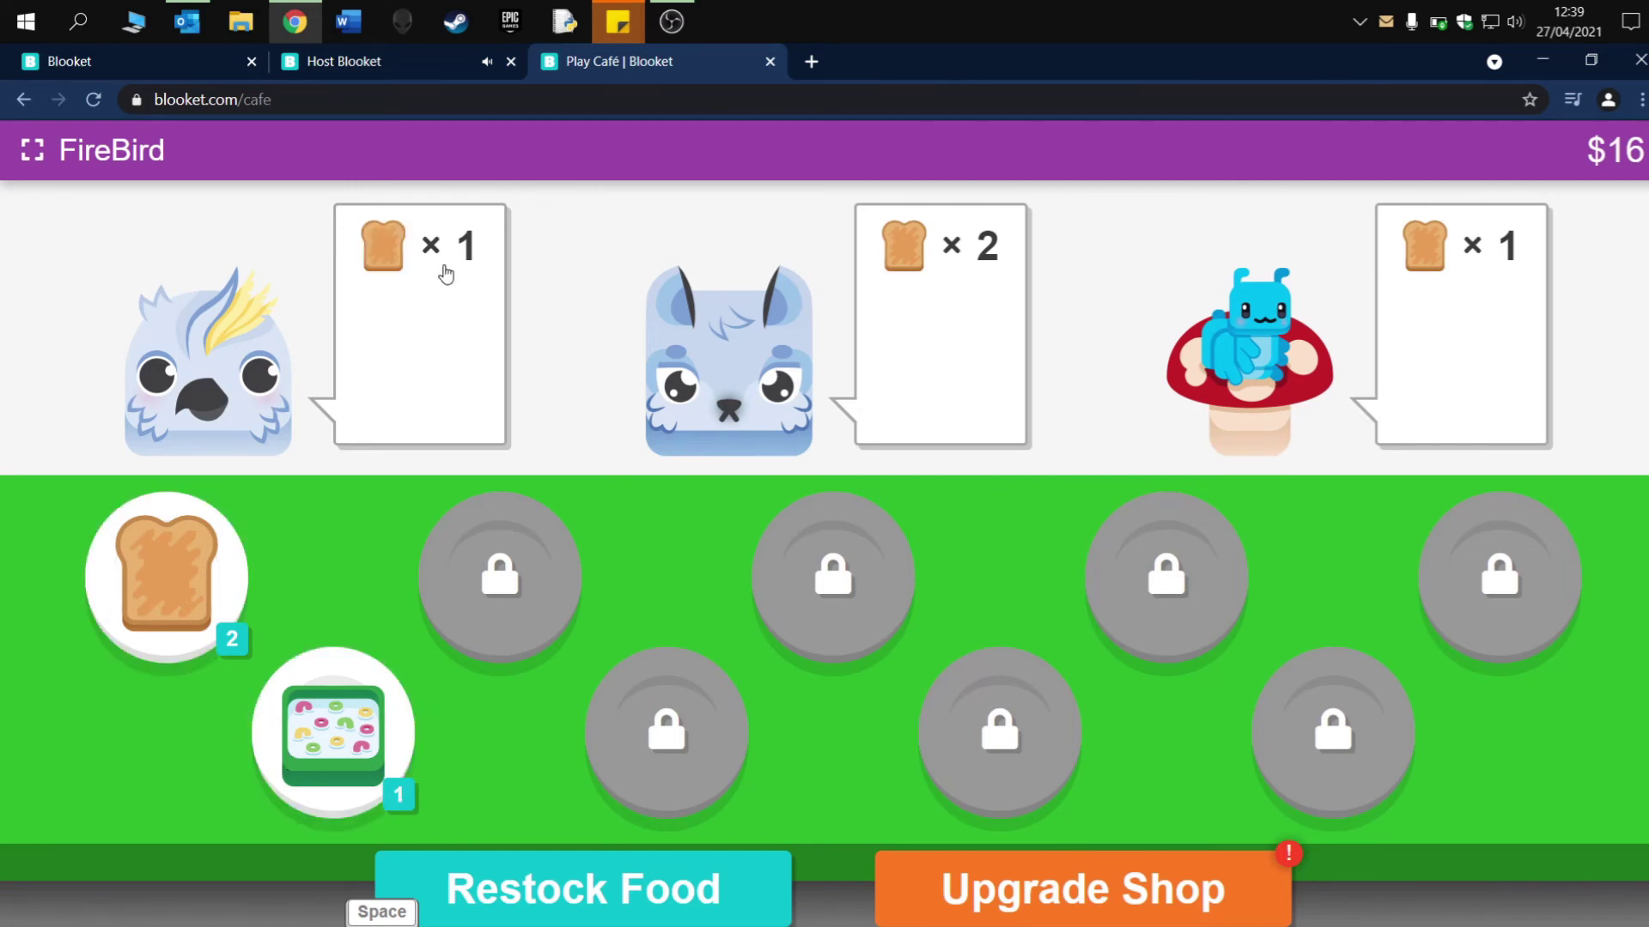
left_click(228, 538)
left_click(409, 361)
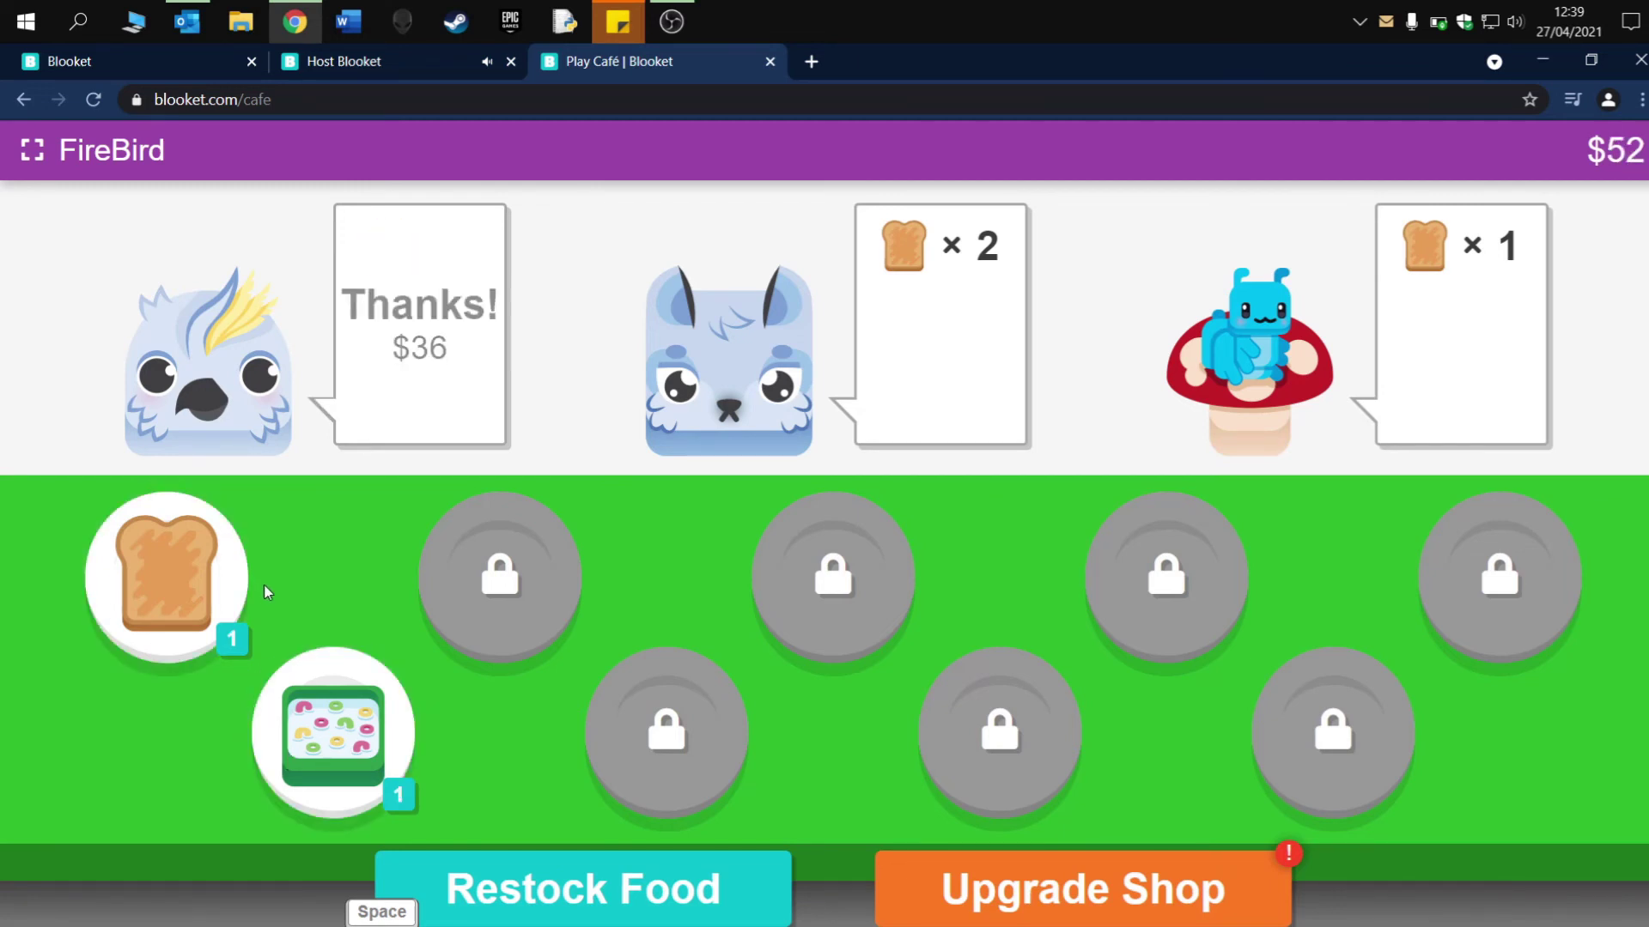
left_click(210, 587)
left_click(1436, 336)
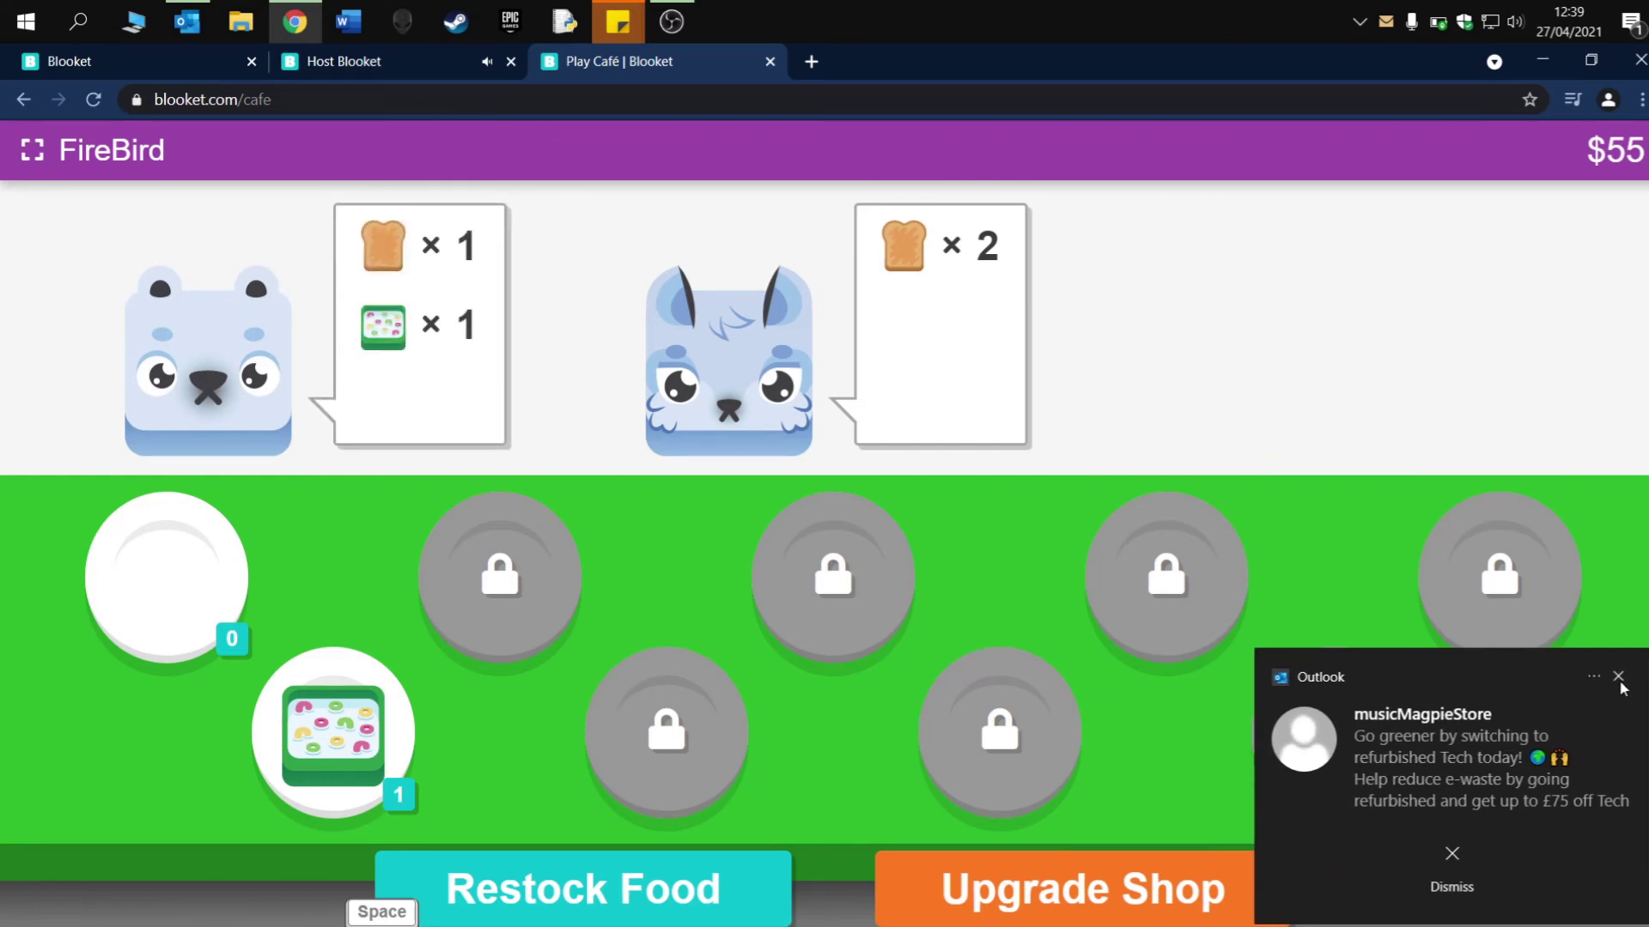
- Dismiss the Outlook notification, pause the playing media, and show the host leaderboard
left_click(1619, 680)
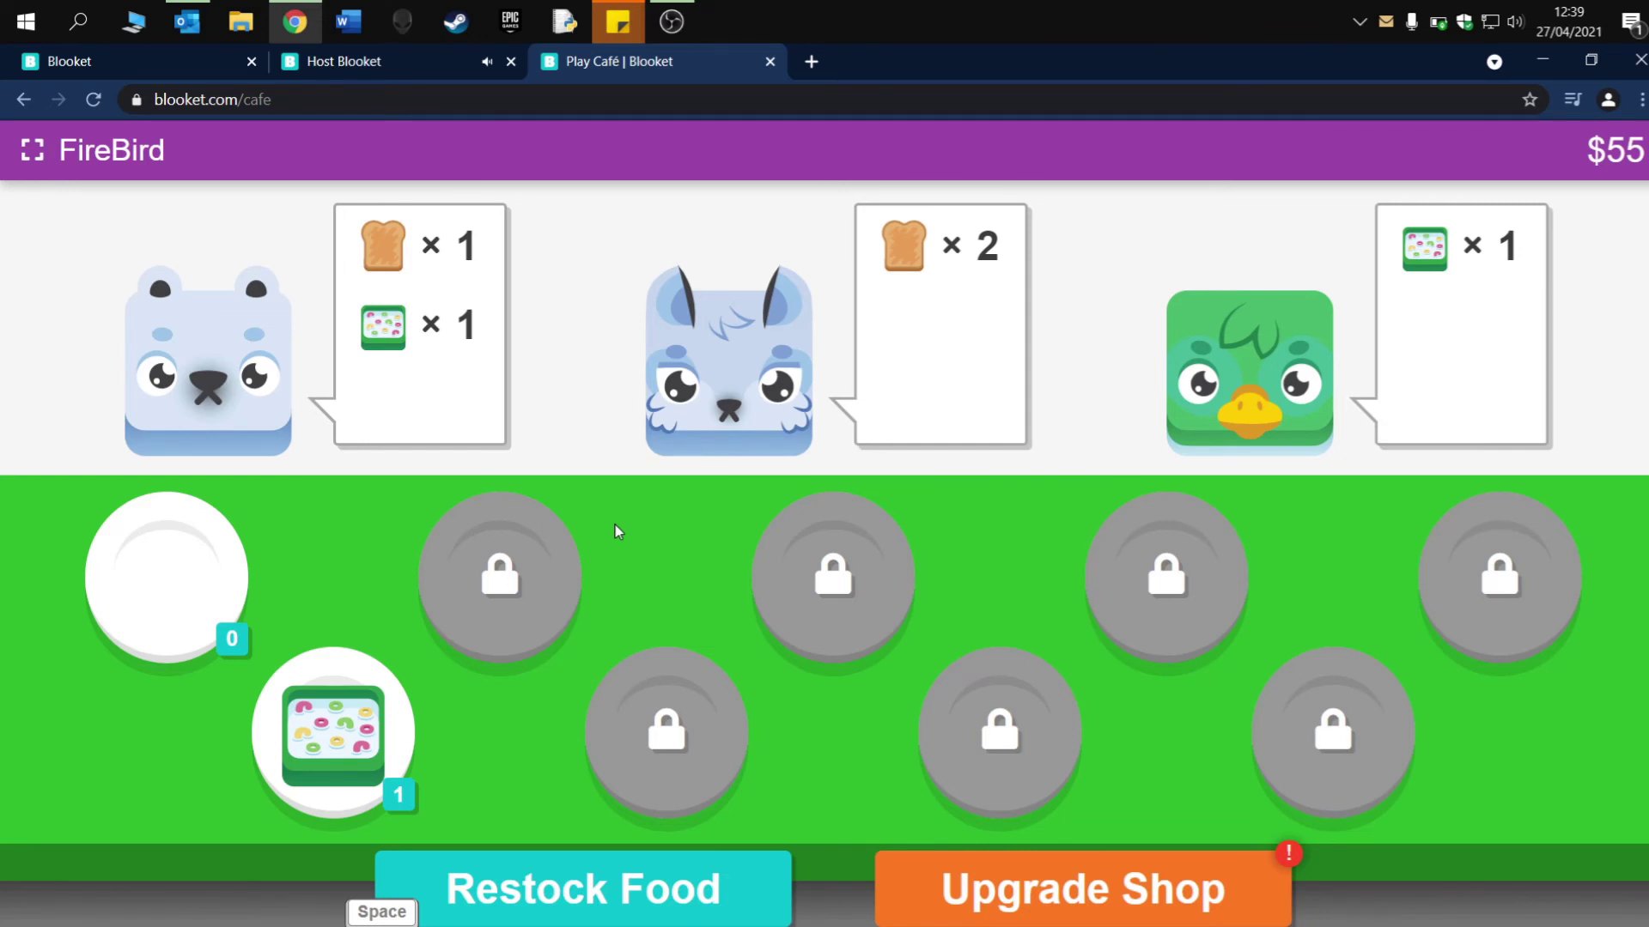
key("XF86AudioLowerVolume")
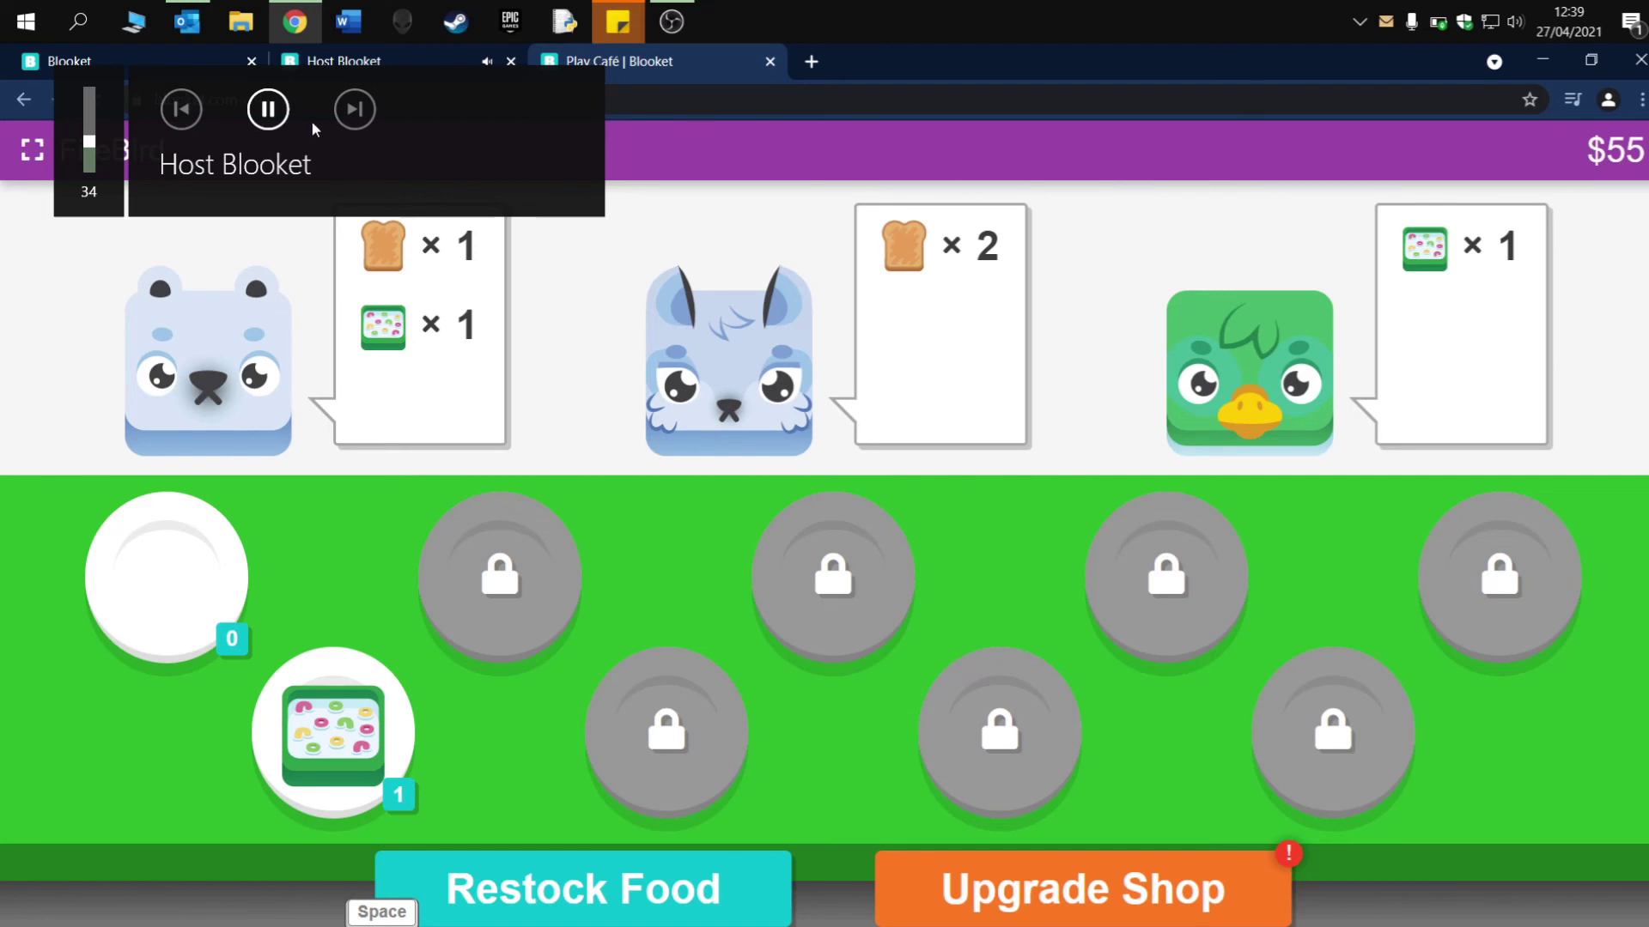
left_click(273, 111)
left_click(331, 65)
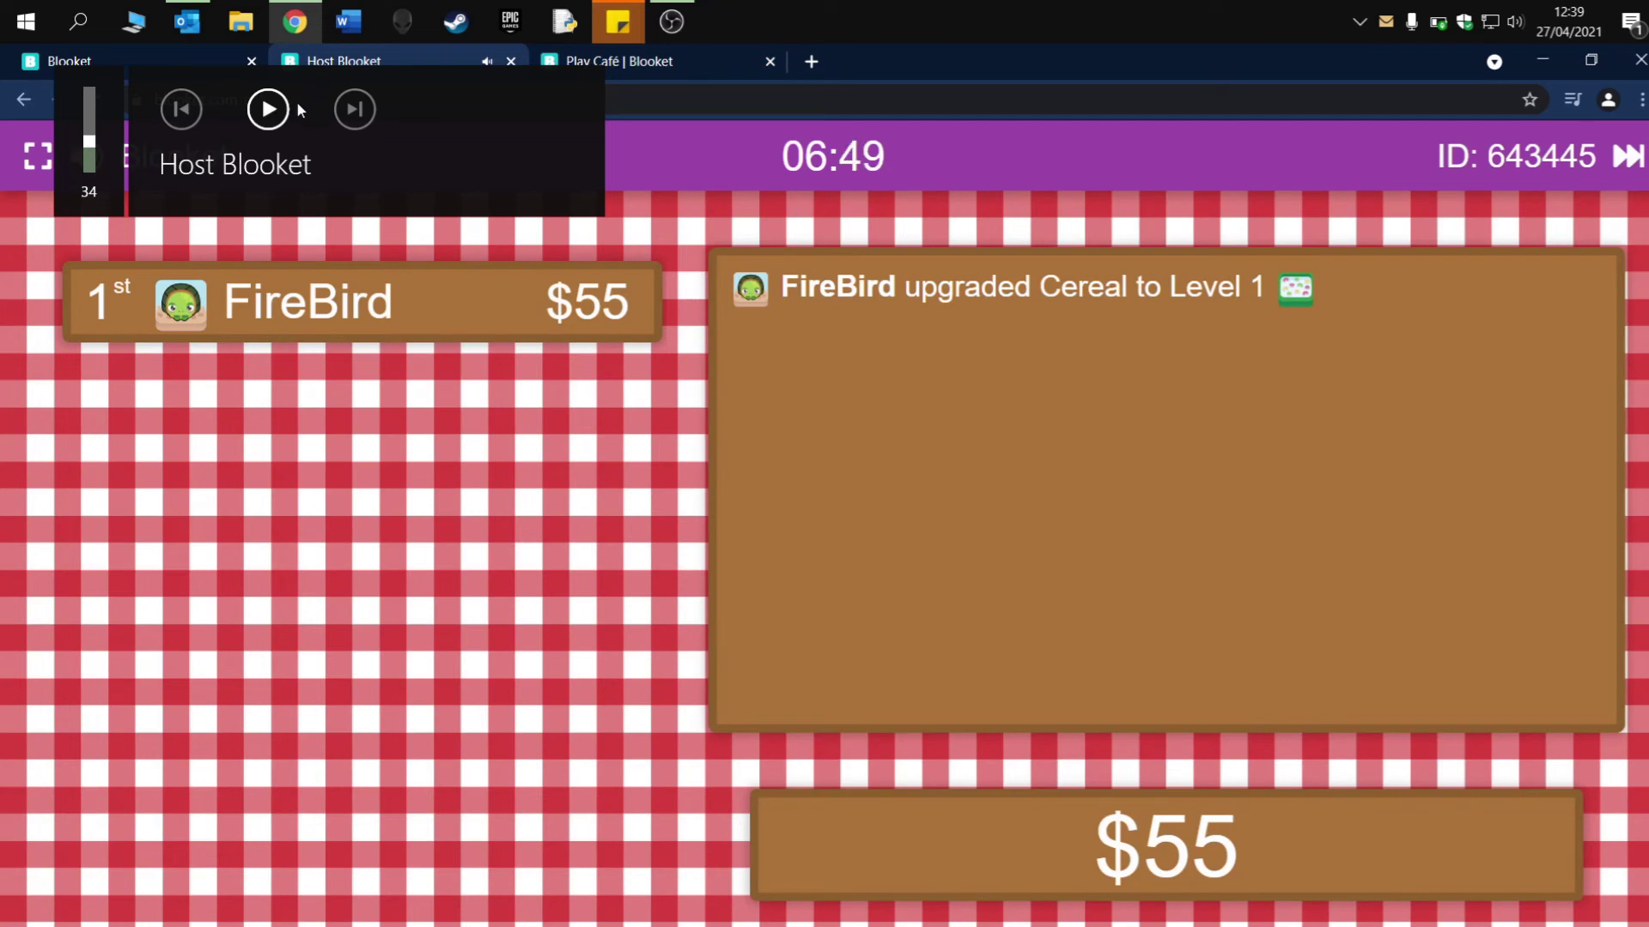
- End the Café game now and open its Binary report: 9 correct, 100% accuracy
left_click(1623, 163)
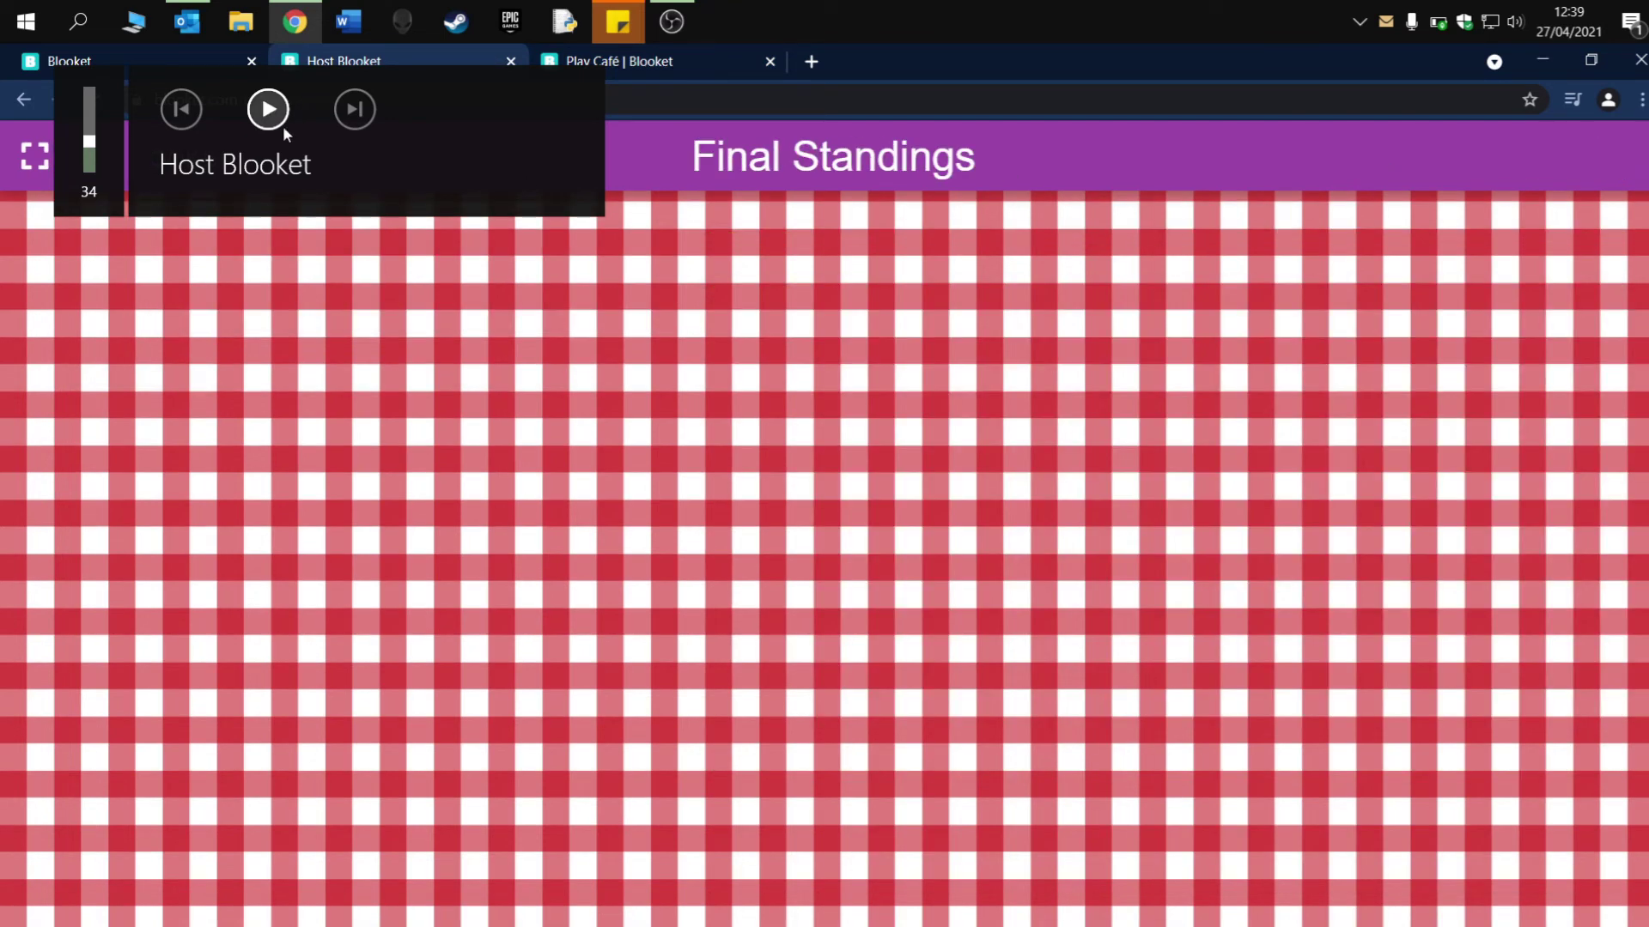
left_click(280, 123)
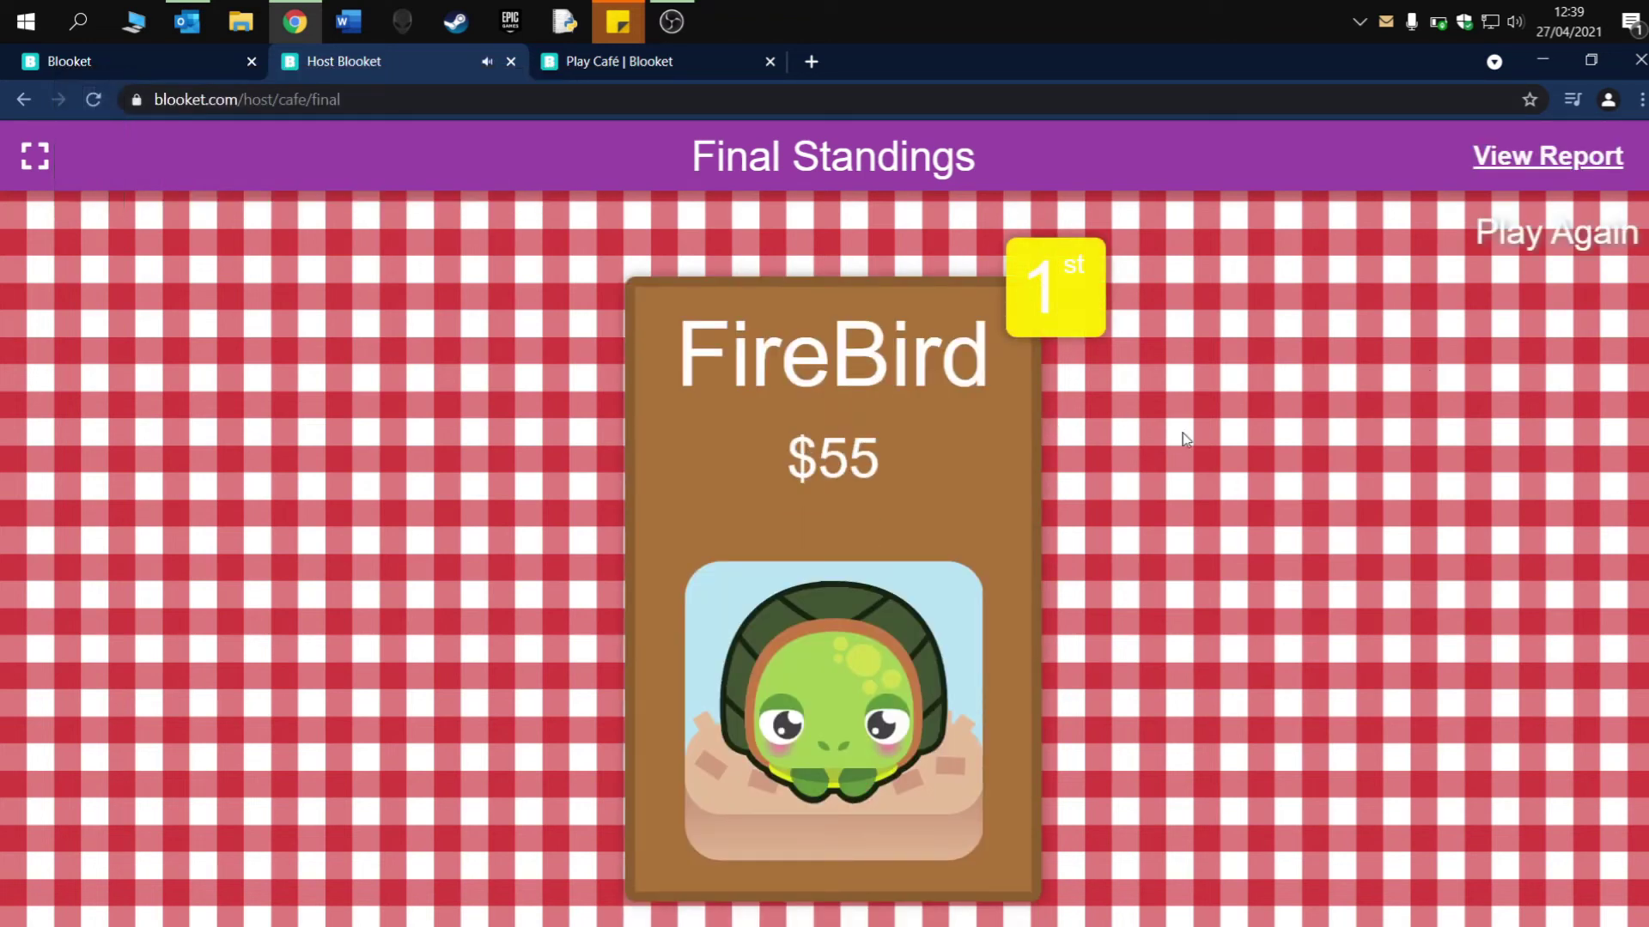
left_click(1515, 183)
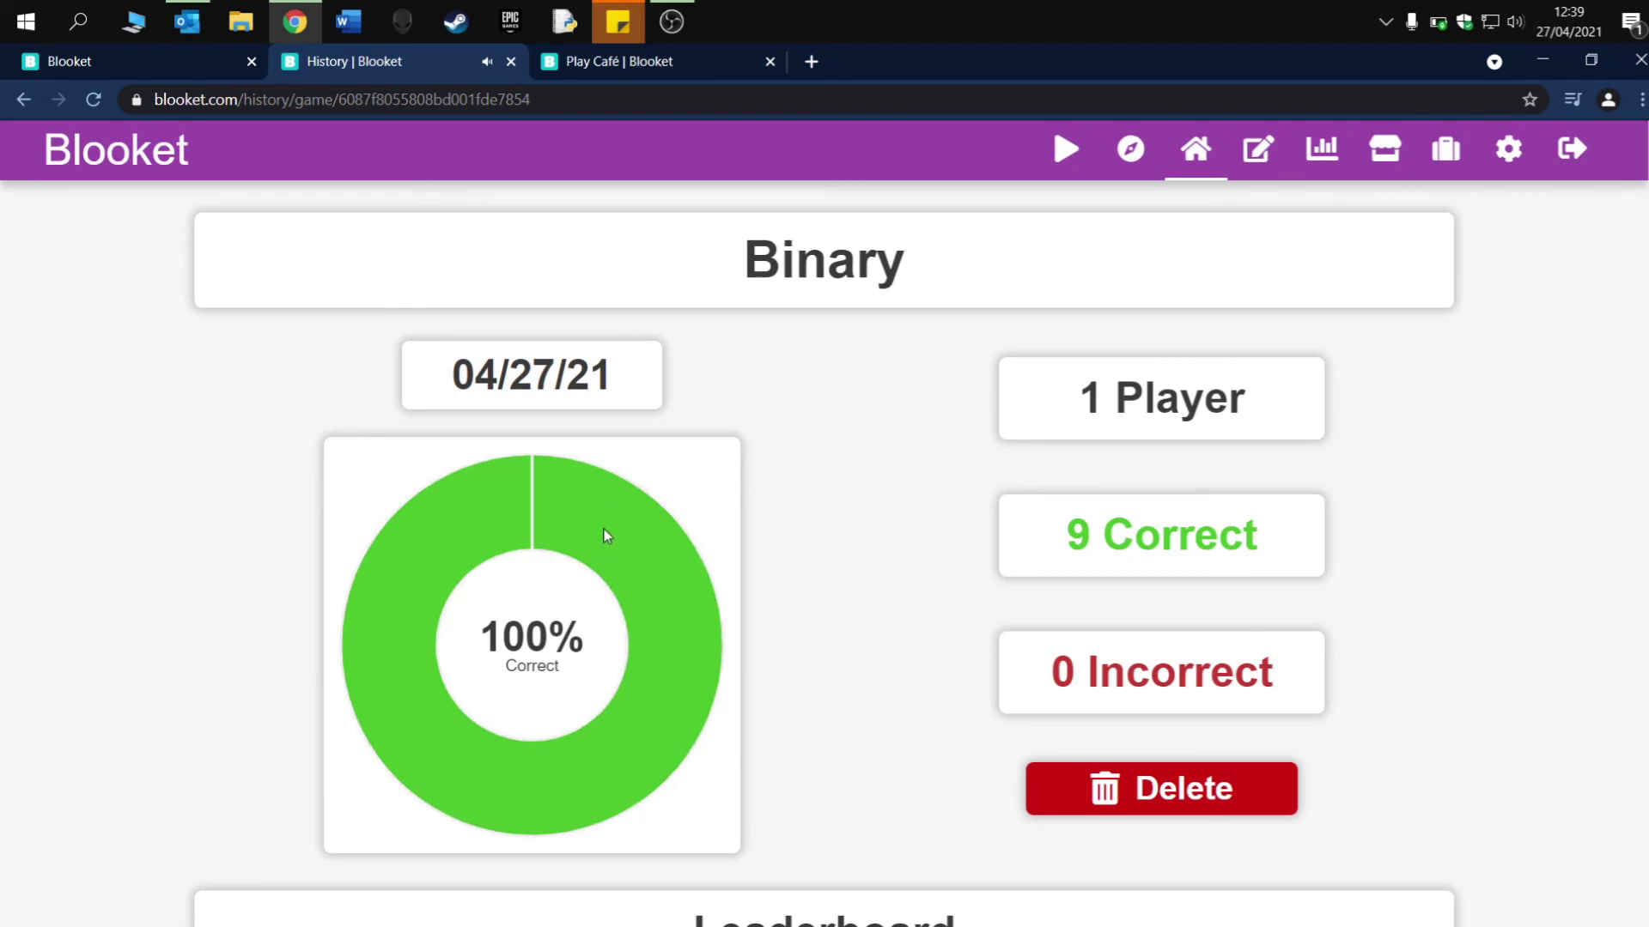
- Check the report's leaderboard, then go to the blooket.com home page via the logo
scroll(607, 536, "down", 4)
scroll(608, 537, "down", 2)
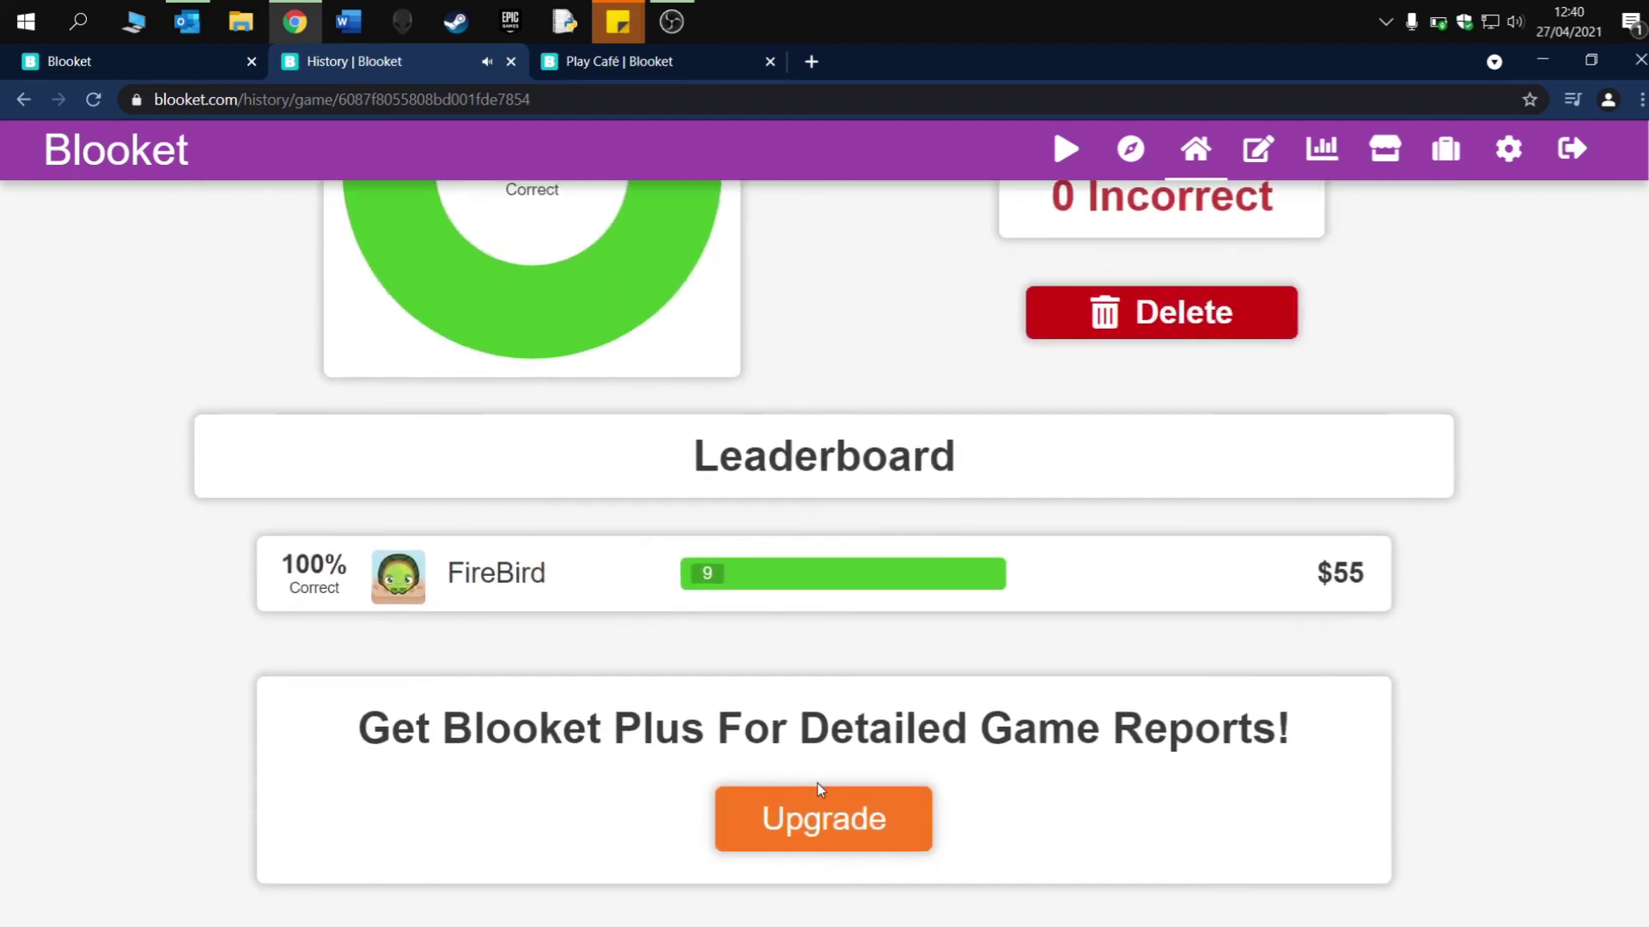
scroll(827, 840, "up", 5)
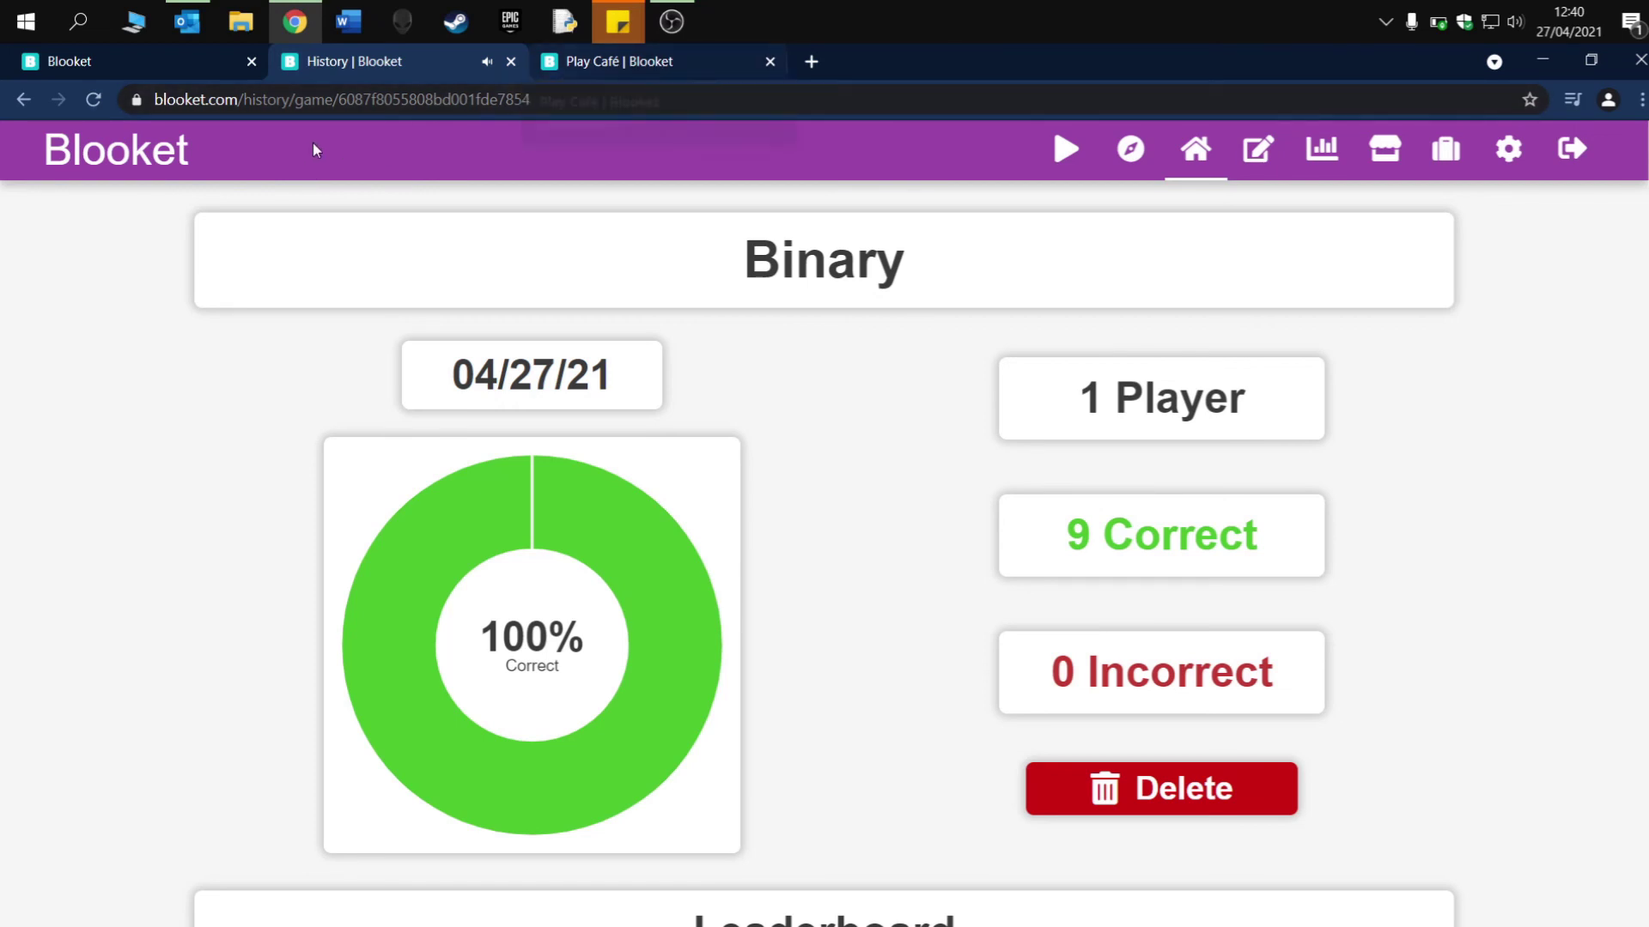
left_click(155, 169)
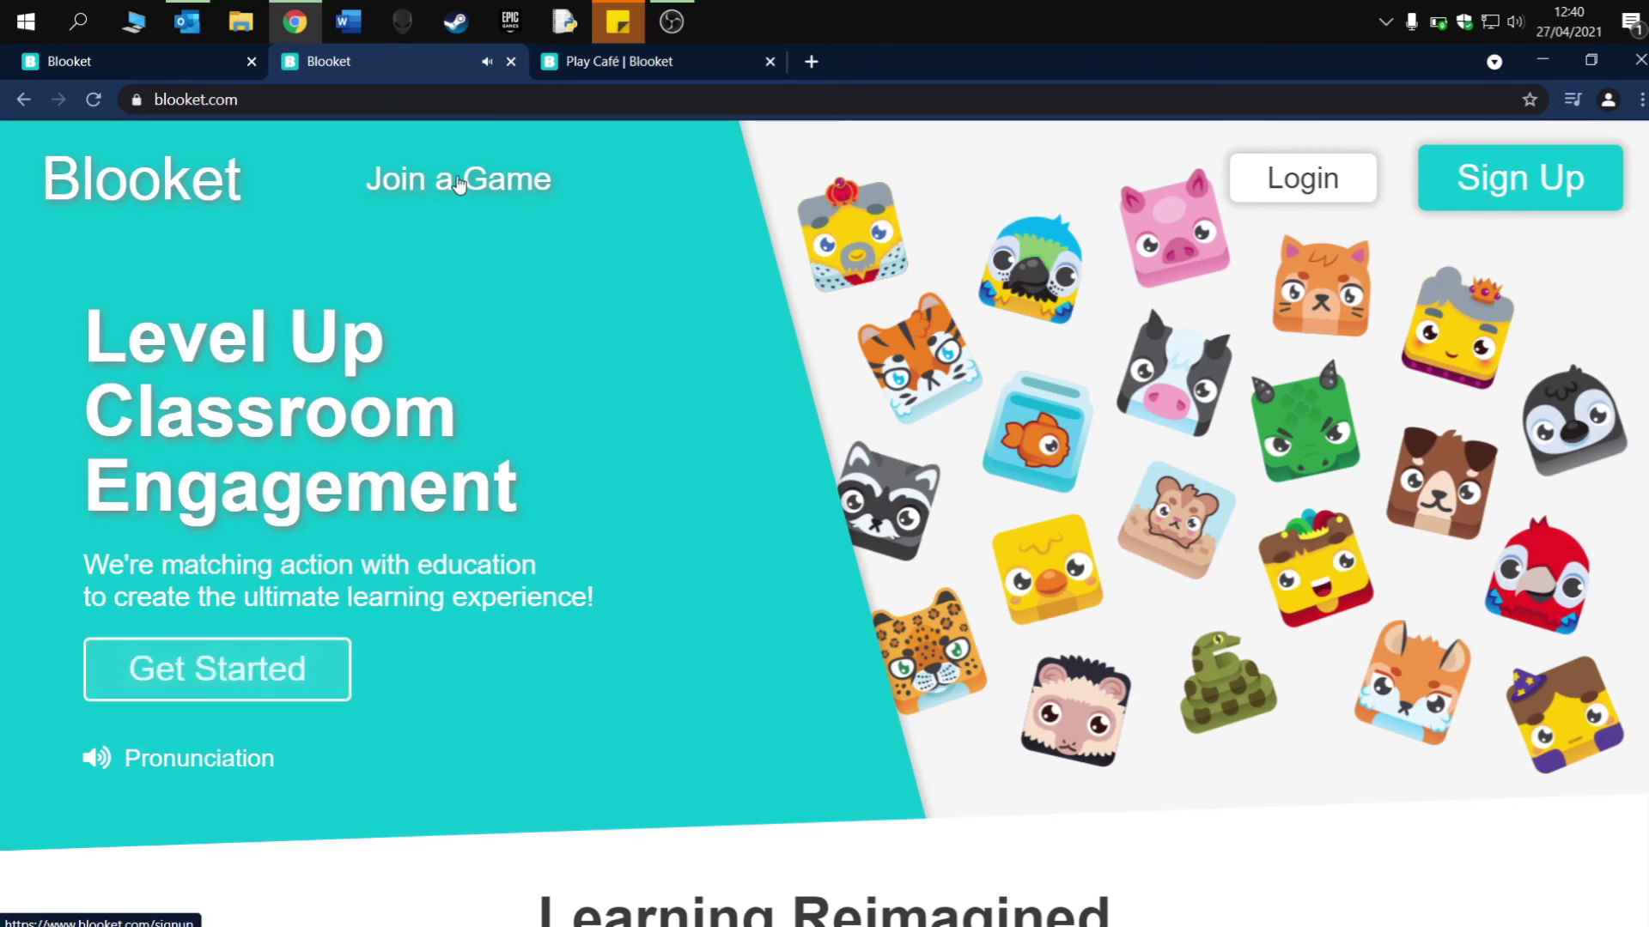
- From the Binary set tab, find Name That Logo in Discover and start hosting it
left_click(155, 61)
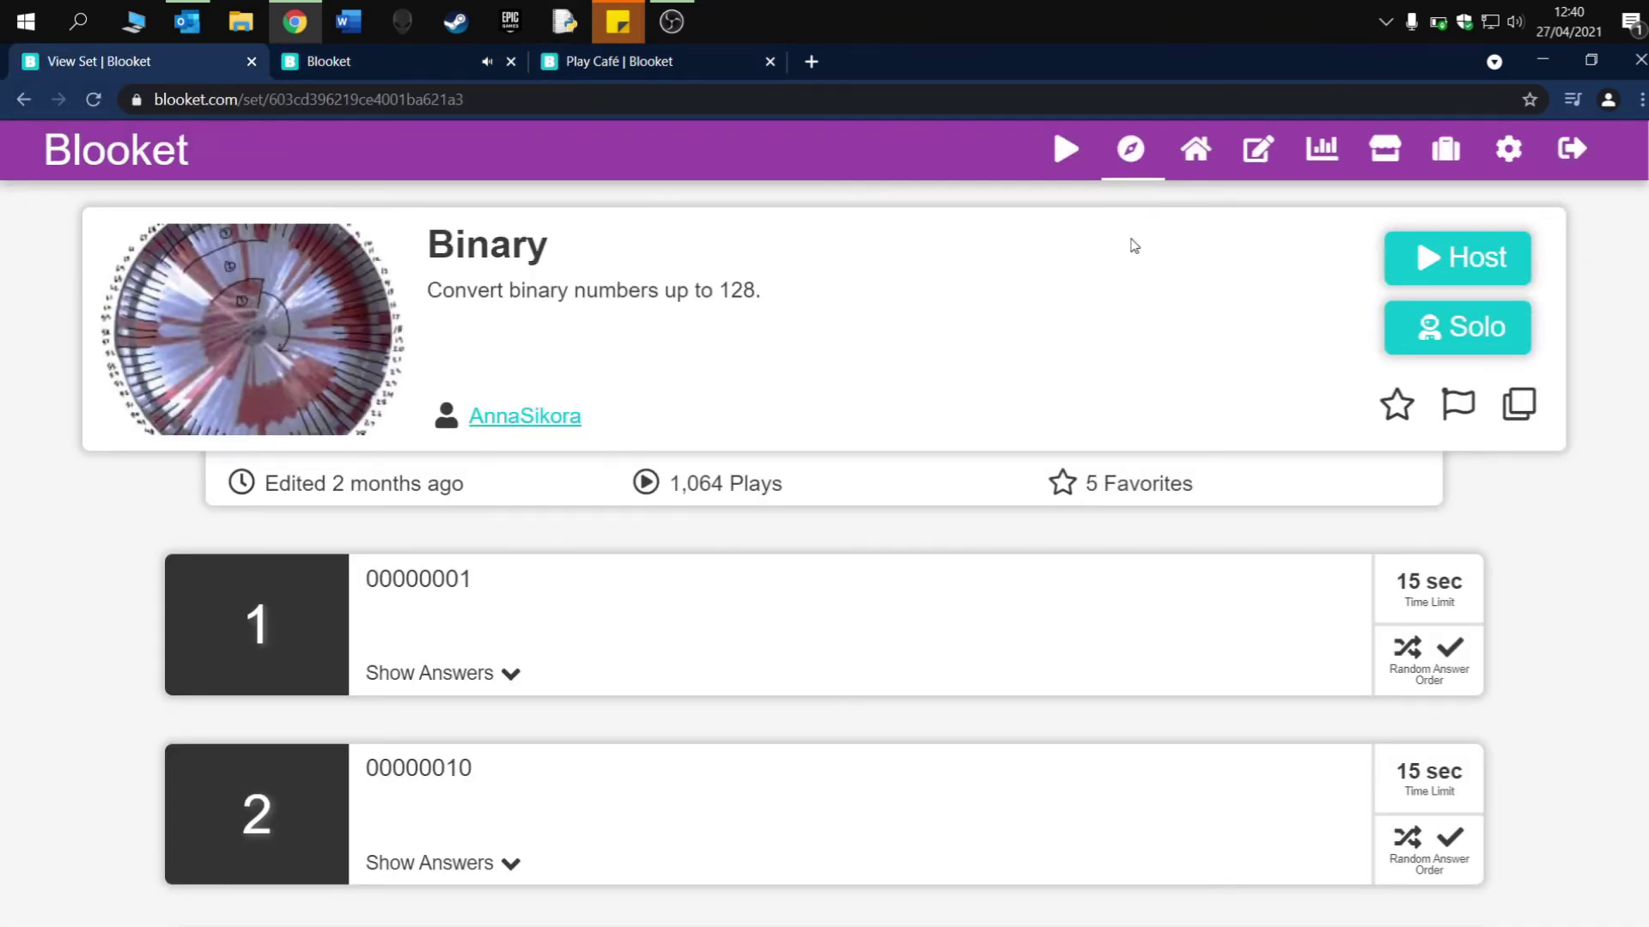
left_click(163, 154)
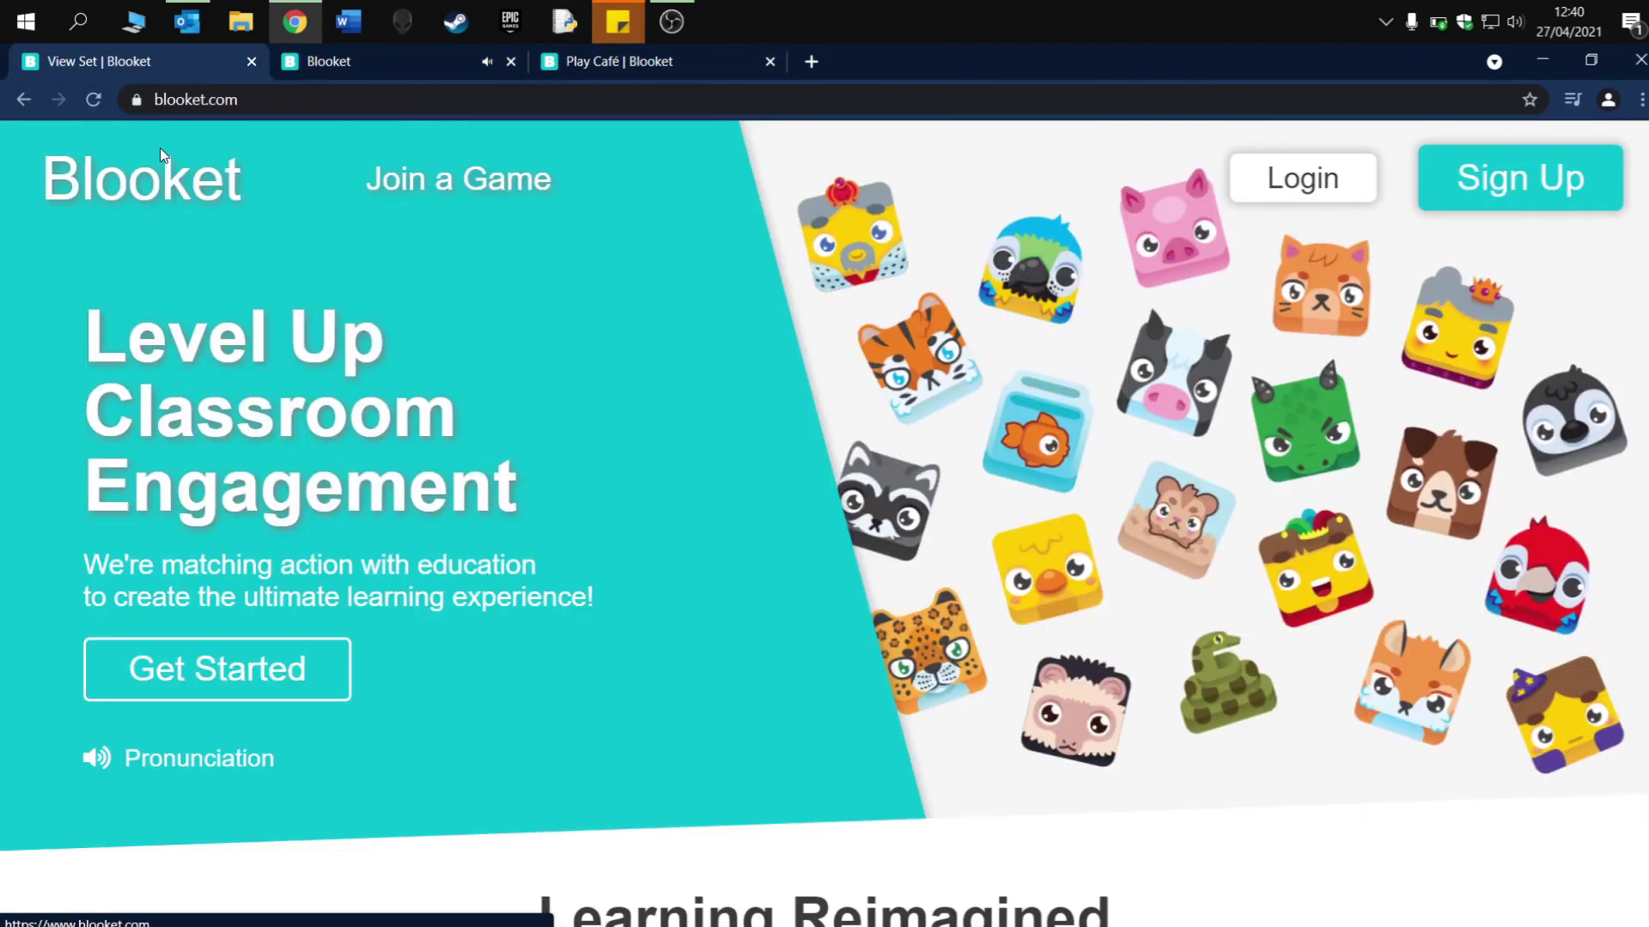
left_click(23, 99)
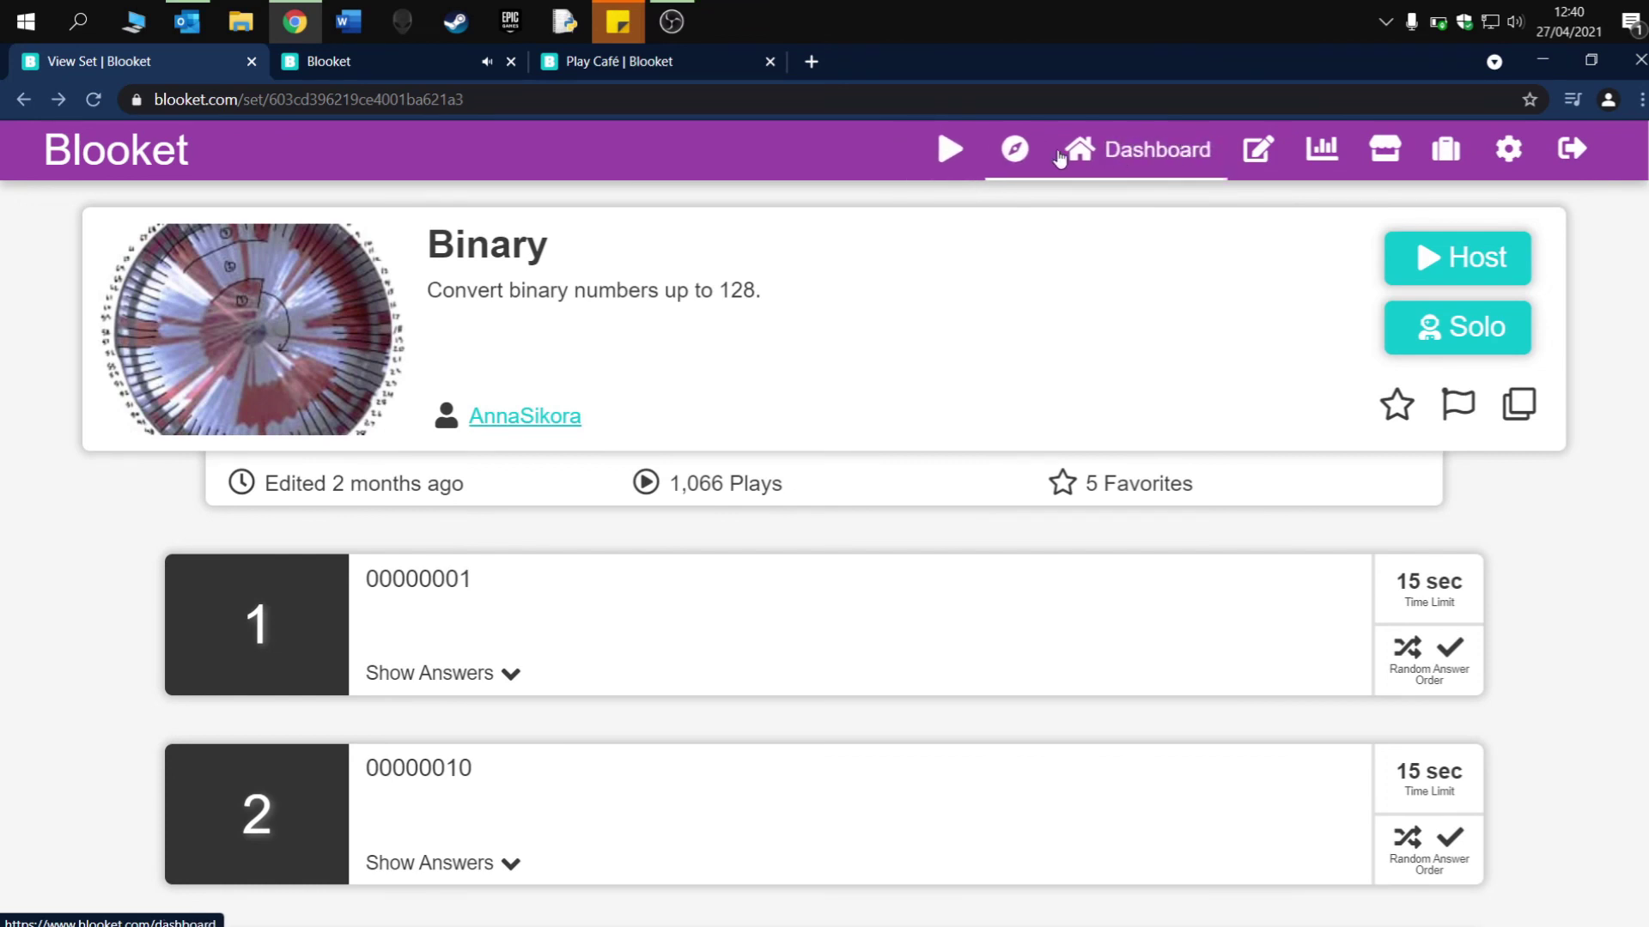
left_click(1038, 154)
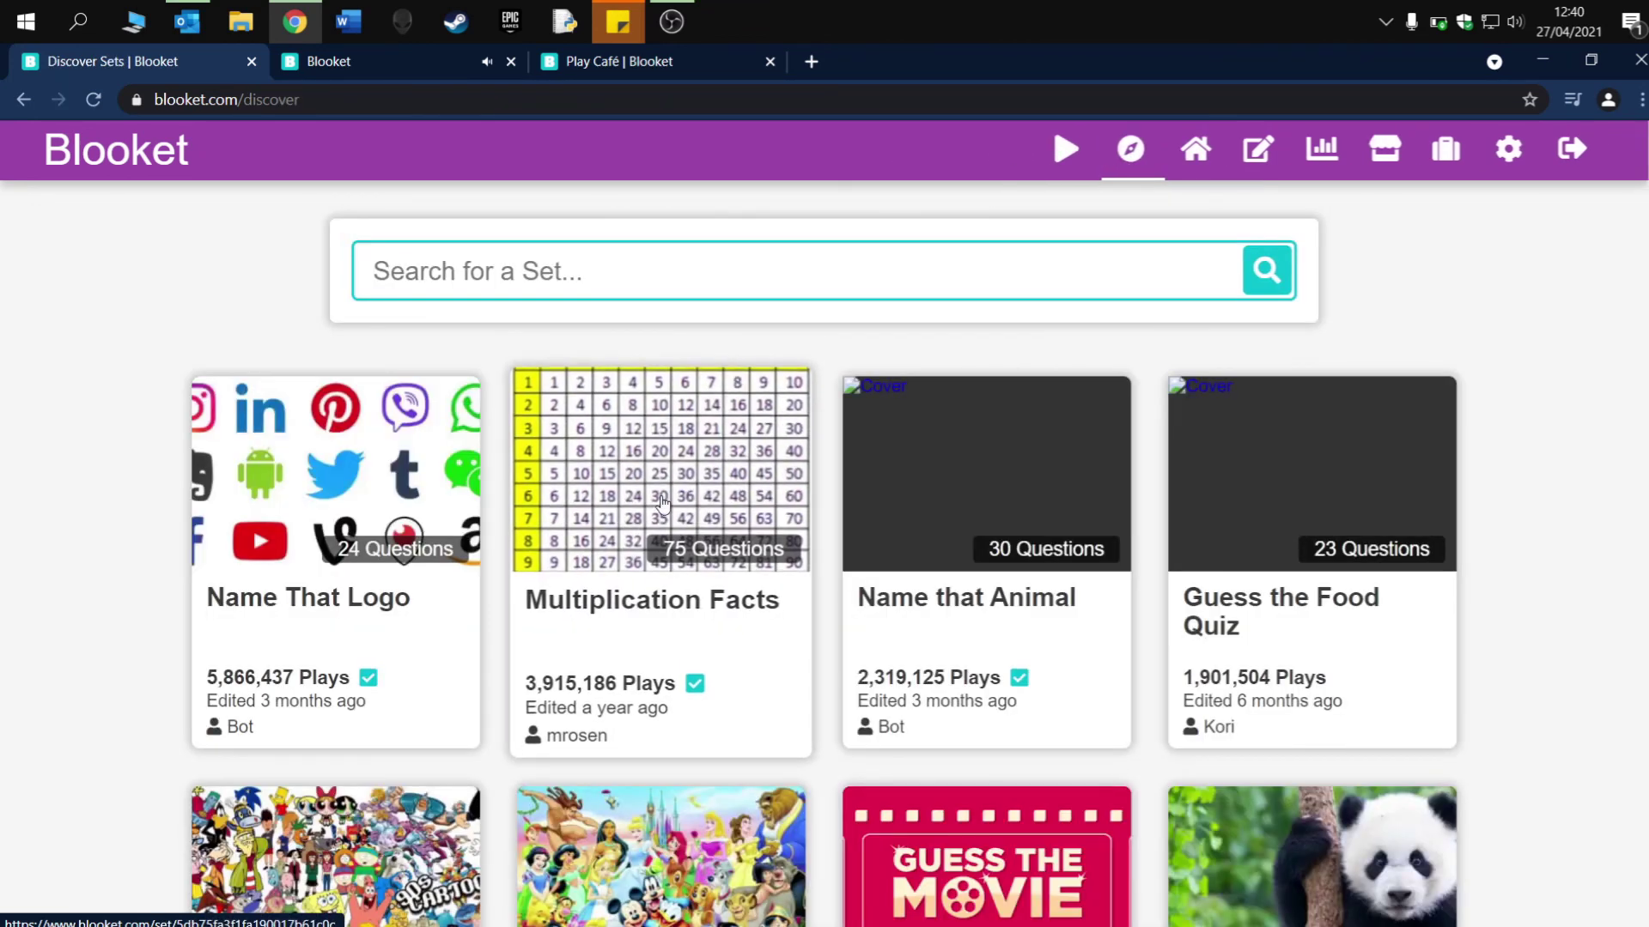
left_click(374, 510)
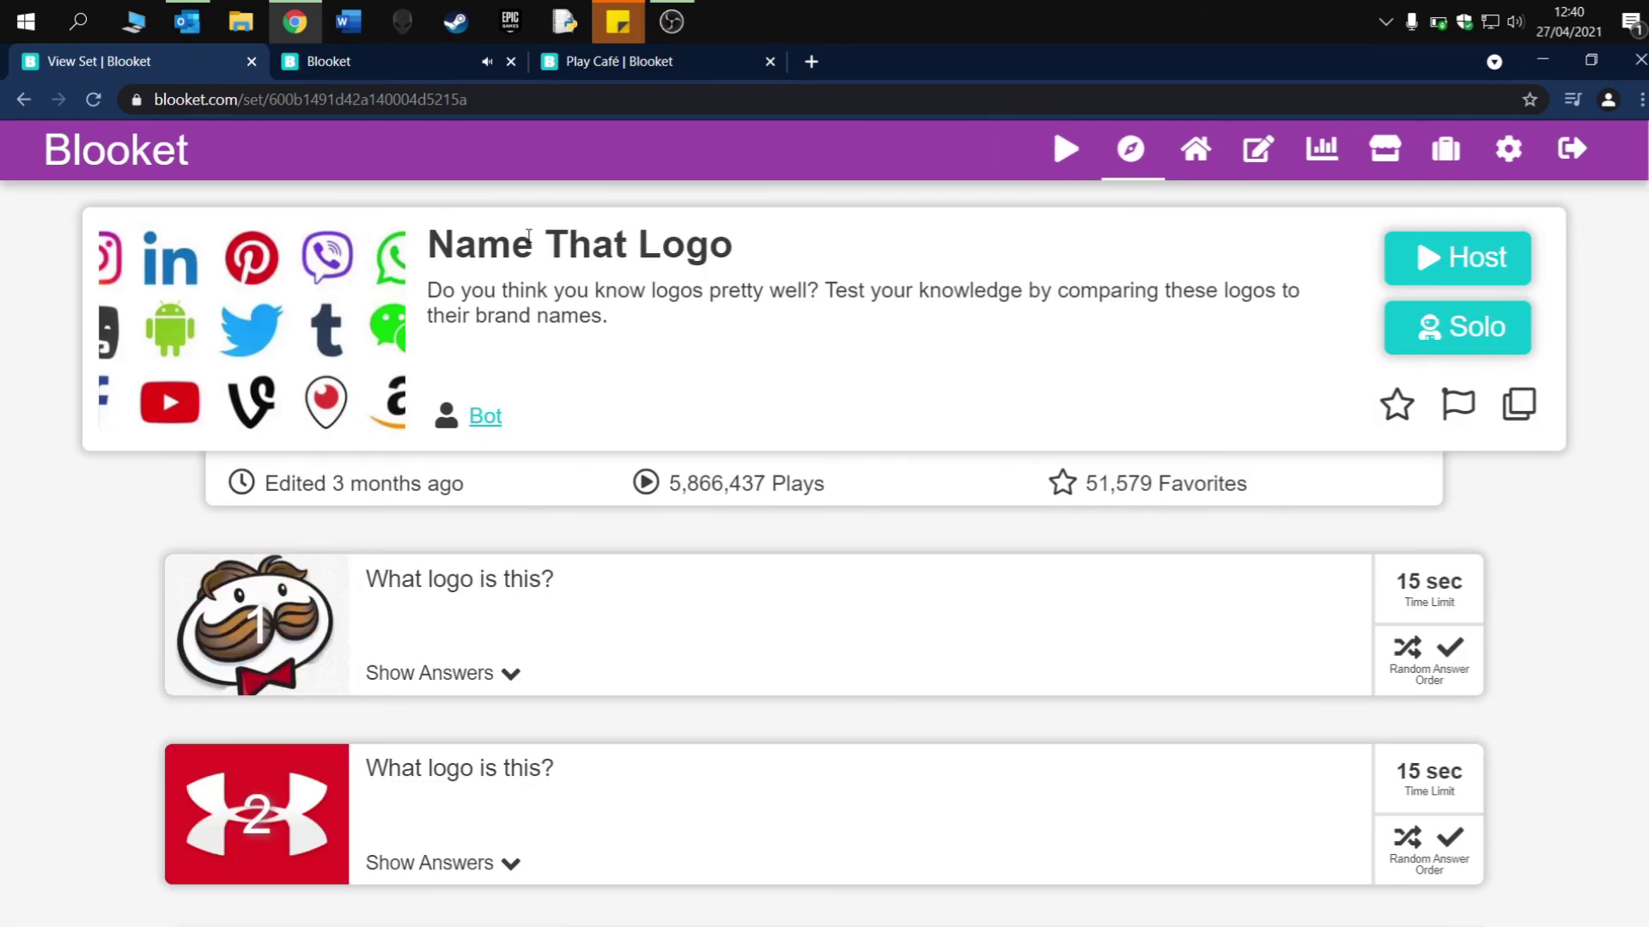
left_click(1428, 259)
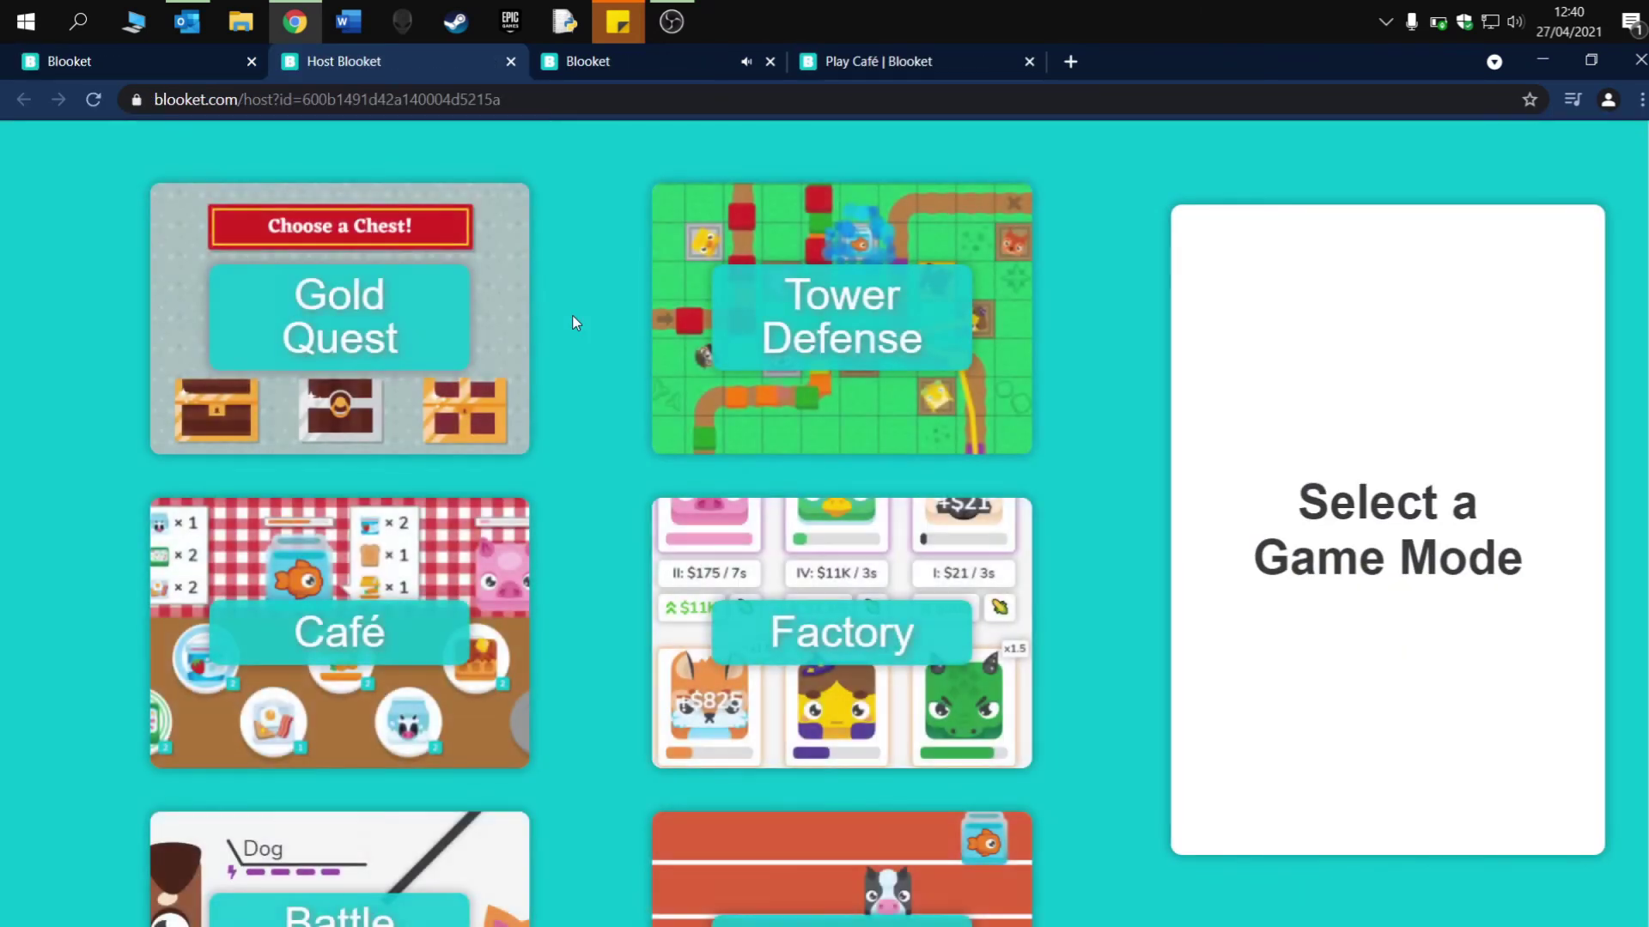
scroll(572, 316, "down", 10)
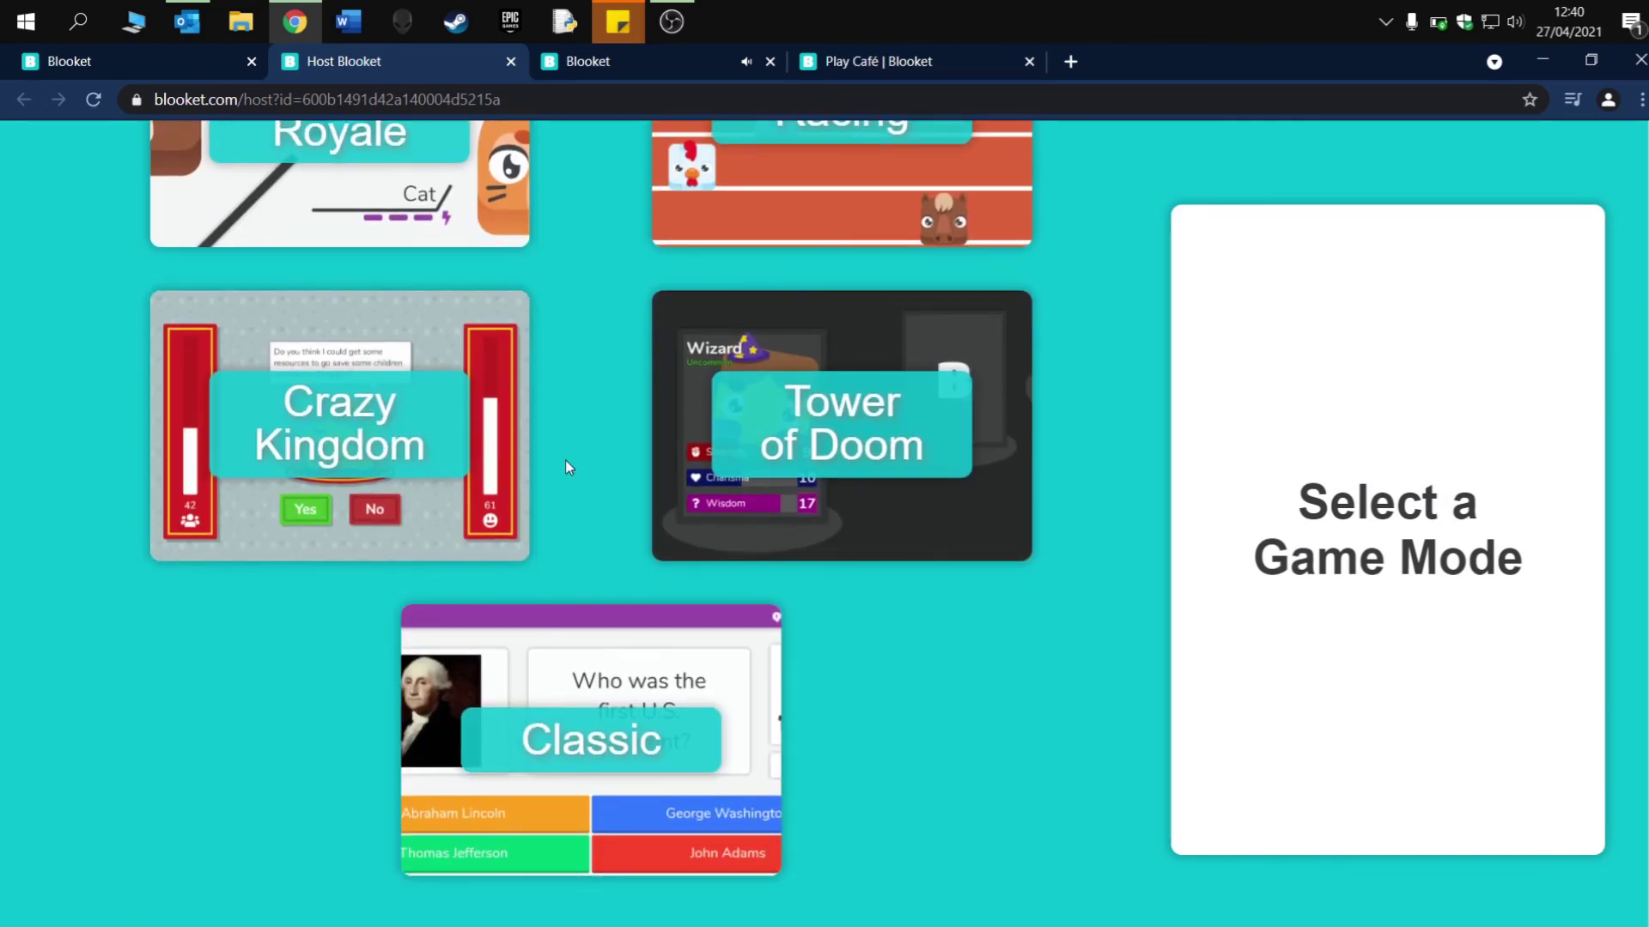
scroll(541, 325, "up", 4)
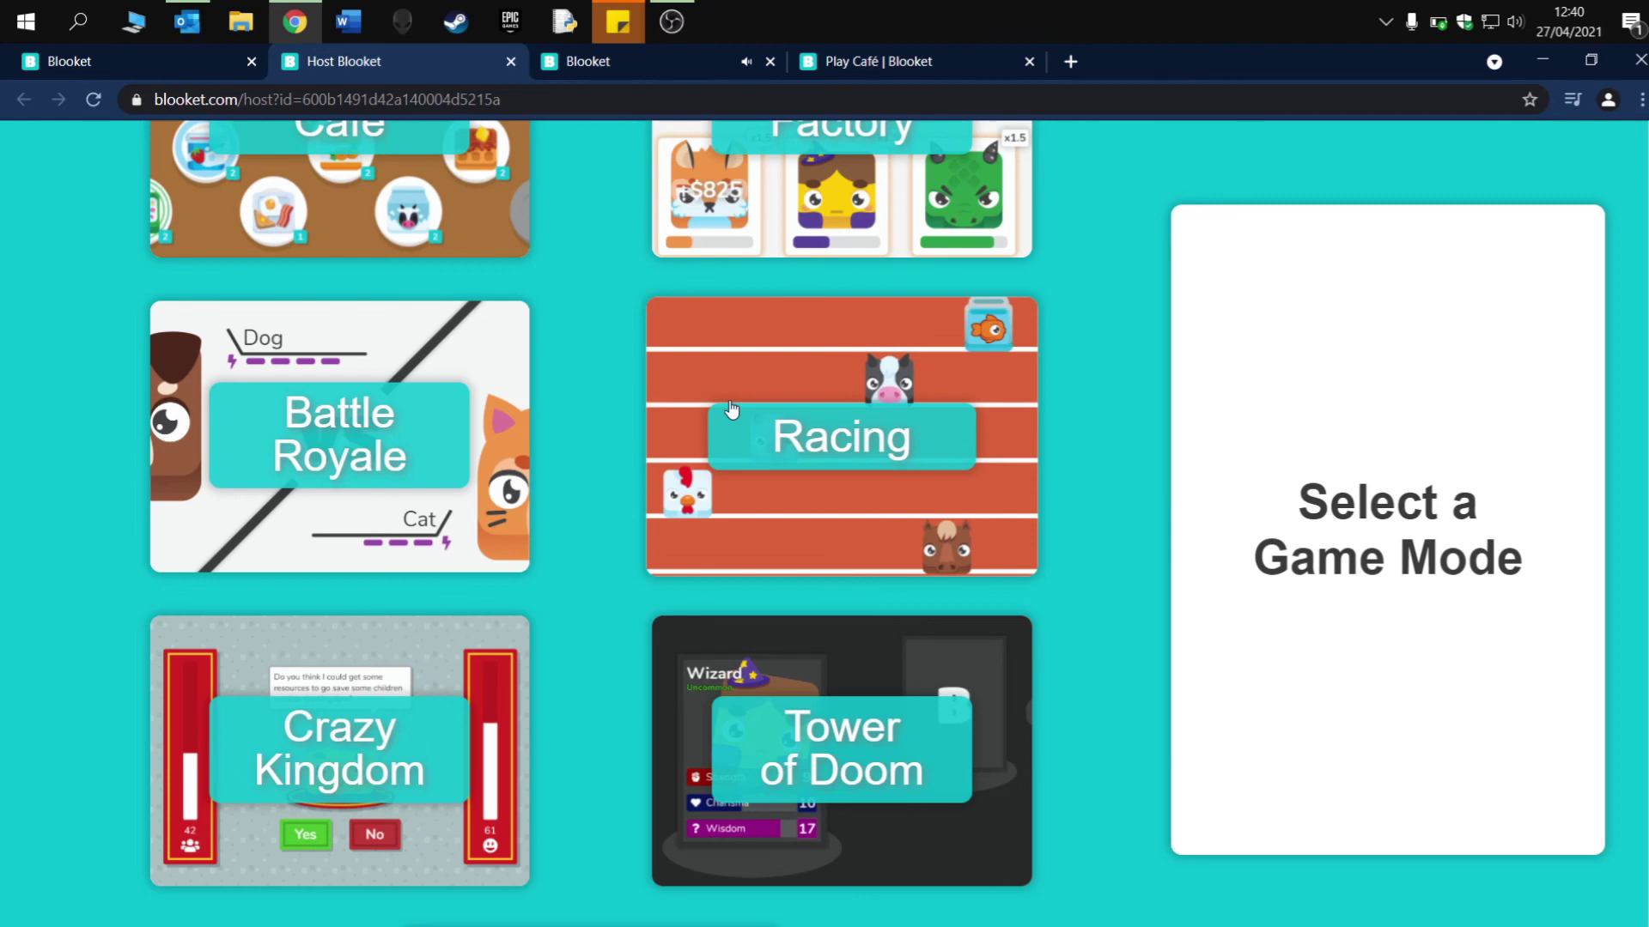
left_click(142, 61)
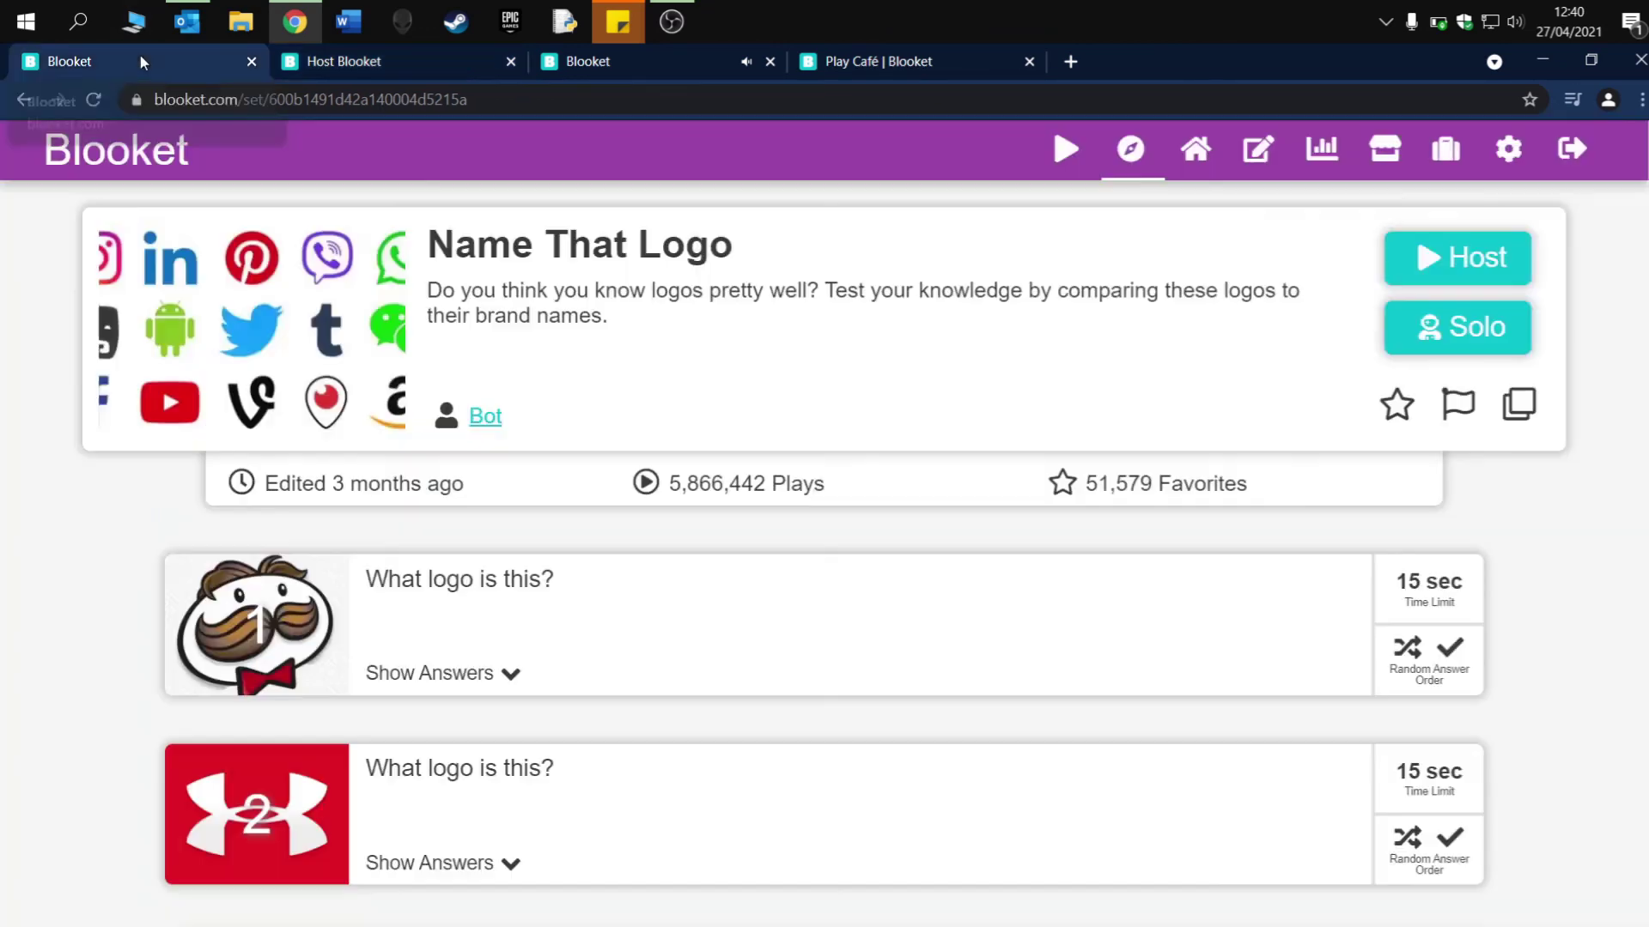
left_click(311, 67)
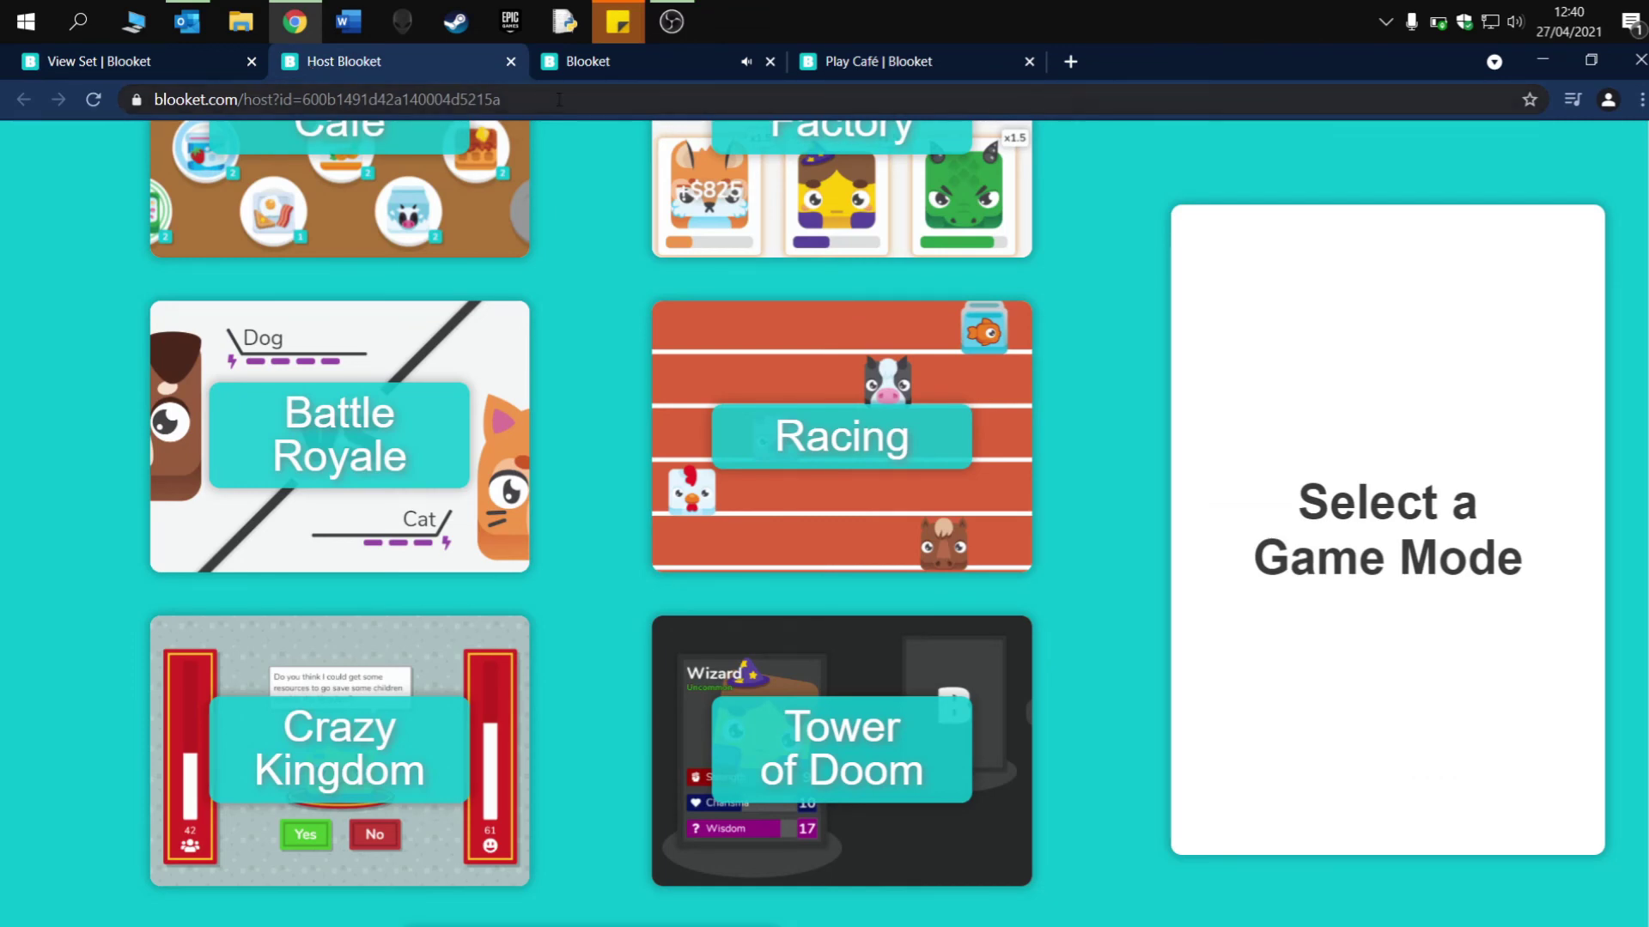